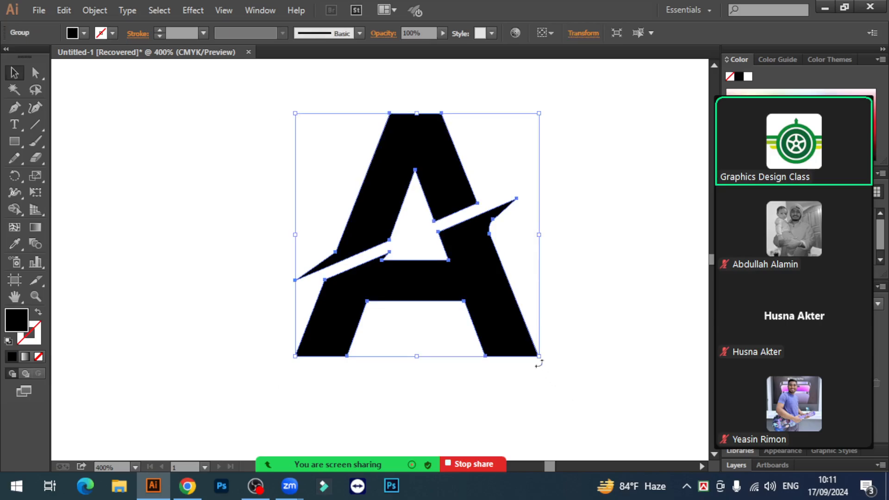
Scale the sliced black letter A logo down slightly about its center.
{"action": "left_click_drag", "start_coordinate": [538, 356], "coordinate": [527, 346]}
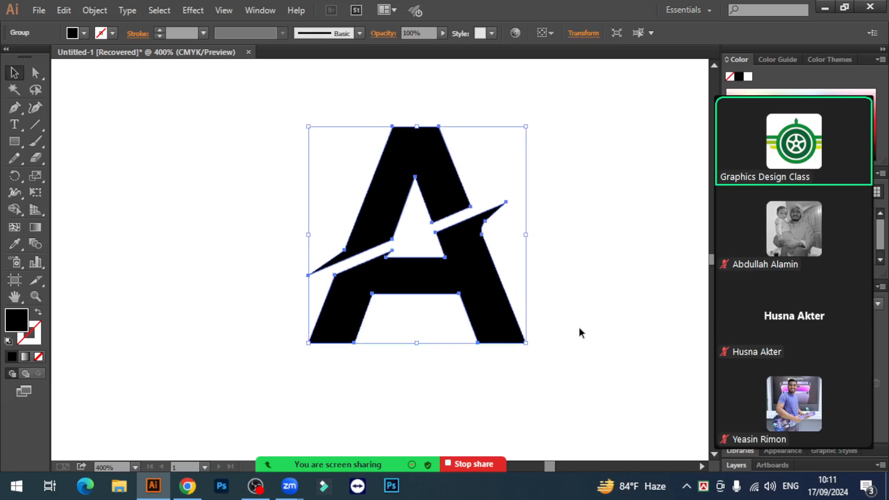
{"action": "left_click", "coordinate": [578, 326]}
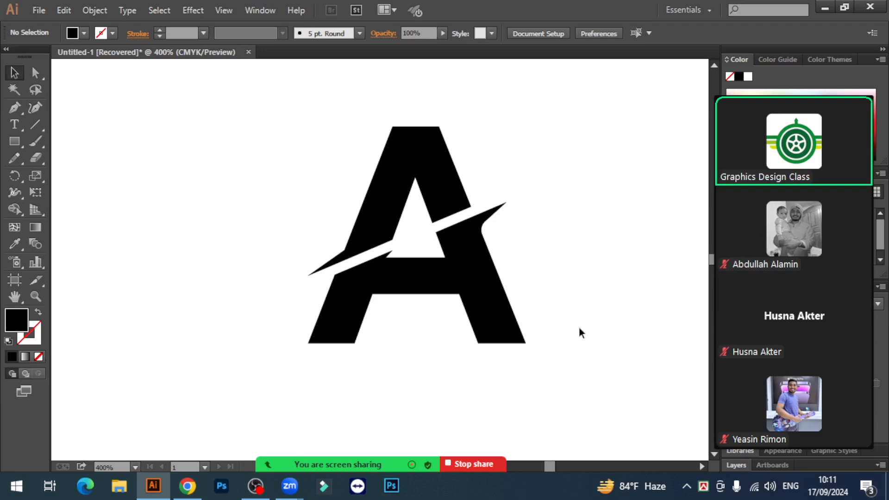
{"action": "left_click_drag", "start_coordinate": [588, 373], "coordinate": [301, 155]}
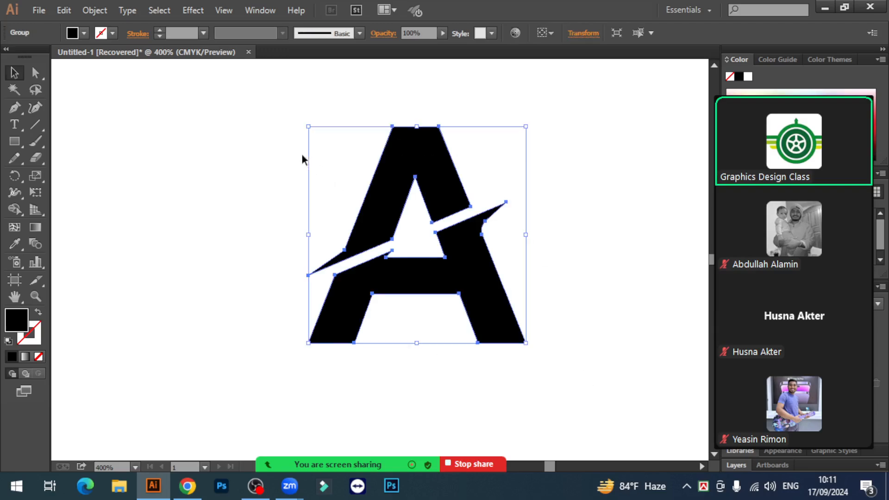
{"action": "left_click_drag", "start_coordinate": [293, 116], "coordinate": [214, 155]}
{"action": "left_click", "coordinate": [574, 271]}
{"action": "left_click", "coordinate": [268, 121]}
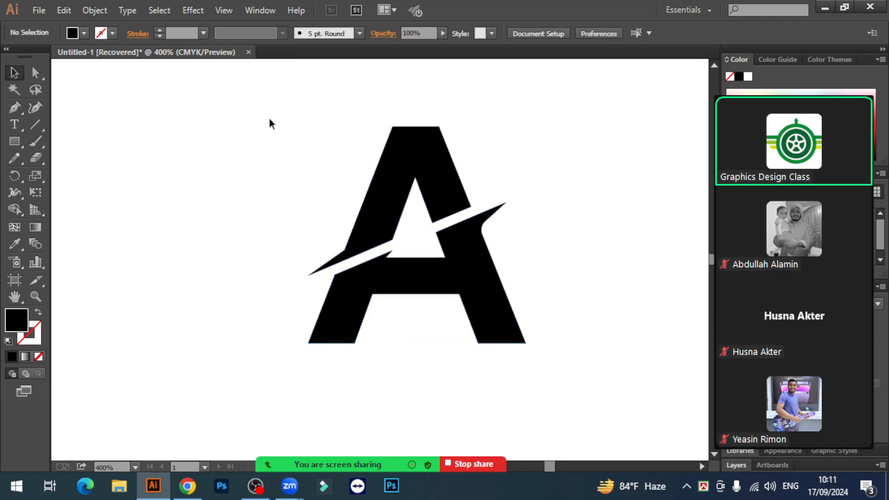
{"action": "left_click_drag", "start_coordinate": [269, 118], "coordinate": [551, 398]}
{"action": "left_click", "coordinate": [585, 331]}
{"action": "left_click_drag", "start_coordinate": [262, 127], "coordinate": [565, 376]}
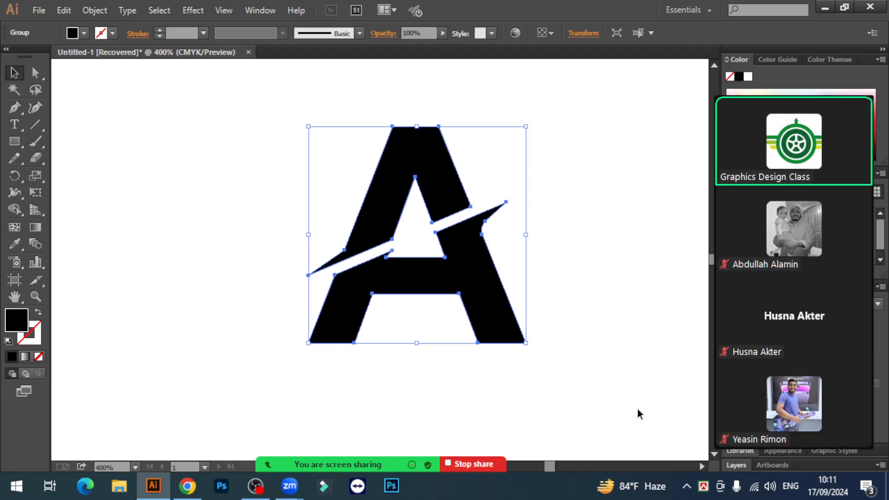
{"action": "left_click", "coordinate": [700, 465]}
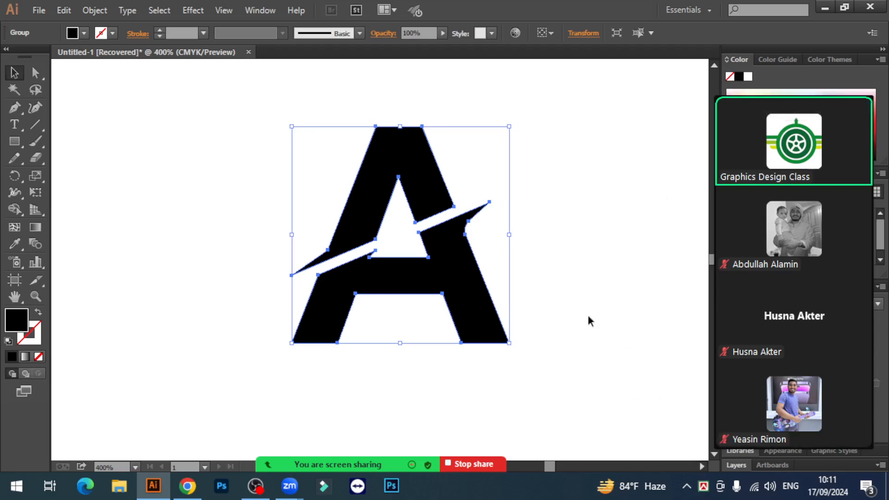
{"action": "scroll", "coordinate": [588, 318], "scroll_direction": "up", "scroll_amount": 1}
{"action": "scroll", "coordinate": [589, 320], "scroll_direction": "down", "scroll_amount": 1}
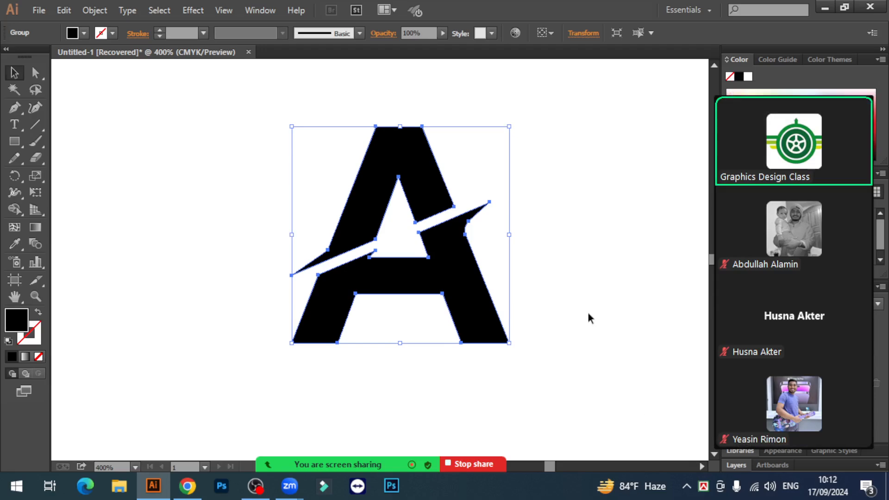
{"action": "left_click", "coordinate": [524, 235]}
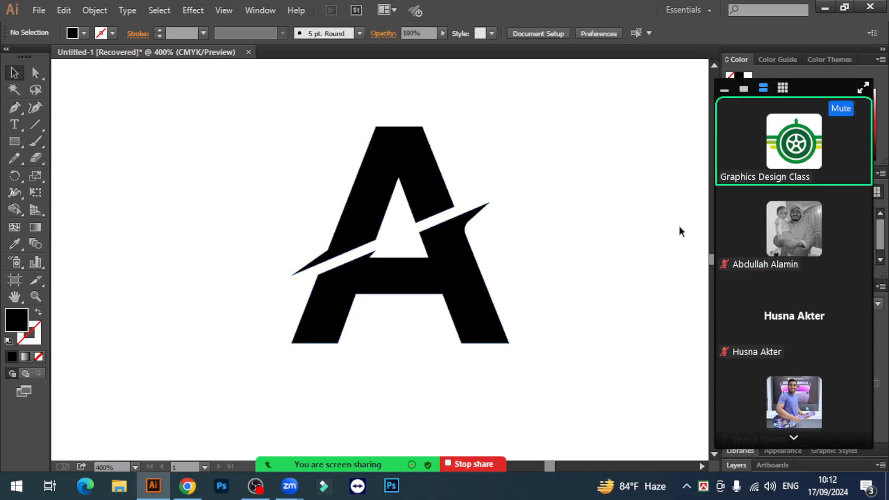
{"action": "mouse_move", "coordinate": [737, 109]}
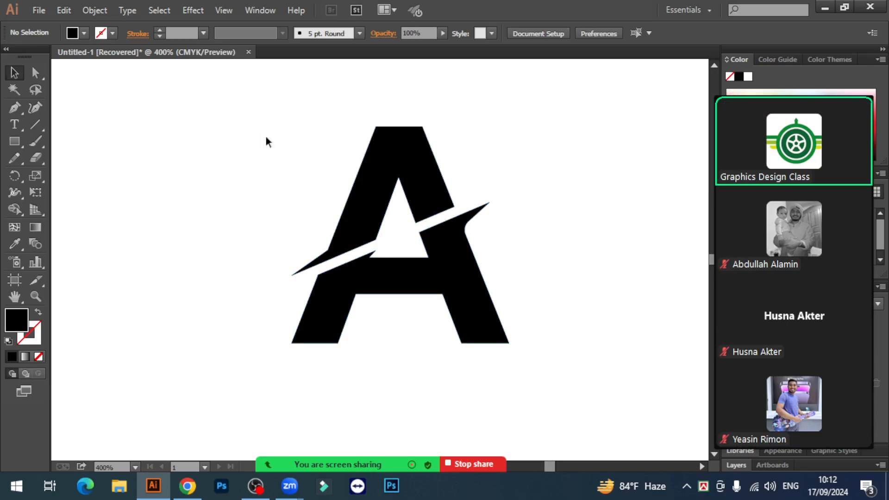
Select the whole sliced letter A logo and delete it from the artboard.
{"action": "left_click_drag", "start_coordinate": [256, 130], "coordinate": [552, 382]}
{"action": "left_click_drag", "start_coordinate": [579, 338], "coordinate": [190, 143]}
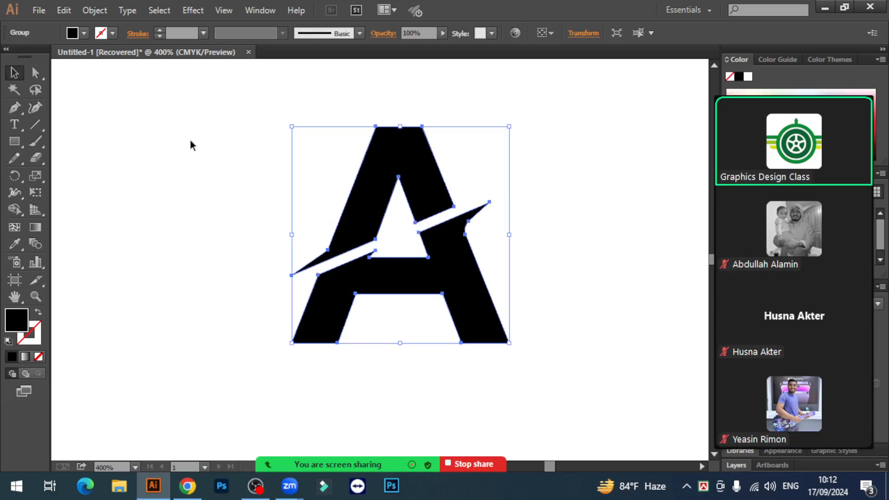
{"action": "left_click_drag", "start_coordinate": [304, 109], "coordinate": [514, 375]}
{"action": "key", "text": "Delete"}
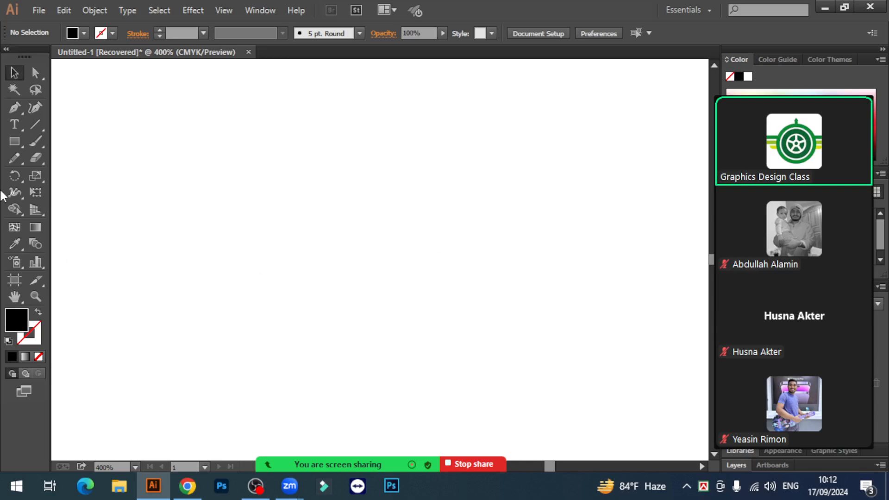
Add a text letter "A", enlarge it to about 93 pt and move it to the middle of the canvas.
{"action": "left_click", "coordinate": [15, 125]}
{"action": "left_click", "coordinate": [329, 235]}
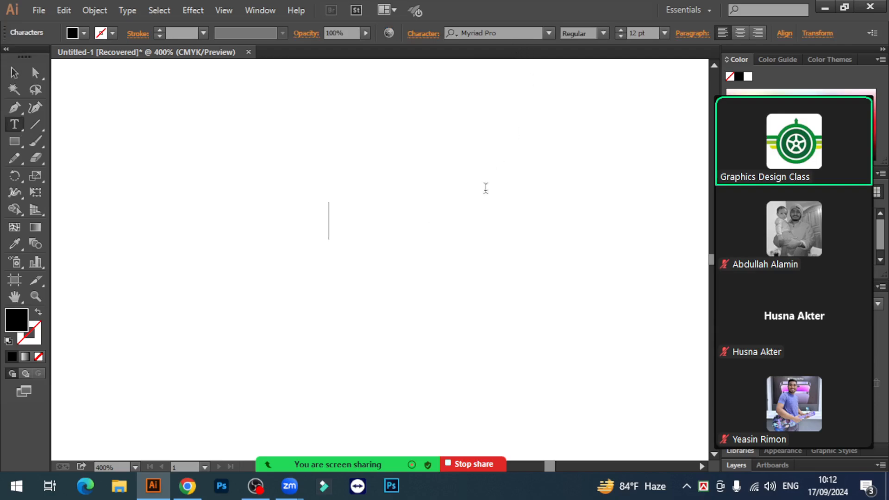
{"action": "type", "text": "A"}
{"action": "left_click", "coordinate": [14, 73]}
{"action": "left_click_drag", "start_coordinate": [348, 240], "coordinate": [418, 361]}
{"action": "left_click_drag", "start_coordinate": [377, 234], "coordinate": [479, 284]}
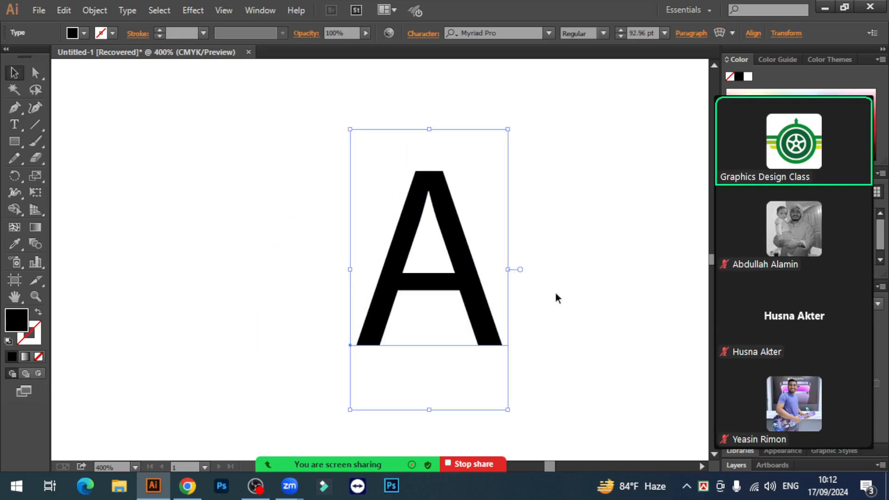
Scale the letter A down to about 76 pt and move it slightly upward.
{"action": "left_click", "coordinate": [554, 291]}
{"action": "left_click", "coordinate": [465, 266]}
{"action": "left_click_drag", "start_coordinate": [508, 129], "coordinate": [494, 155]}
{"action": "left_click_drag", "start_coordinate": [463, 277], "coordinate": [460, 257]}
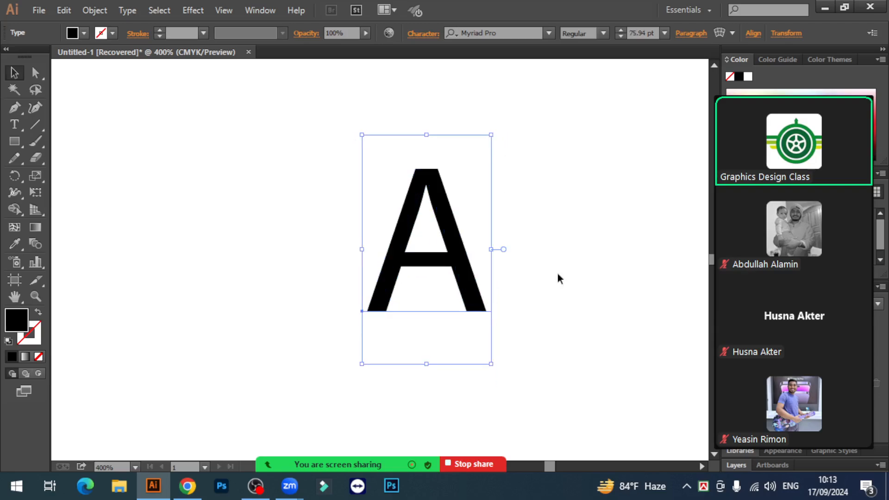
{"action": "left_click", "coordinate": [557, 273]}
{"action": "left_click", "coordinate": [458, 250]}
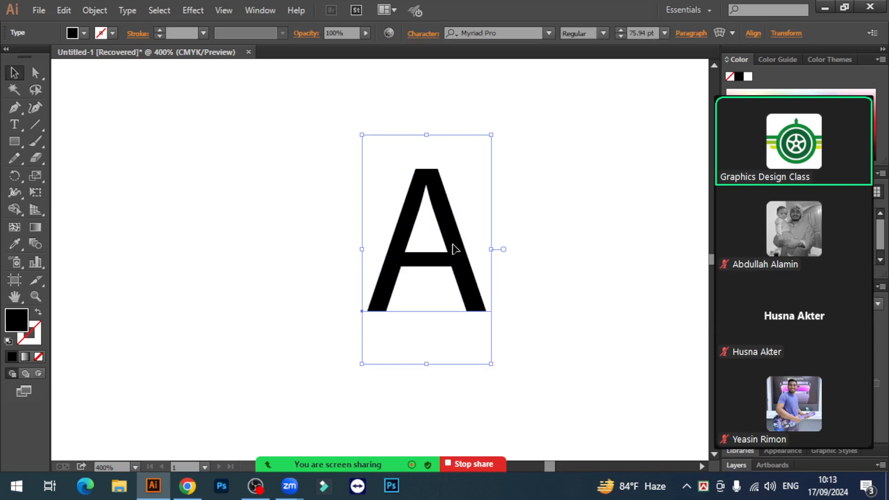
Move the letter A to the left part of the canvas, leaving empty space beside it.
{"action": "left_click", "coordinate": [559, 260]}
{"action": "left_click", "coordinate": [456, 238]}
{"action": "left_click_drag", "start_coordinate": [466, 32], "coordinate": [421, 52]}
{"action": "left_click_drag", "start_coordinate": [418, 193], "coordinate": [389, 194]}
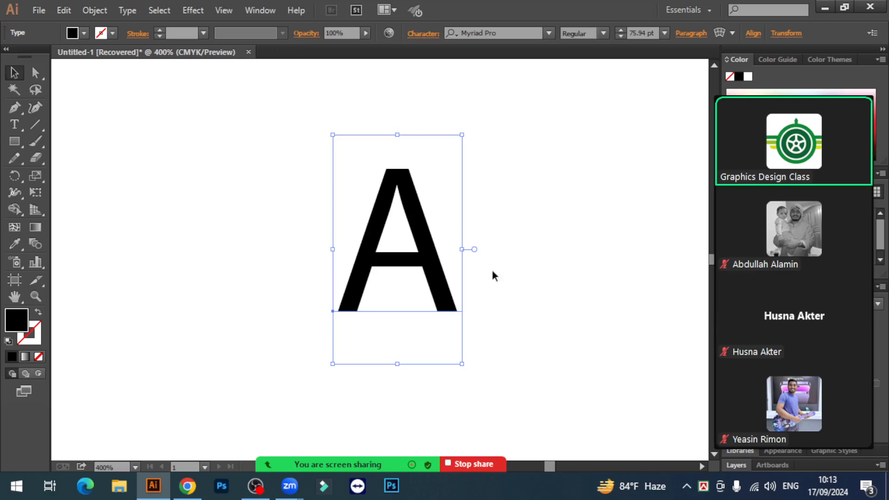
{"action": "left_click_drag", "start_coordinate": [421, 242], "coordinate": [226, 251]}
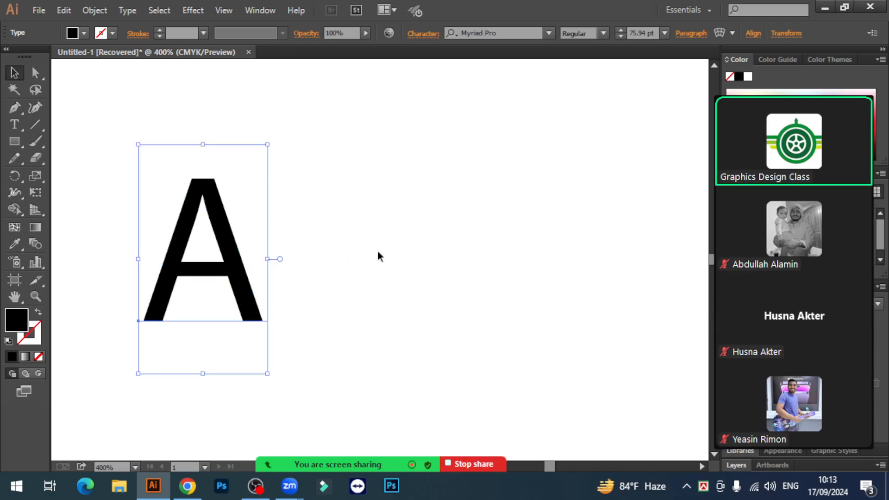
{"action": "left_click", "coordinate": [241, 253]}
{"action": "left_click", "coordinate": [208, 199]}
{"action": "left_click", "coordinate": [506, 32]}
{"action": "left_click", "coordinate": [368, 235]}
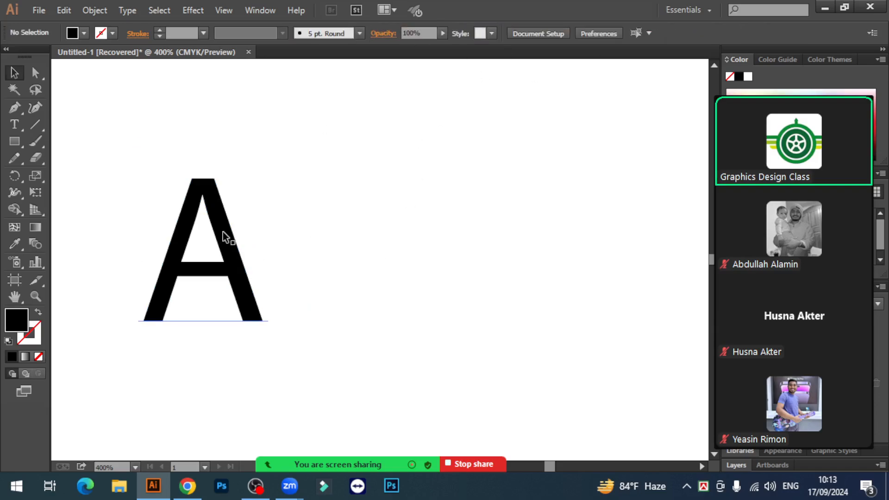
{"action": "left_click", "coordinate": [223, 231]}
{"action": "left_click", "coordinate": [435, 260]}
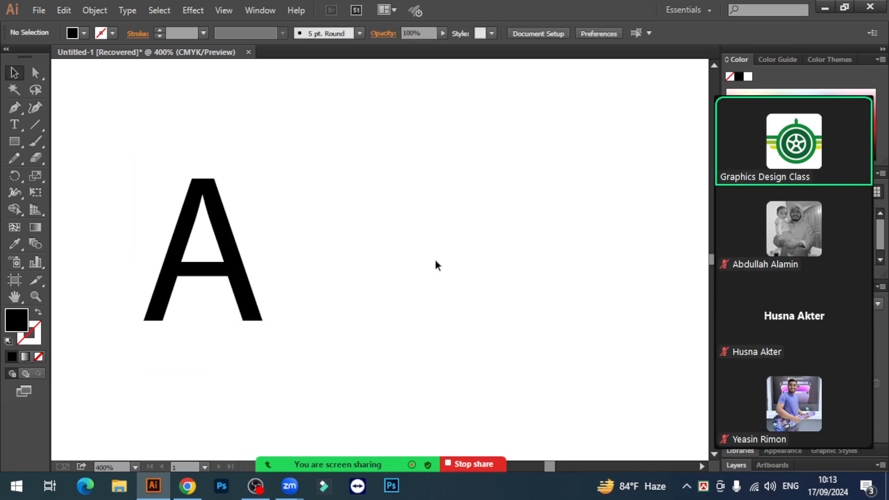
{"action": "left_click", "coordinate": [224, 231]}
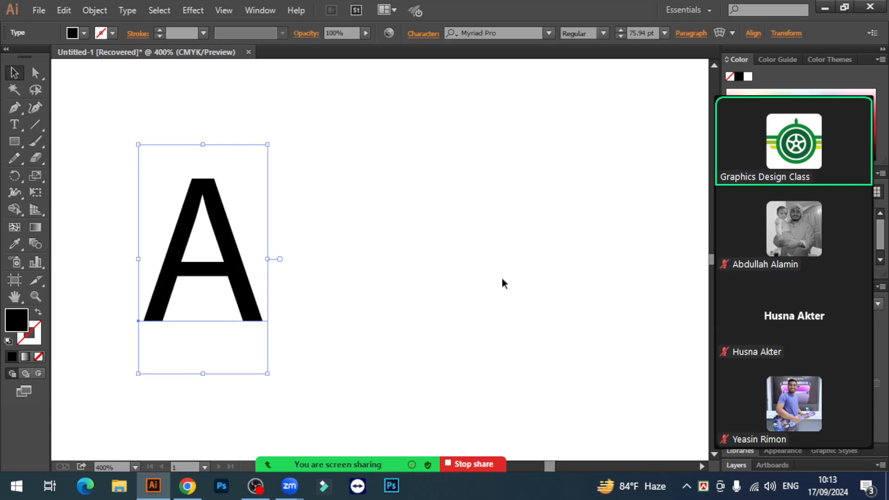
Add a second text letter "A" to the right of the first and enlarge it to about 58 pt.
{"action": "left_click", "coordinate": [14, 126]}
{"action": "left_click", "coordinate": [481, 258]}
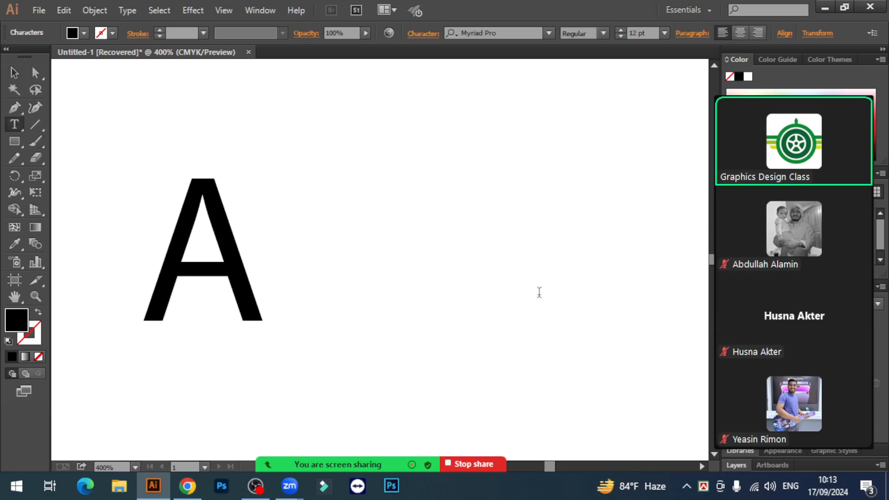
{"action": "type", "text": "A"}
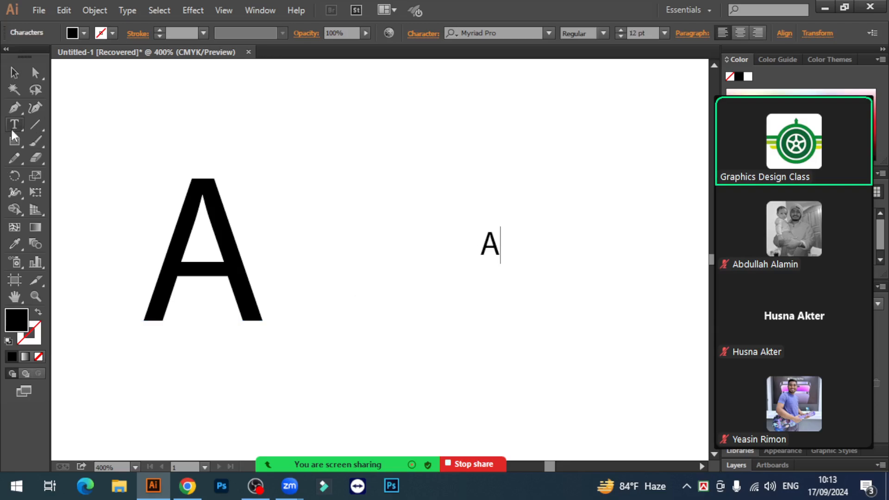
{"action": "left_click", "coordinate": [14, 73]}
{"action": "left_click_drag", "start_coordinate": [505, 264], "coordinate": [551, 331]}
{"action": "left_click_drag", "start_coordinate": [514, 250], "coordinate": [526, 273]}
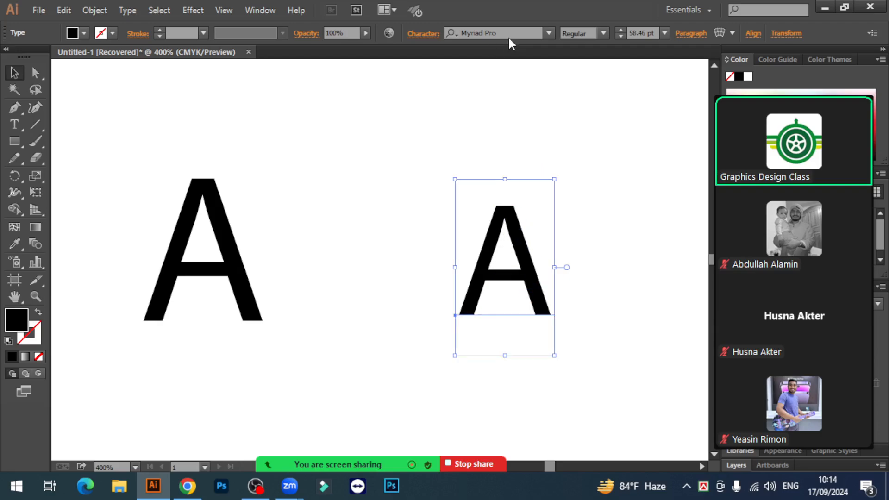
Change the font of the second, smaller letter A to Arial Bold.
{"action": "left_click", "coordinate": [209, 241]}
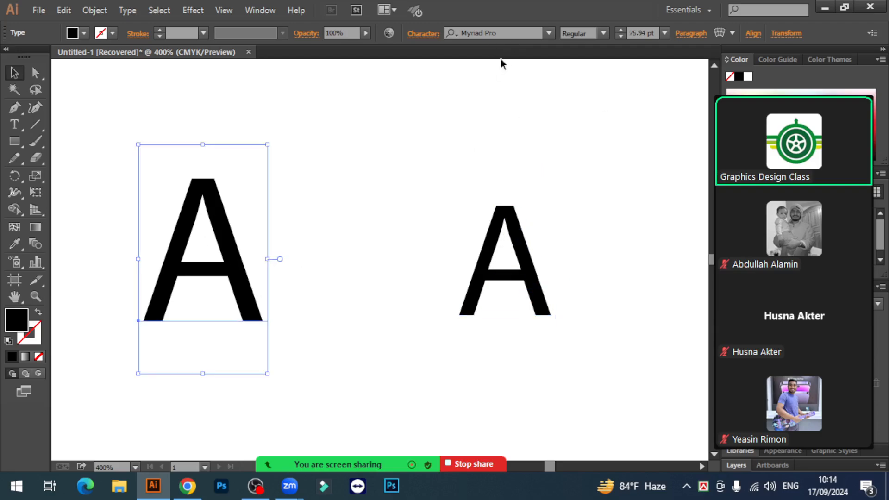
{"action": "left_click", "coordinate": [502, 34]}
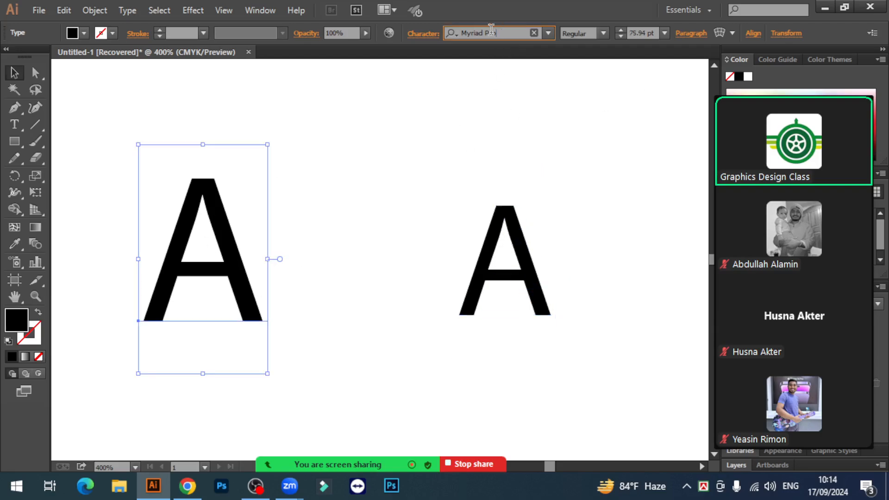
{"action": "left_click", "coordinate": [517, 234]}
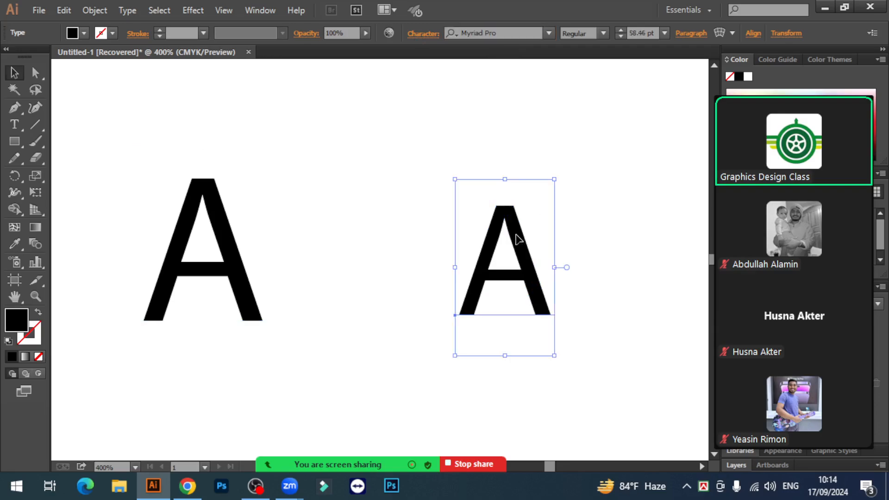
{"action": "left_click", "coordinate": [504, 33]}
{"action": "type", "text": "arial"}
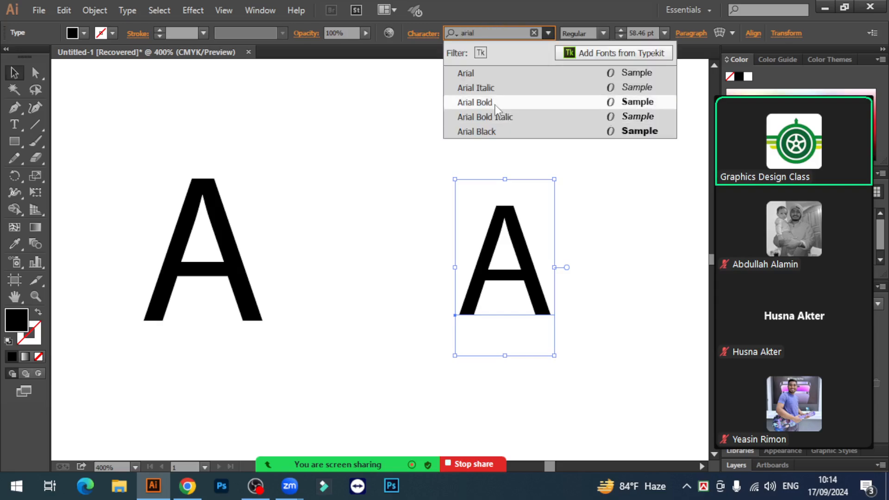
{"action": "left_click", "coordinate": [475, 103]}
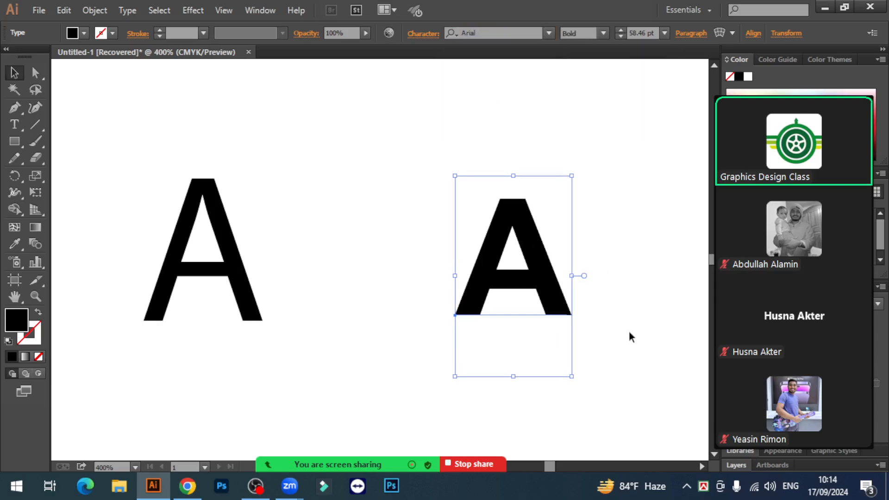
Move the thin Myriad Pro letter A closer to the bold letter A.
{"action": "left_click", "coordinate": [232, 273]}
{"action": "left_click_drag", "start_coordinate": [233, 273], "coordinate": [361, 278]}
{"action": "left_click", "coordinate": [444, 383]}
{"action": "left_click", "coordinate": [376, 319]}
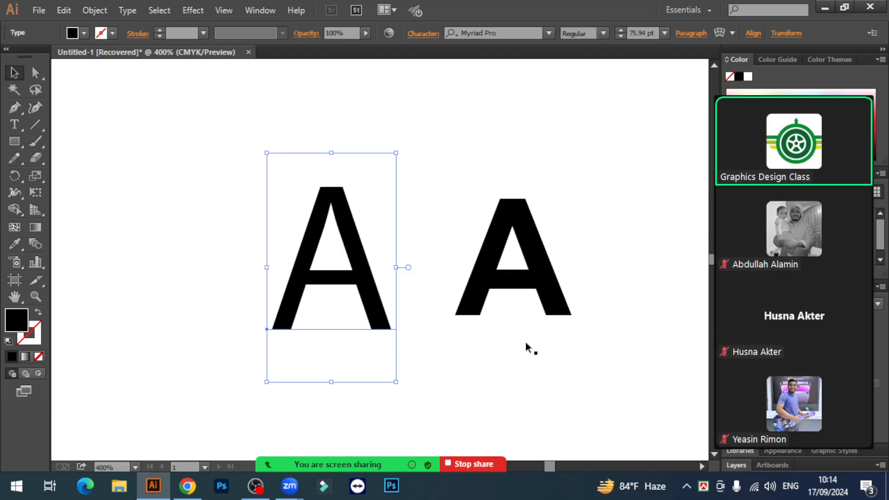
Compare the font family and style settings of the bold and thin letter As.
{"action": "left_click", "coordinate": [528, 280]}
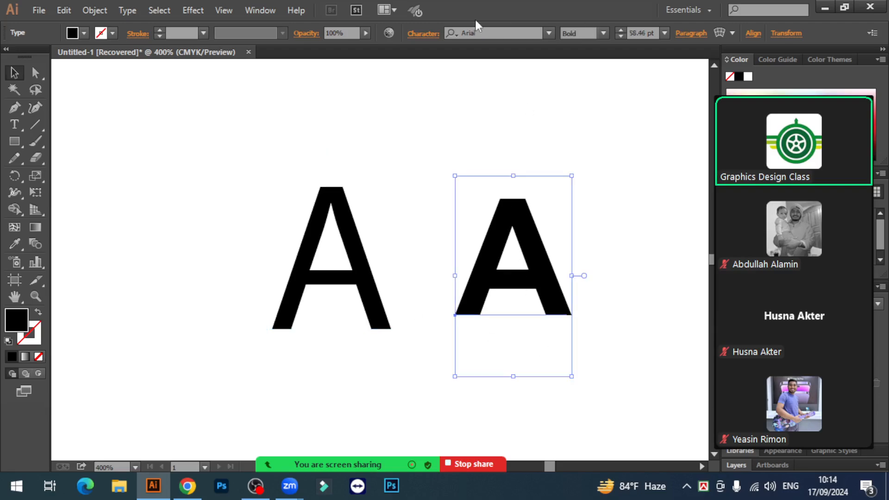
{"action": "left_click", "coordinate": [571, 33]}
{"action": "left_click", "coordinate": [500, 214]}
{"action": "left_click", "coordinate": [313, 236]}
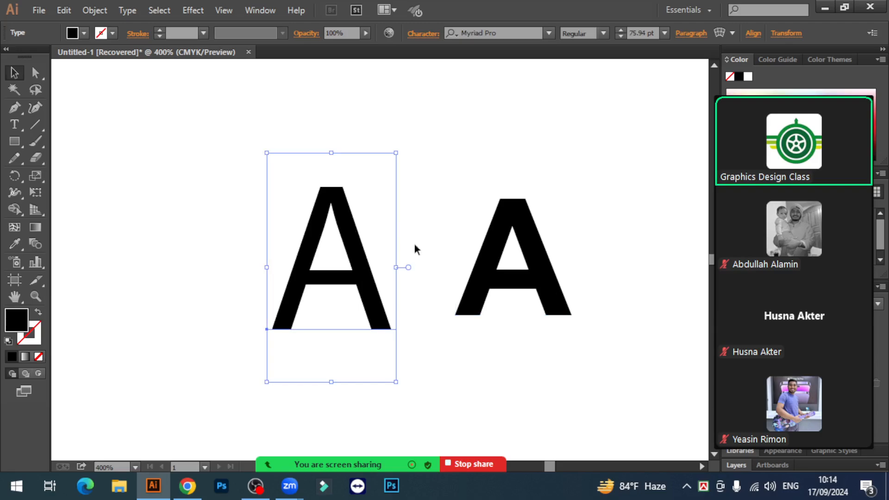
{"action": "left_click", "coordinate": [373, 253]}
{"action": "left_click", "coordinate": [357, 254]}
{"action": "left_click", "coordinate": [400, 248]}
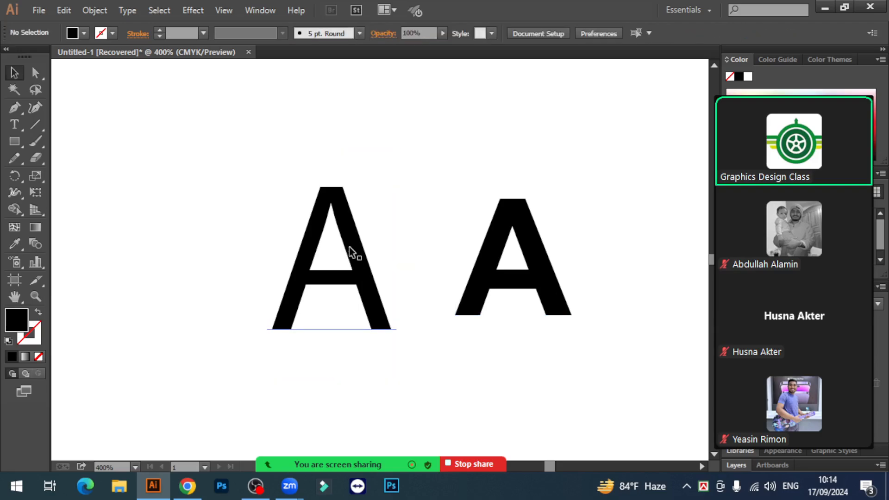
{"action": "left_click", "coordinate": [348, 245]}
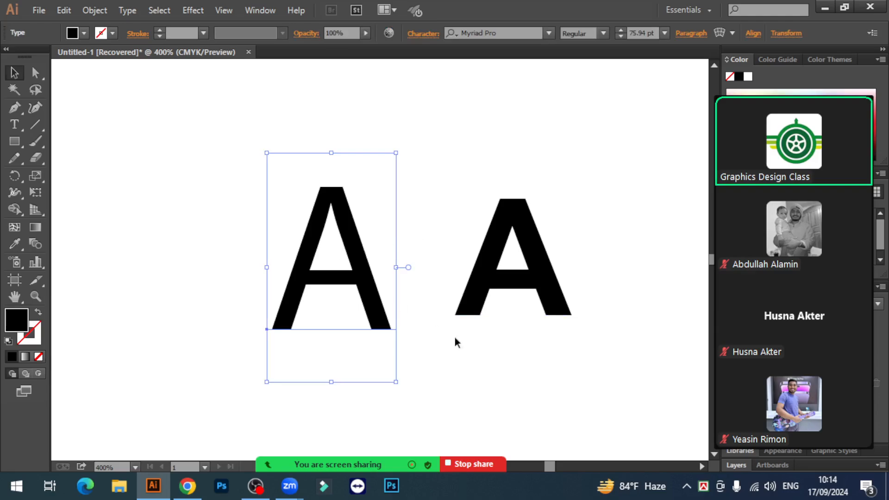
Enlarge the bold letter A to match the thin one's height and move it to share the same baseline.
{"action": "left_click", "coordinate": [520, 305]}
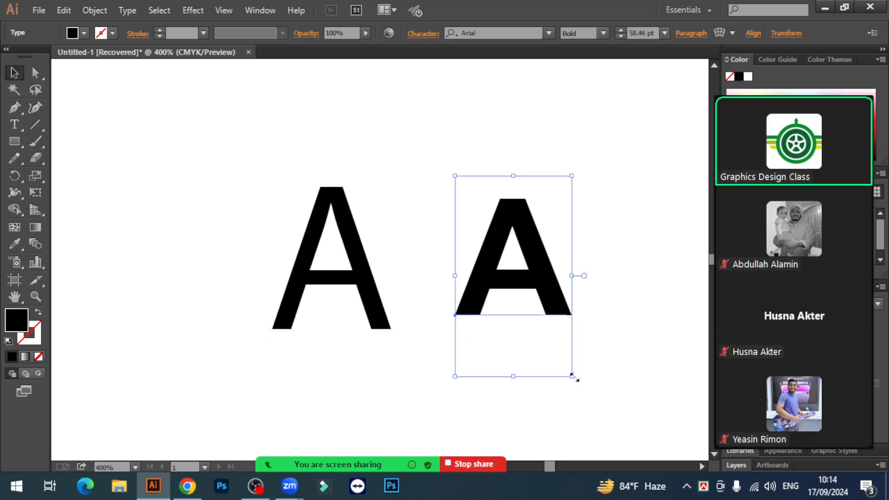
{"action": "left_click_drag", "start_coordinate": [572, 378], "coordinate": [600, 404]}
{"action": "left_click_drag", "start_coordinate": [565, 281], "coordinate": [587, 286]}
{"action": "left_click", "coordinate": [641, 318]}
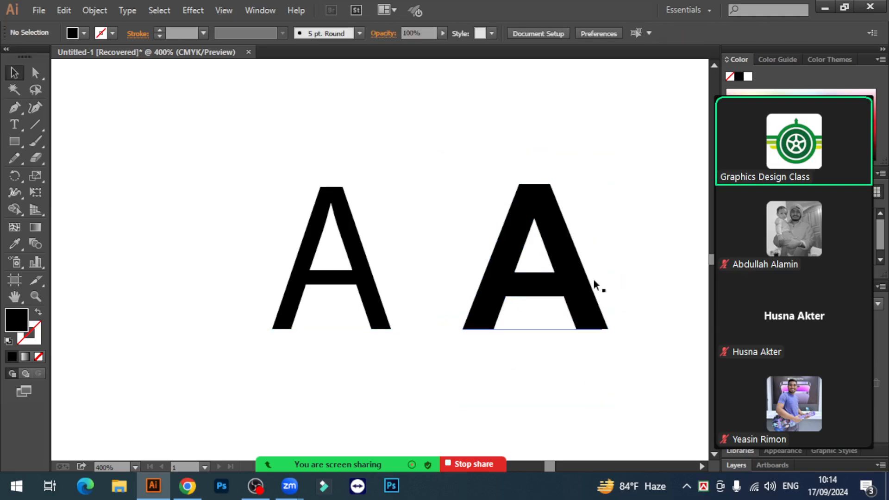
Check which font family and style are applied to the bold letter A and to the thin one.
{"action": "left_click", "coordinate": [566, 277]}
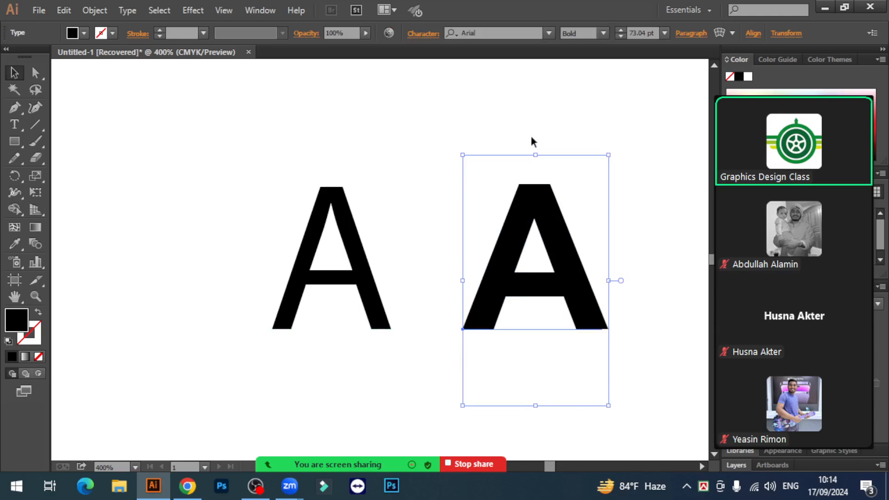
{"action": "left_click", "coordinate": [456, 36]}
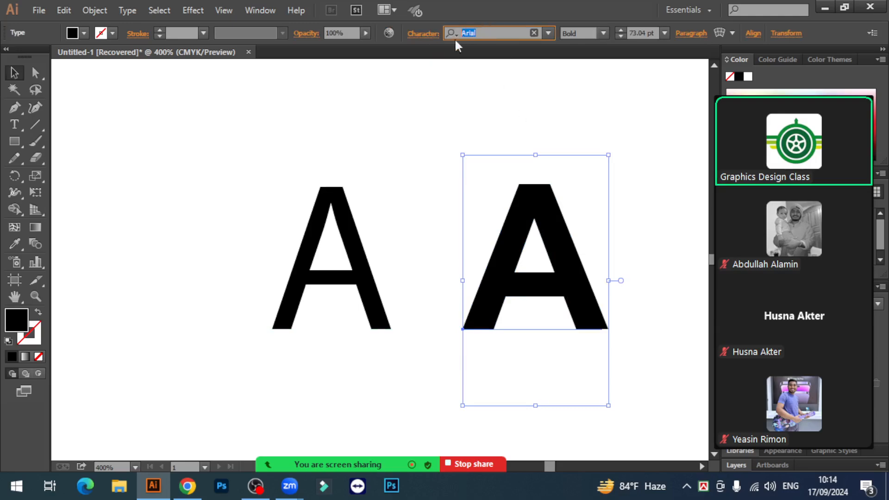
{"action": "left_click", "coordinate": [579, 32]}
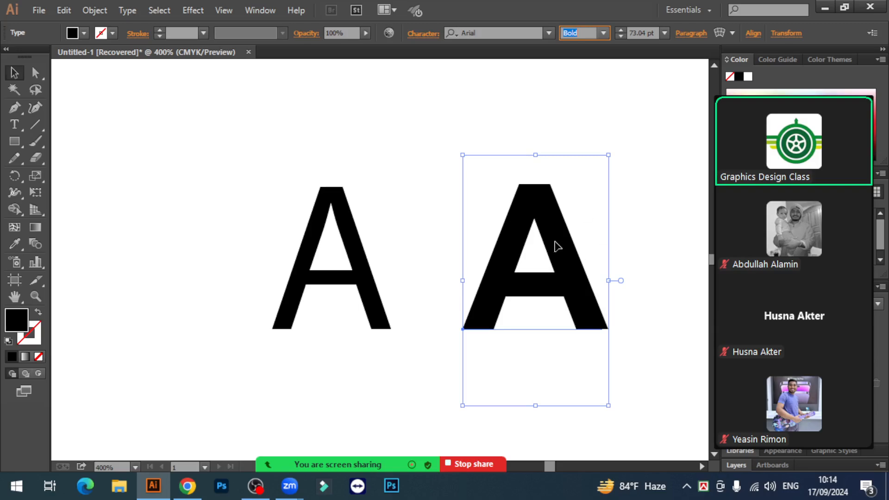
{"action": "left_click", "coordinate": [642, 258]}
{"action": "left_click", "coordinate": [542, 215]}
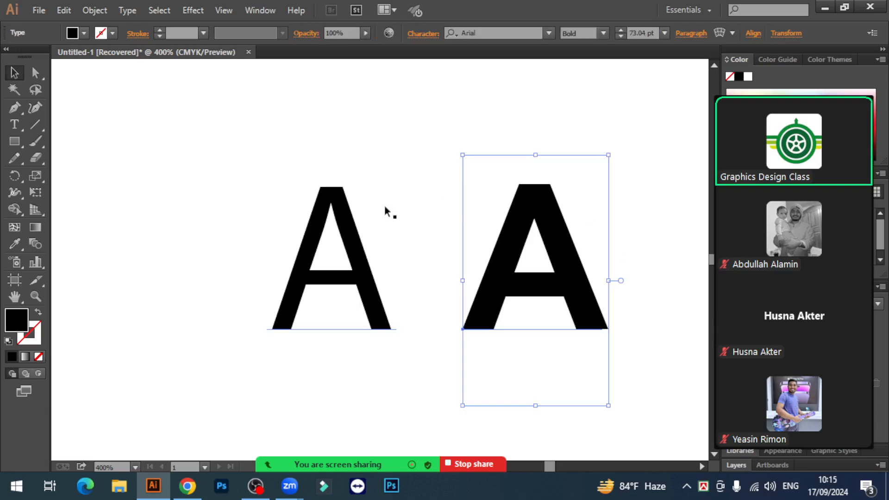
{"action": "left_click", "coordinate": [344, 213]}
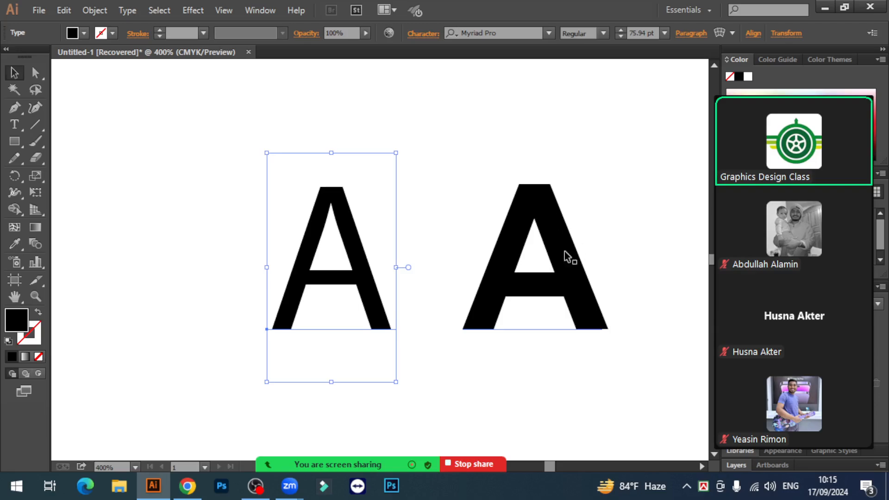
Spread the letters apart by moving the bold A to the right and the thin A up and slightly left.
{"action": "left_click_drag", "start_coordinate": [567, 254], "coordinate": [618, 254]}
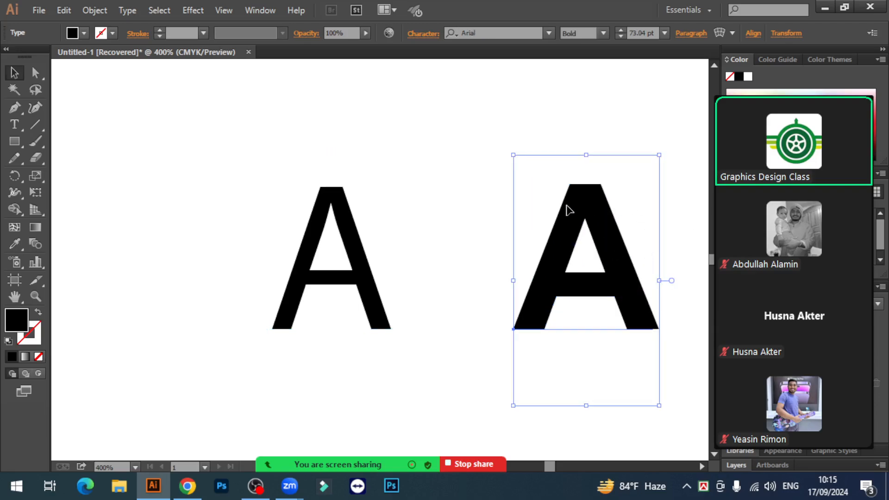
{"action": "left_click", "coordinate": [348, 246]}
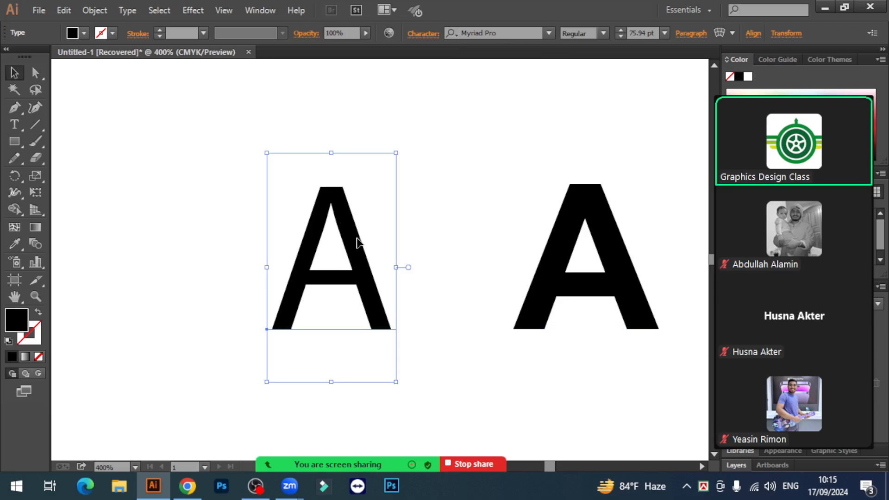
{"action": "left_click", "coordinate": [399, 239]}
{"action": "left_click", "coordinate": [348, 227]}
{"action": "left_click_drag", "start_coordinate": [356, 240], "coordinate": [340, 199]}
Convert the thin Myriad Pro letter A to outlines and compare its selection with the live-text bold A.
{"action": "right_click", "coordinate": [339, 200]}
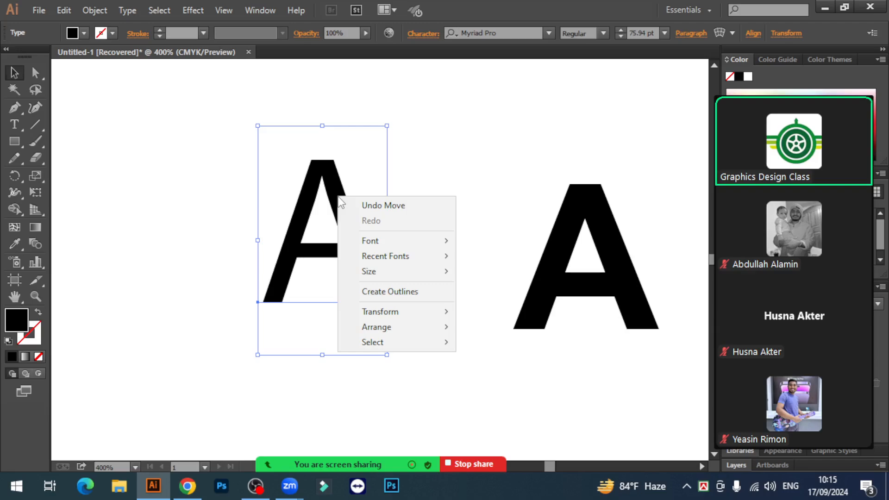
{"action": "left_click", "coordinate": [409, 296]}
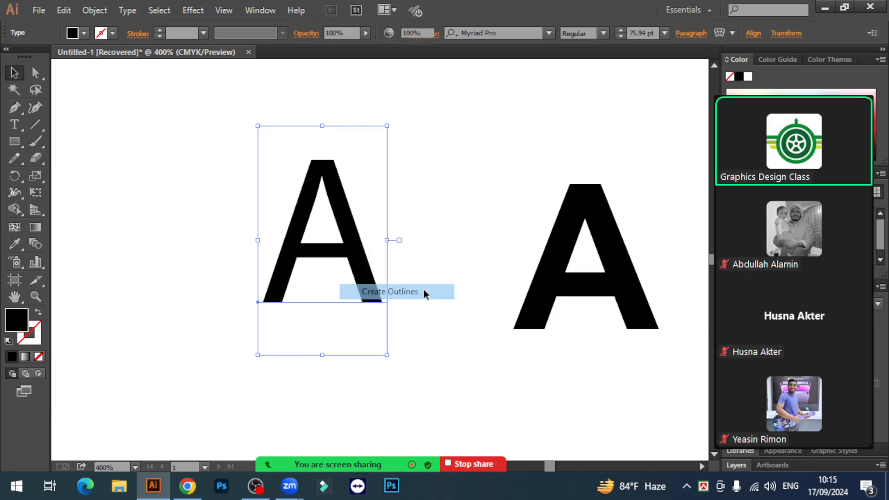
{"action": "left_click", "coordinate": [432, 254]}
{"action": "left_click", "coordinate": [341, 208]}
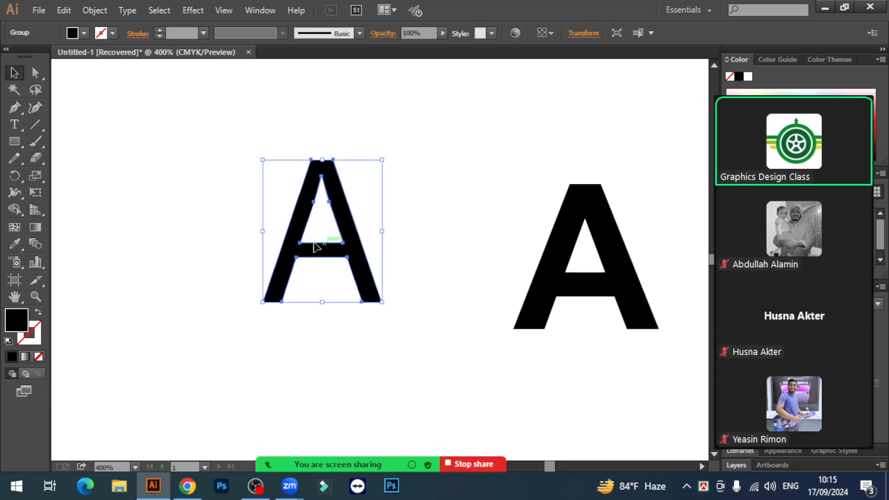
{"action": "left_click", "coordinate": [371, 219]}
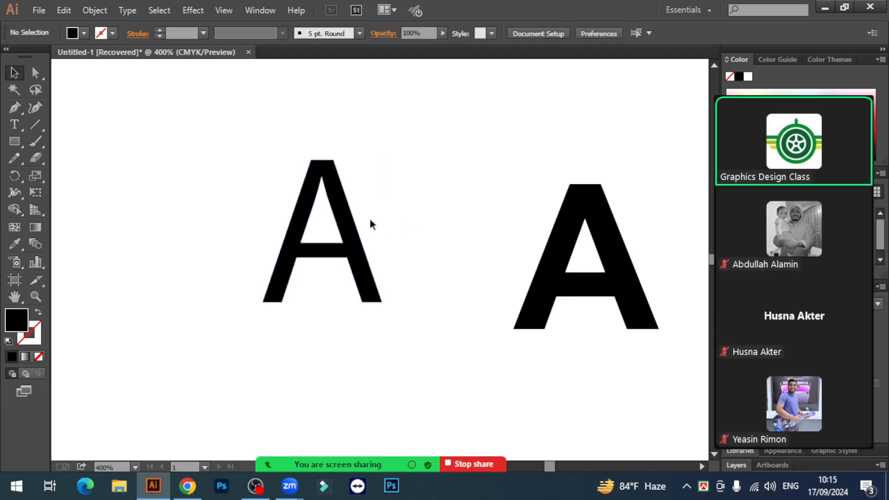
{"action": "left_click", "coordinate": [345, 214]}
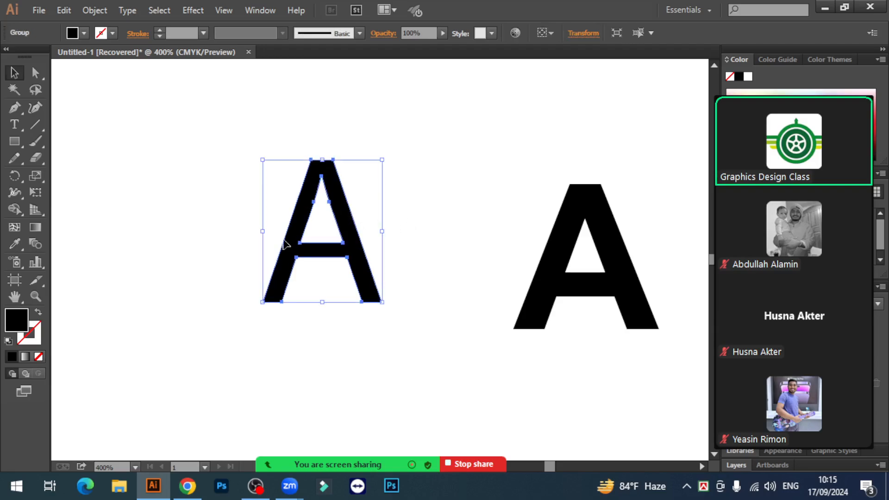
{"action": "left_click", "coordinate": [593, 209]}
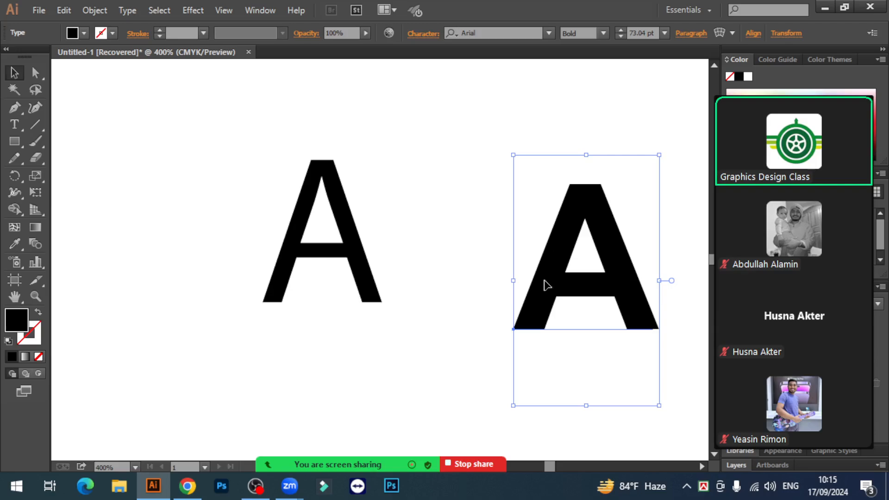
Apply the black fill color as a stroke on the outlined A and set the stroke weight to 5 pt.
{"action": "left_click", "coordinate": [347, 223]}
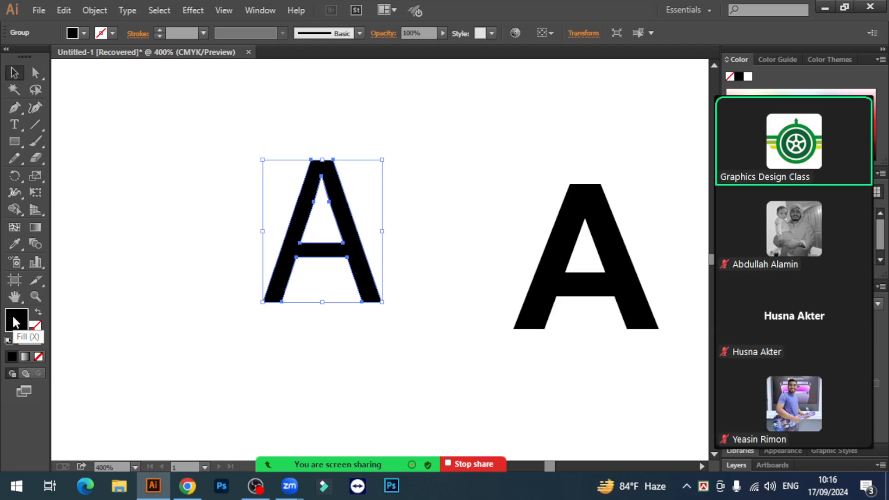
{"action": "left_click_drag", "start_coordinate": [15, 323], "coordinate": [37, 333]}
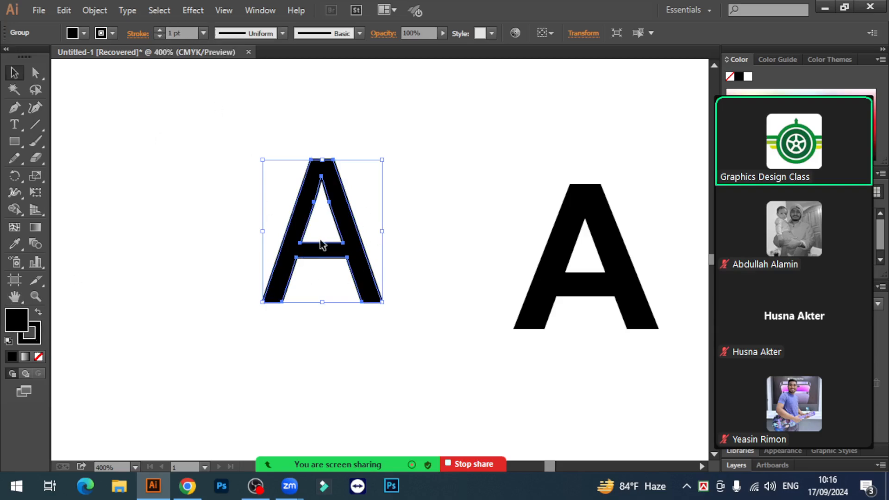
{"action": "left_click", "coordinate": [159, 31]}
{"action": "left_click", "coordinate": [160, 30]}
{"action": "left_click", "coordinate": [159, 30]}
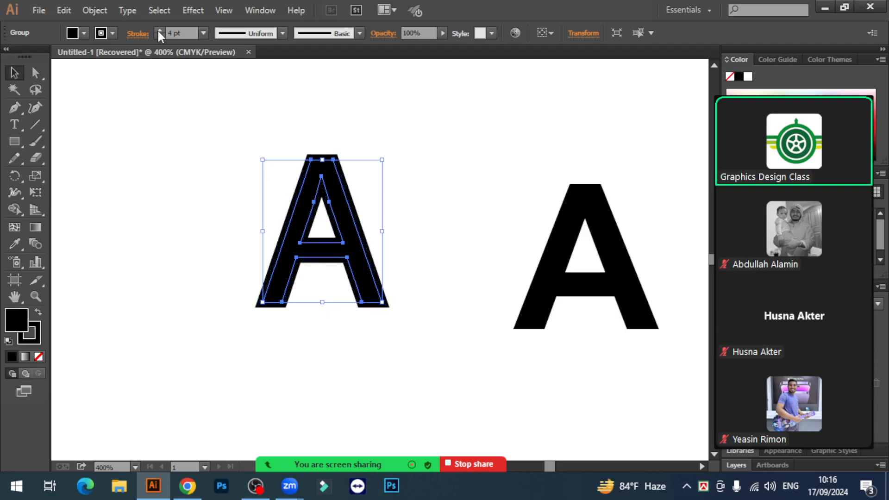
{"action": "left_click", "coordinate": [160, 31]}
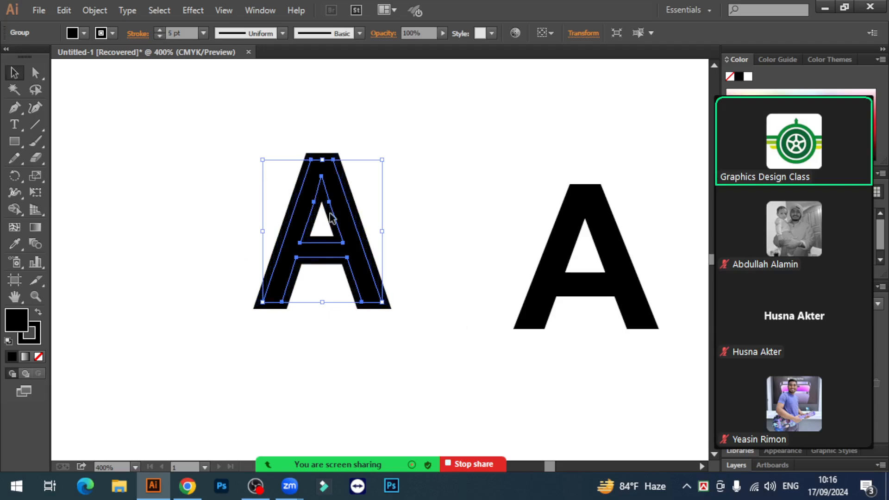
{"action": "left_click", "coordinate": [438, 228]}
Move the bold Arial A up so it sits roughly level with the outlined A.
{"action": "left_click", "coordinate": [345, 242]}
{"action": "left_click", "coordinate": [493, 269]}
{"action": "left_click_drag", "start_coordinate": [521, 188], "coordinate": [581, 241]}
{"action": "left_click_drag", "start_coordinate": [627, 258], "coordinate": [587, 240]}
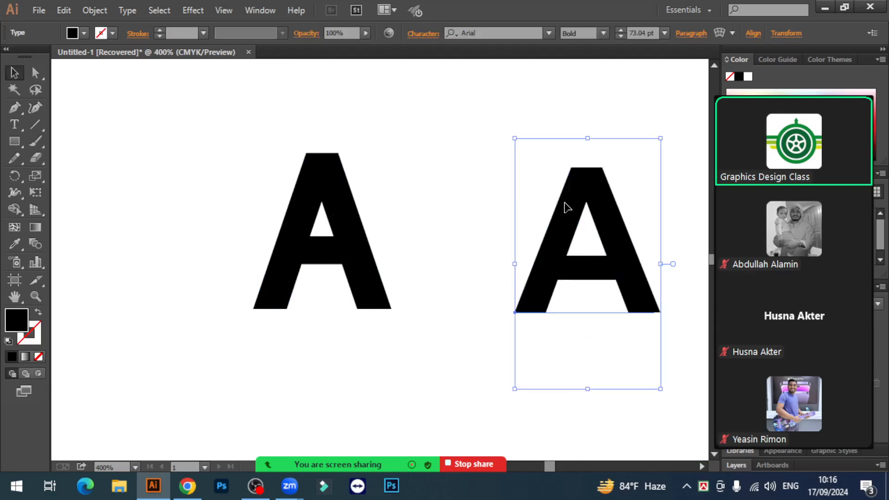
Lower the outlined A's stroke weight to 4 pt and further to 3 pt.
{"action": "left_click_drag", "start_coordinate": [232, 160], "coordinate": [287, 182]}
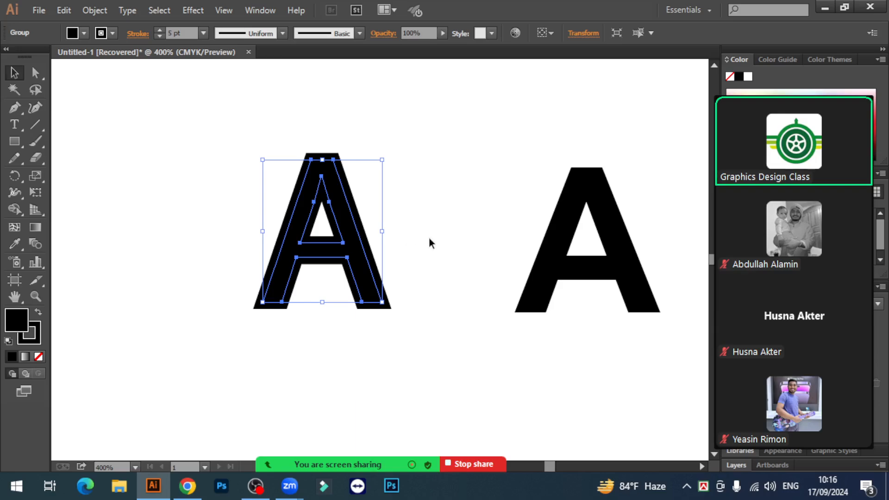
{"action": "left_click_drag", "start_coordinate": [435, 284], "coordinate": [318, 232]}
{"action": "left_click", "coordinate": [434, 250]}
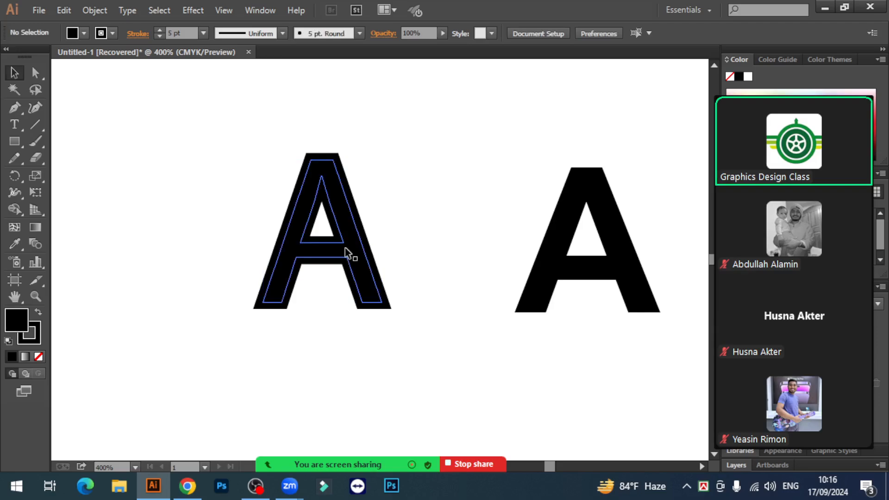
{"action": "left_click", "coordinate": [348, 248]}
{"action": "left_click", "coordinate": [160, 37]}
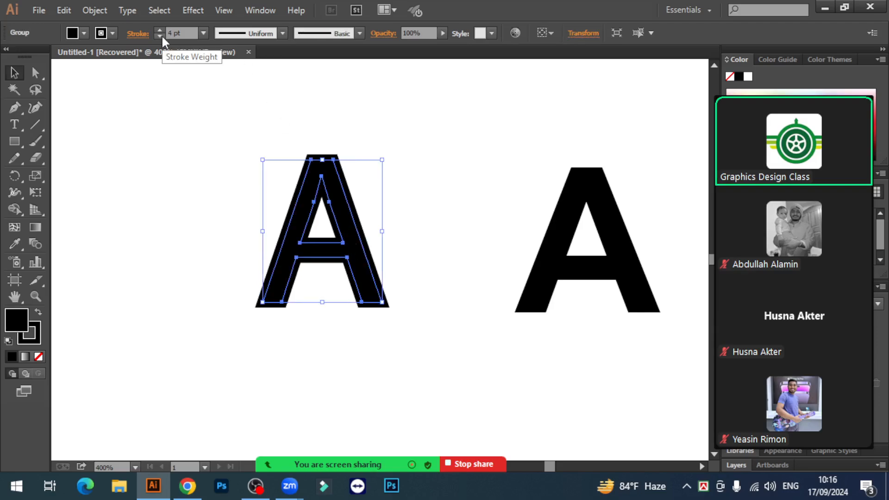
{"action": "left_click", "coordinate": [460, 276]}
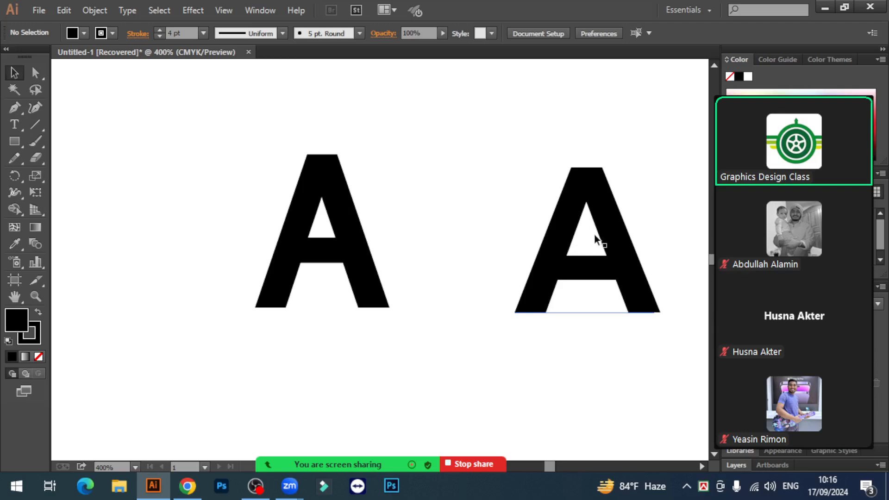
{"action": "left_click", "coordinate": [349, 238]}
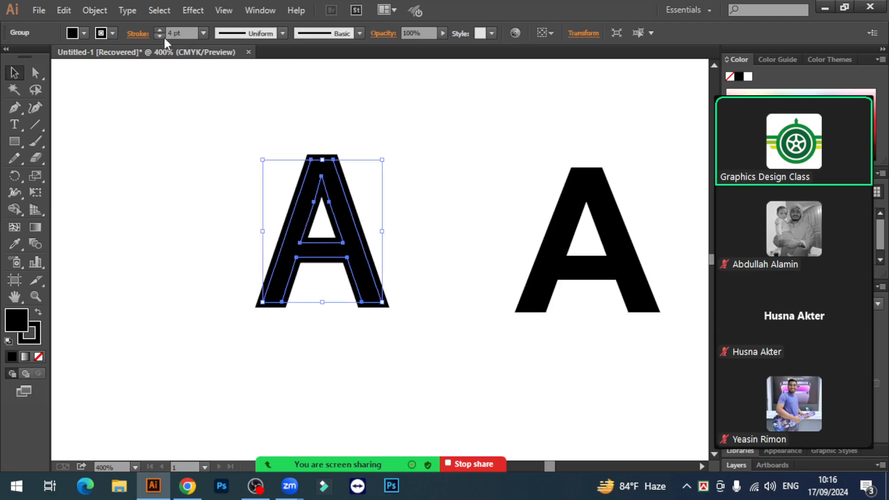
{"action": "left_click", "coordinate": [456, 144]}
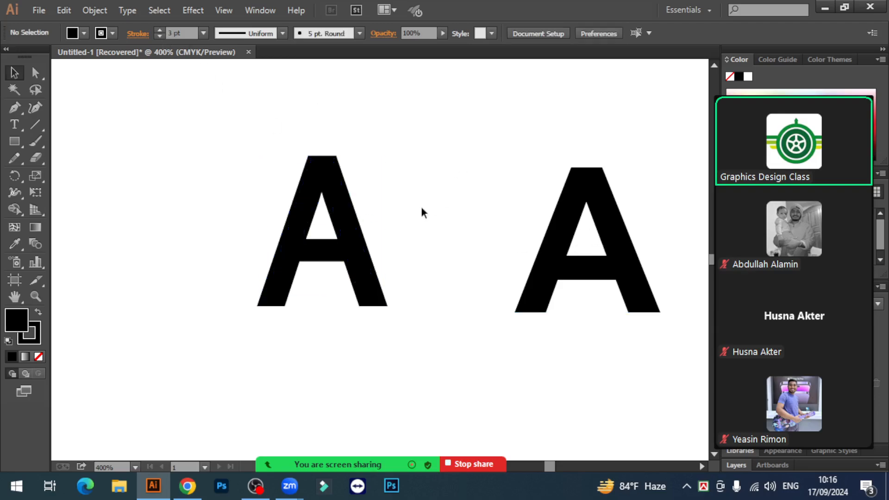
Make the stroke the active color attribute of the outlined A and raise its weight to 10 pt.
{"action": "left_click", "coordinate": [345, 198]}
{"action": "left_click_drag", "start_coordinate": [432, 261], "coordinate": [296, 199]}
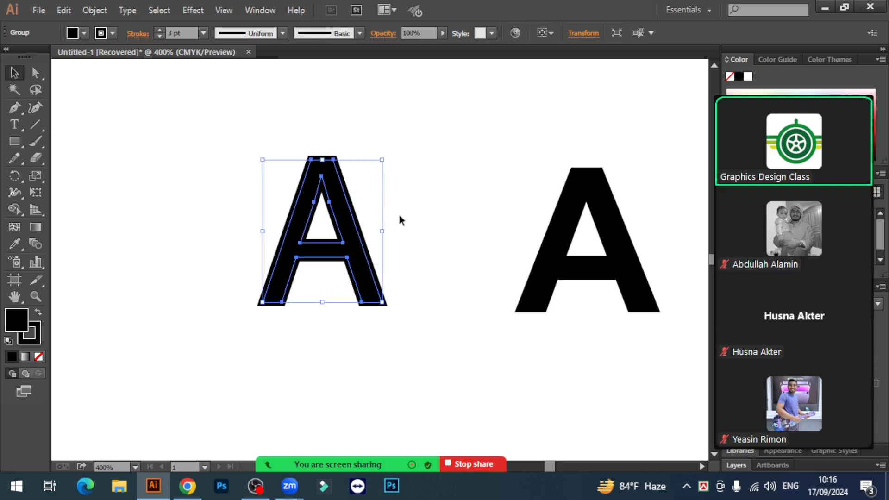
{"action": "left_click", "coordinate": [415, 213]}
{"action": "left_click", "coordinate": [340, 209]}
{"action": "left_click", "coordinate": [37, 324]}
{"action": "left_click_drag", "start_coordinate": [447, 259], "coordinate": [175, 155]}
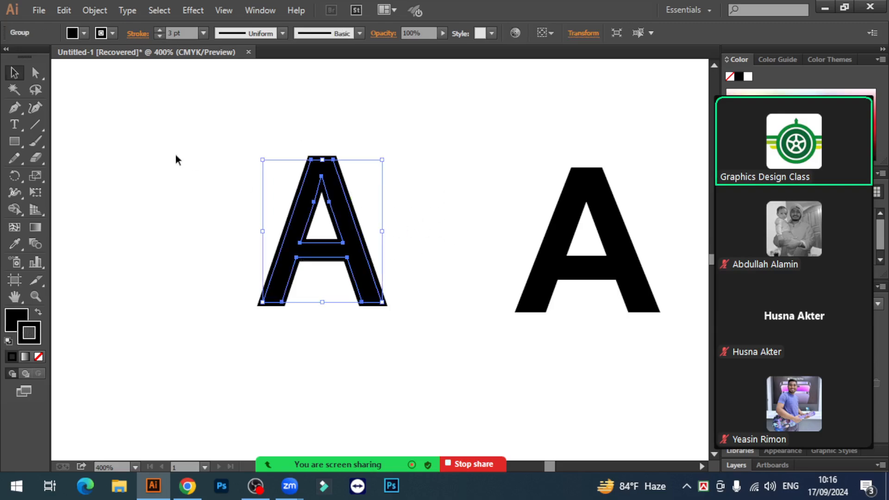
{"action": "left_click", "coordinate": [159, 30]}
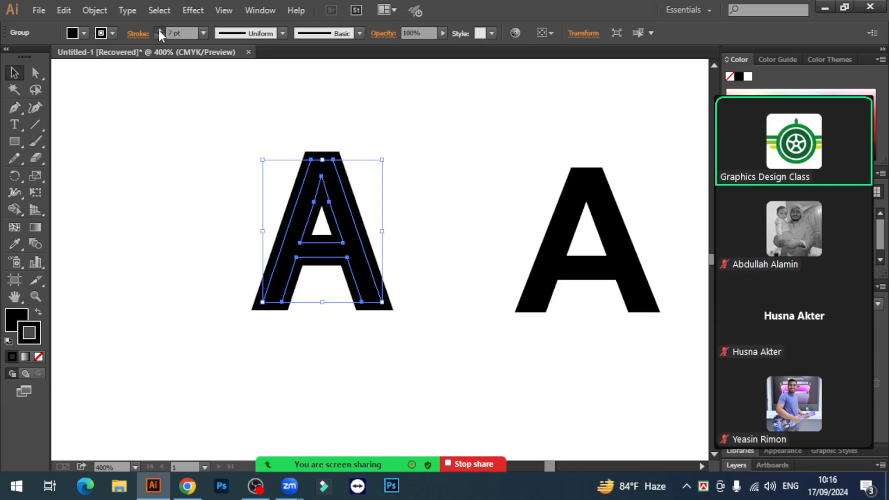
{"action": "left_click", "coordinate": [476, 242]}
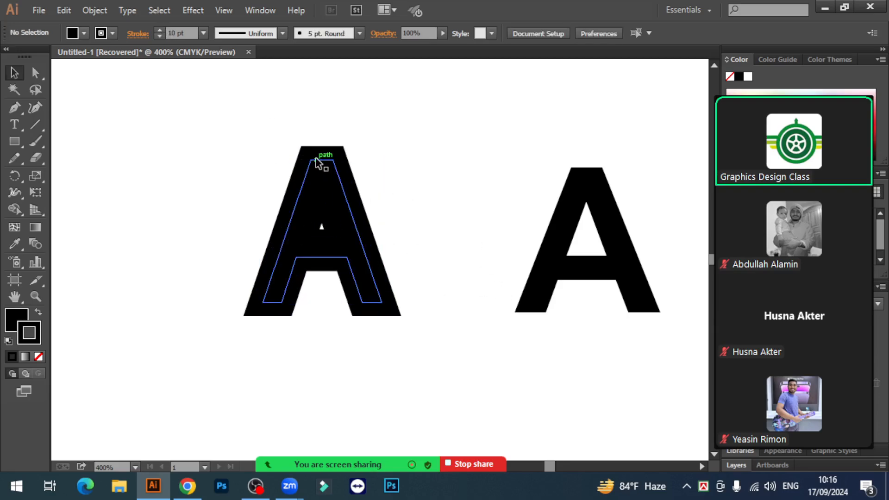
Reduce the outlined A's heavy stroke and settle its weight at 5 pt.
{"action": "left_click", "coordinate": [316, 162]}
{"action": "left_click", "coordinate": [159, 37]}
{"action": "left_click", "coordinate": [159, 37]}
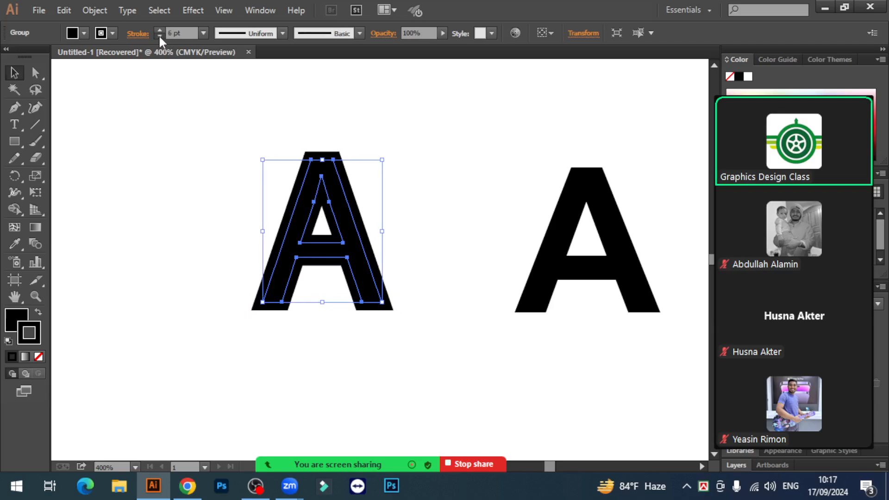
{"action": "left_click", "coordinate": [159, 37]}
{"action": "left_click", "coordinate": [159, 37]}
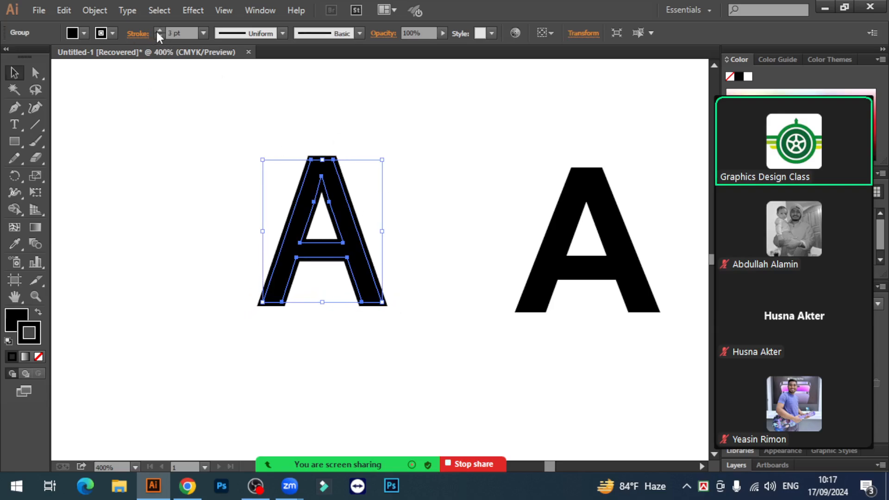
{"action": "left_click", "coordinate": [159, 29]}
{"action": "left_click", "coordinate": [159, 29]}
{"action": "left_click", "coordinate": [482, 175]}
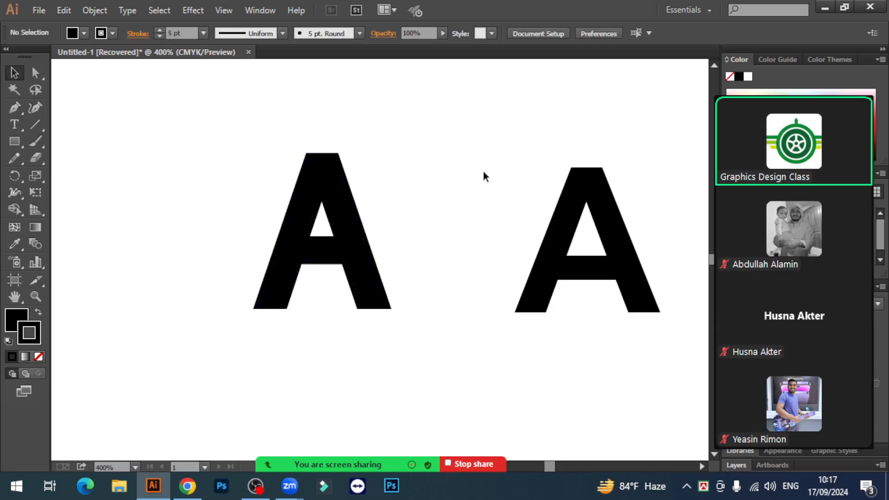
Expand the outlined A with both Fill and Stroke enabled to turn its stroke into shapes.
{"action": "left_click", "coordinate": [316, 176]}
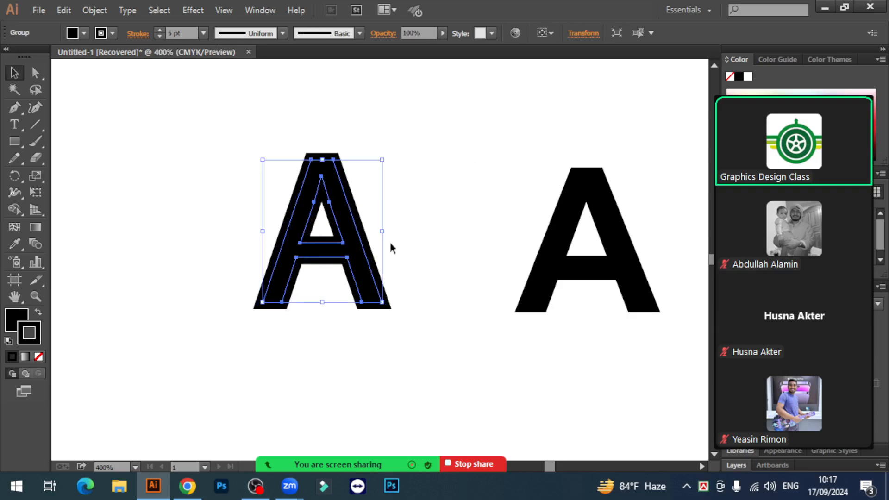
{"action": "left_click_drag", "start_coordinate": [465, 284], "coordinate": [215, 146]}
{"action": "left_click", "coordinate": [93, 9]}
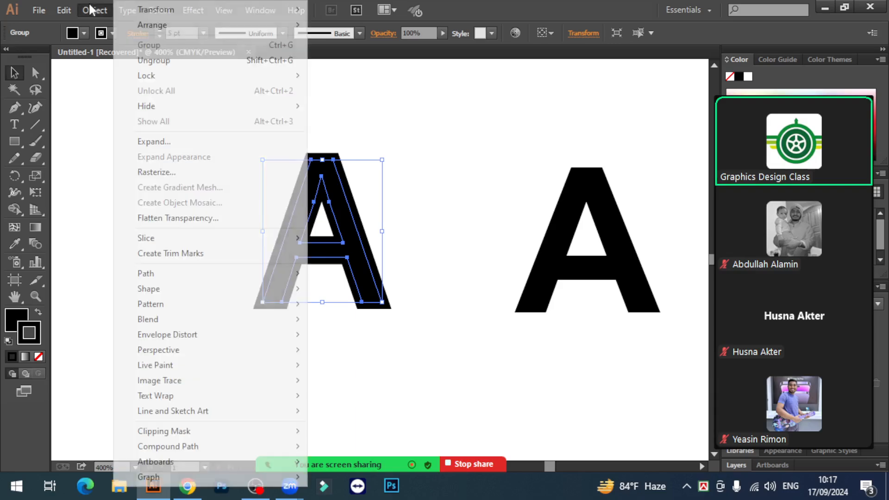
{"action": "left_click", "coordinate": [153, 142]}
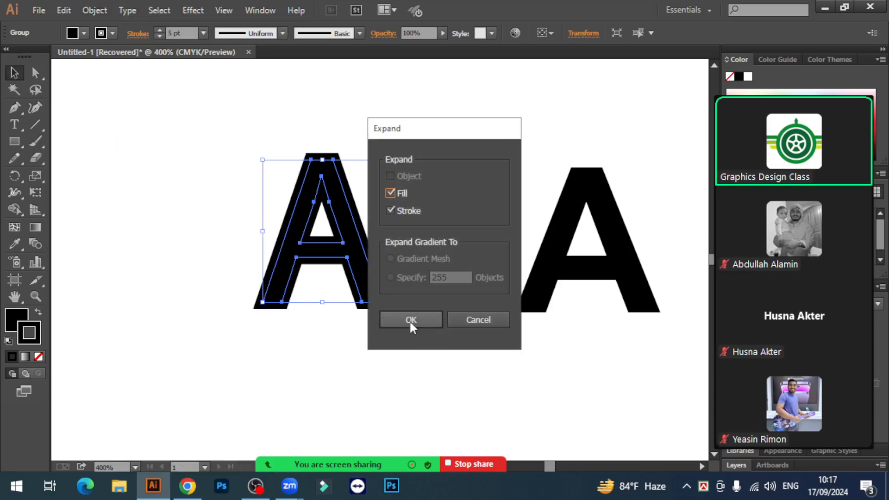
{"action": "left_click", "coordinate": [411, 320]}
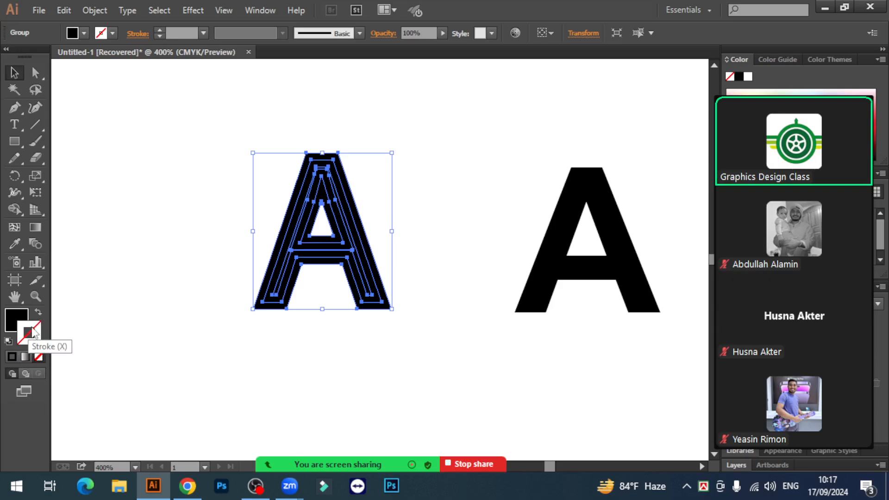
Merge the expanded A's fill and stroke shapes into a single shape with the Pathfinder Unite operation.
{"action": "left_click", "coordinate": [20, 319]}
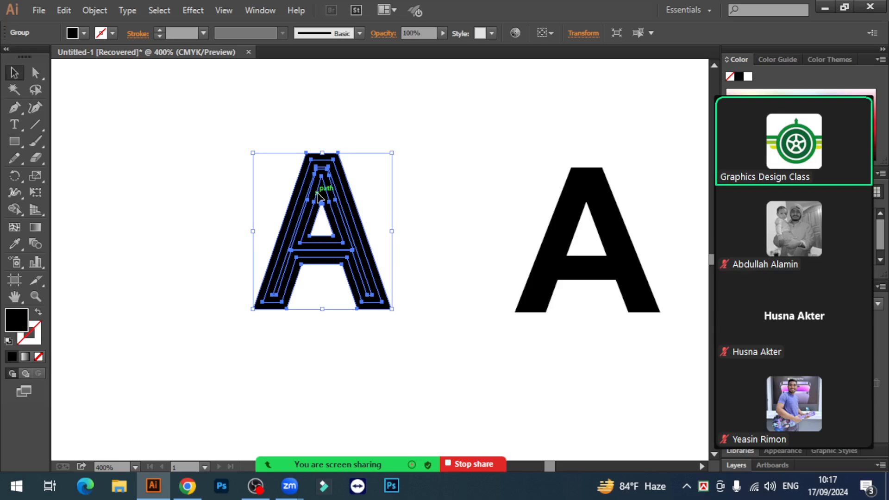
{"action": "left_click", "coordinate": [421, 248]}
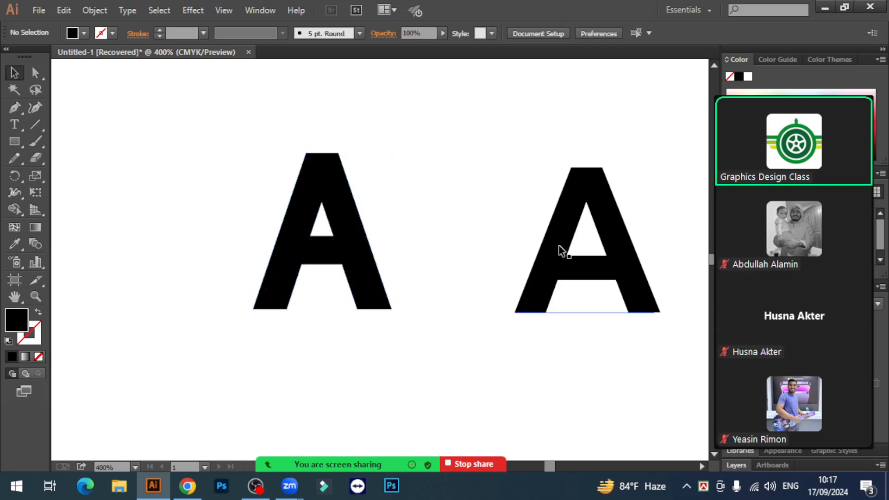
{"action": "left_click", "coordinate": [574, 207]}
{"action": "left_click", "coordinate": [358, 221]}
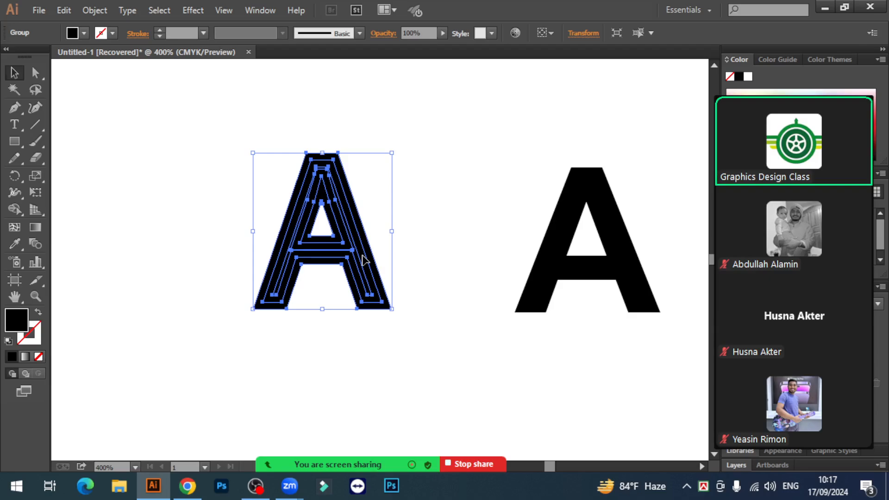
{"action": "left_click", "coordinate": [256, 9]}
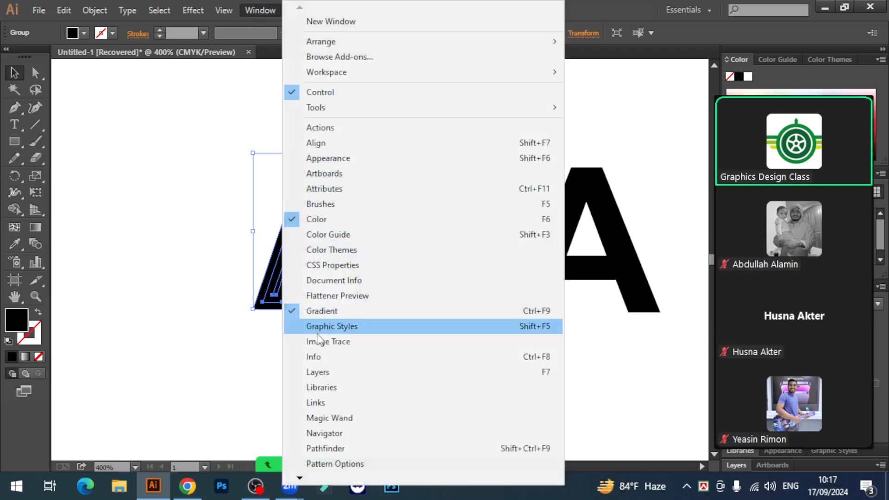
{"action": "left_click", "coordinate": [325, 448]}
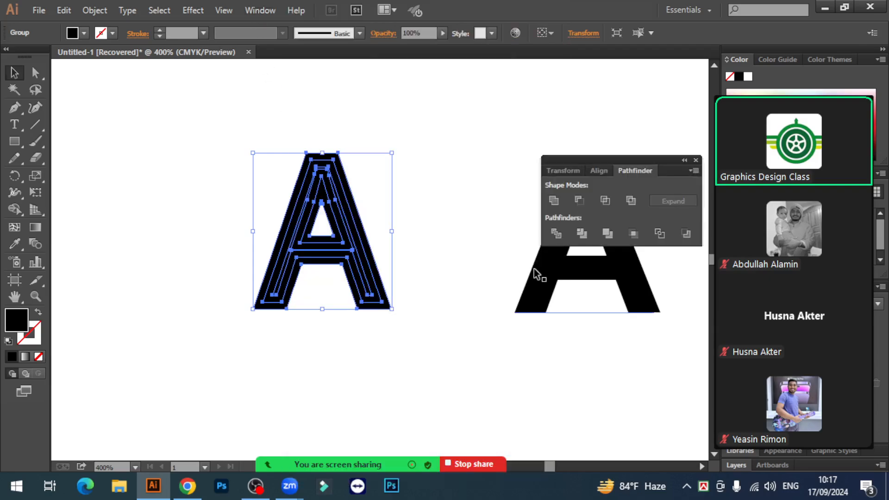
{"action": "left_click", "coordinate": [554, 198]}
{"action": "left_click", "coordinate": [434, 236]}
{"action": "left_click", "coordinate": [336, 185]}
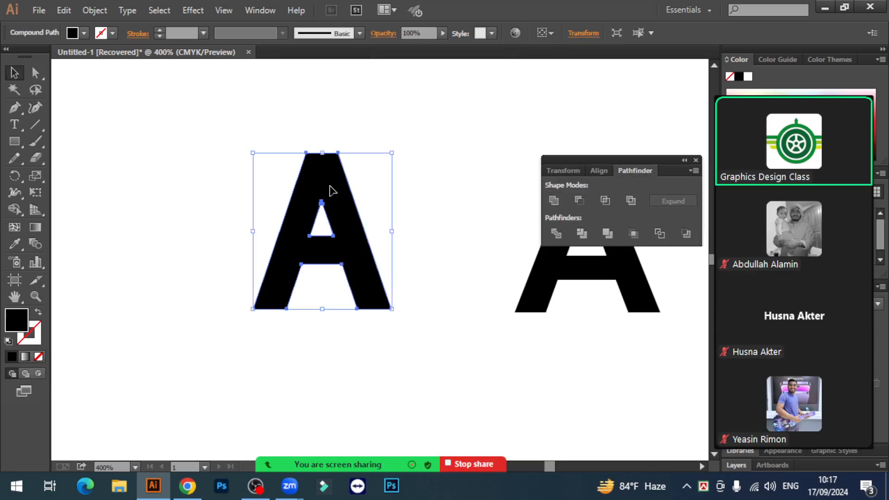
Place the Pathfinder panel clear of both letters and reposition the merged A slightly to the right beside the Arial A.
{"action": "left_click_drag", "start_coordinate": [636, 160], "coordinate": [196, 360]}
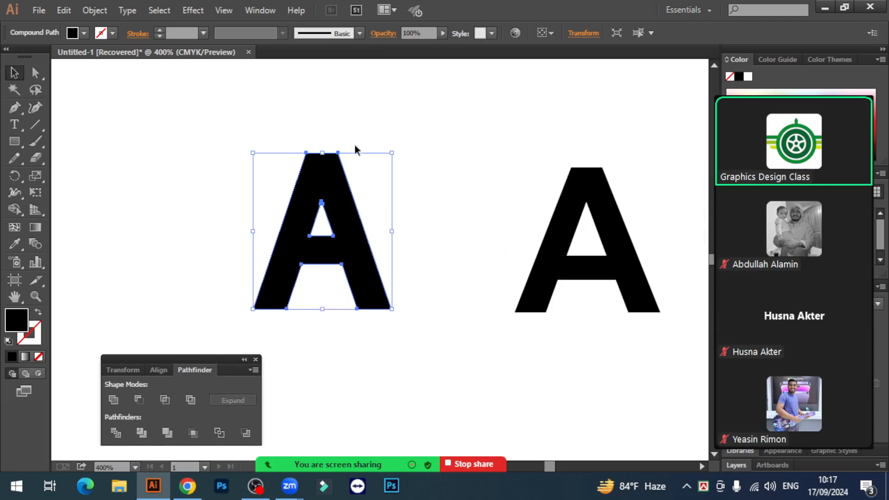
{"action": "left_click_drag", "start_coordinate": [336, 165], "coordinate": [366, 135]}
{"action": "left_click", "coordinate": [453, 187]}
{"action": "left_click", "coordinate": [362, 154]}
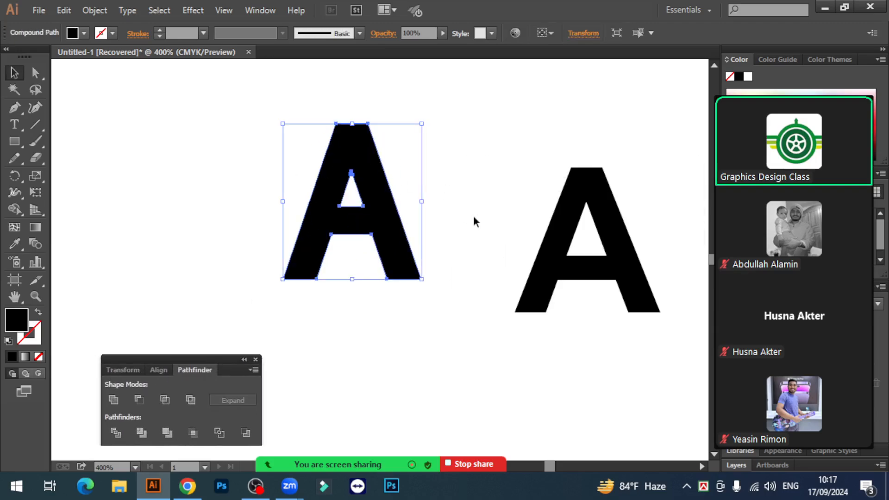
{"action": "left_click", "coordinate": [473, 217]}
{"action": "left_click_drag", "start_coordinate": [377, 201], "coordinate": [358, 236]}
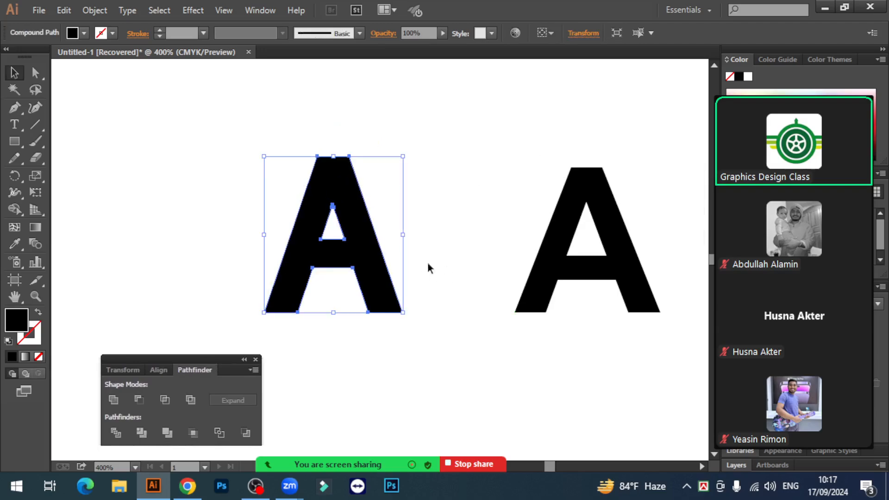
Stretch the merged A horizontally about its centre to make the letter wider.
{"action": "left_click", "coordinate": [427, 261]}
{"action": "left_click", "coordinate": [354, 234]}
{"action": "left_click", "coordinate": [462, 276]}
{"action": "left_click", "coordinate": [380, 254]}
{"action": "left_click_drag", "start_coordinate": [404, 235], "coordinate": [424, 234]}
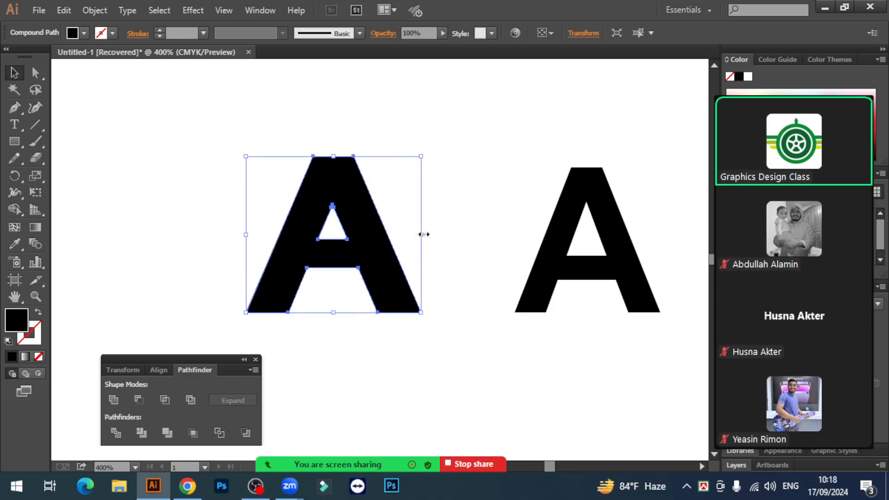
{"action": "left_click", "coordinate": [444, 326]}
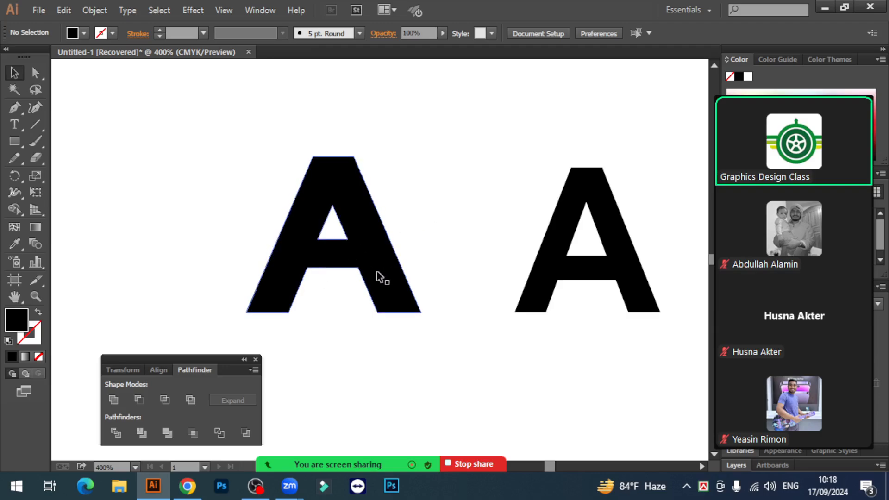
{"action": "left_click", "coordinate": [413, 307]}
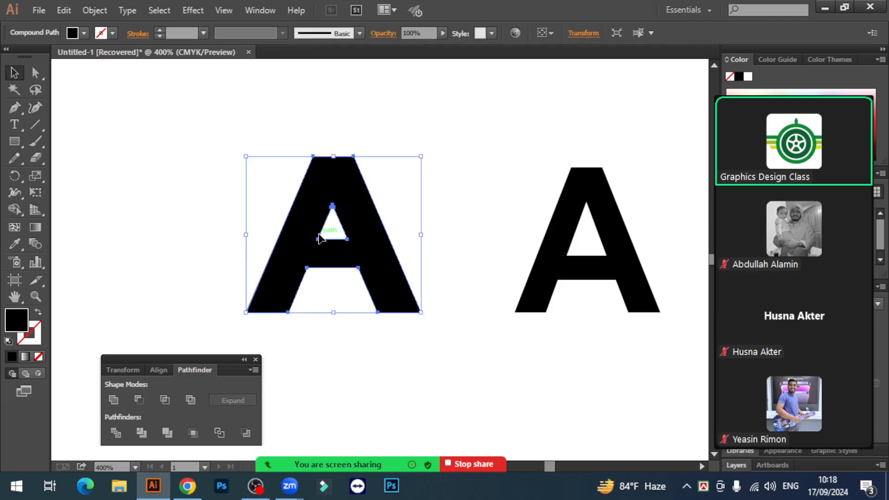
{"action": "left_click", "coordinate": [496, 274]}
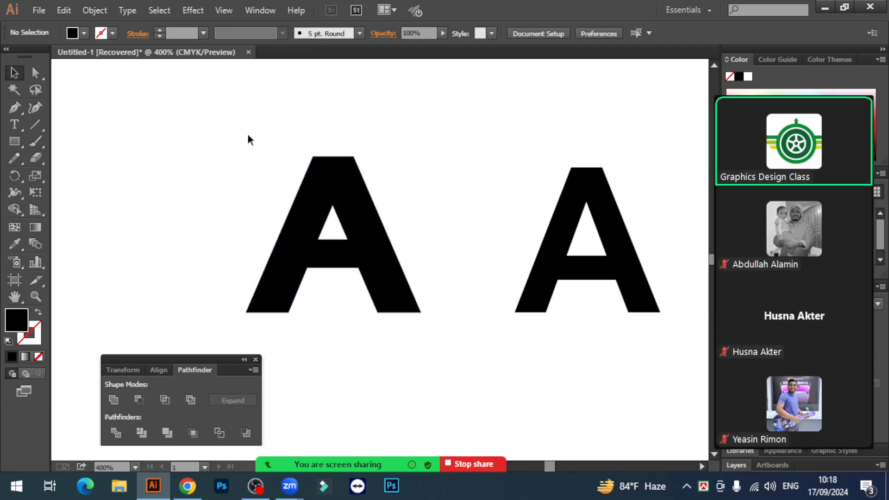
Move the bold Arial A slightly up and closer to the merged A.
{"action": "left_click_drag", "start_coordinate": [248, 135], "coordinate": [447, 323]}
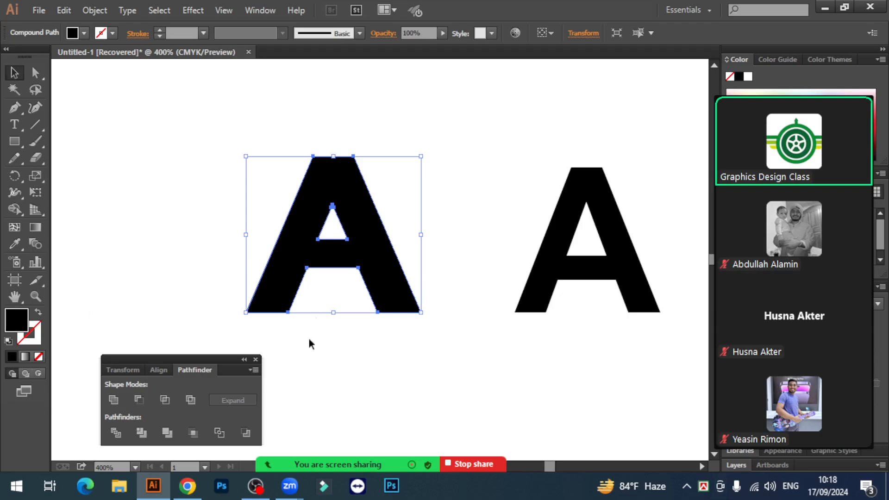
{"action": "left_click", "coordinate": [462, 245]}
{"action": "left_click", "coordinate": [368, 233]}
{"action": "mouse_move", "coordinate": [561, 228]}
{"action": "left_mouse_down"}
{"action": "mouse_move", "coordinate": [615, 322]}
{"action": "mouse_move", "coordinate": [626, 312]}
{"action": "mouse_move", "coordinate": [549, 222]}
{"action": "left_mouse_up"}
{"action": "left_click", "coordinate": [329, 177]}
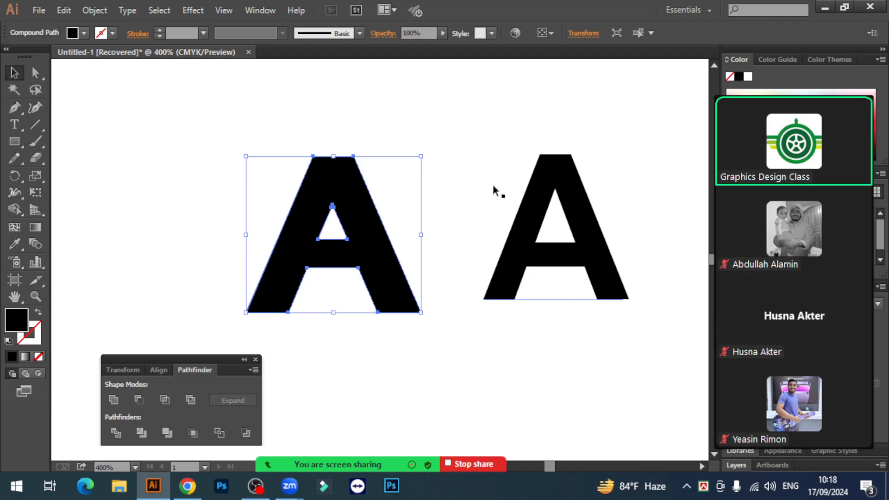
Narrow the merged A slightly about its centre and shift it a little up and to the left.
{"action": "left_click", "coordinate": [448, 213]}
{"action": "left_click", "coordinate": [355, 205]}
{"action": "left_click_drag", "start_coordinate": [421, 236], "coordinate": [413, 234]}
{"action": "left_click", "coordinate": [447, 248]}
{"action": "left_click", "coordinate": [303, 183]}
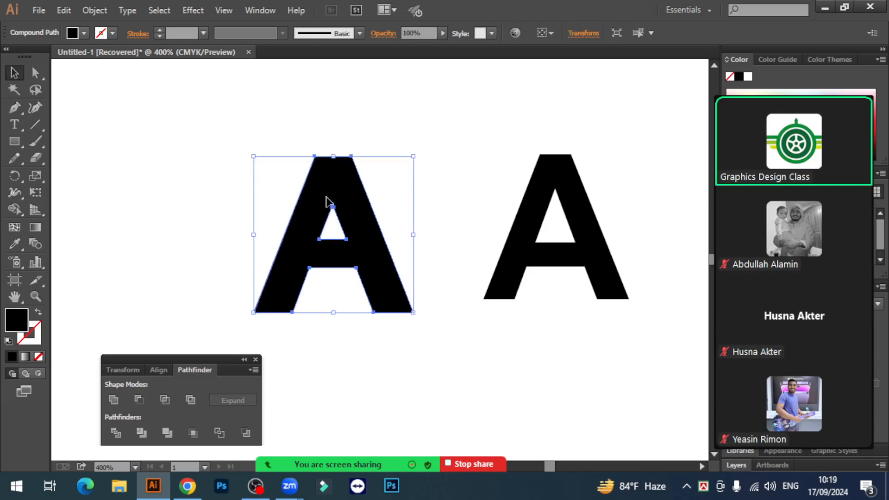
{"action": "left_click_drag", "start_coordinate": [333, 190], "coordinate": [312, 183]}
{"action": "left_click", "coordinate": [459, 217]}
{"action": "left_click_drag", "start_coordinate": [232, 127], "coordinate": [382, 301]}
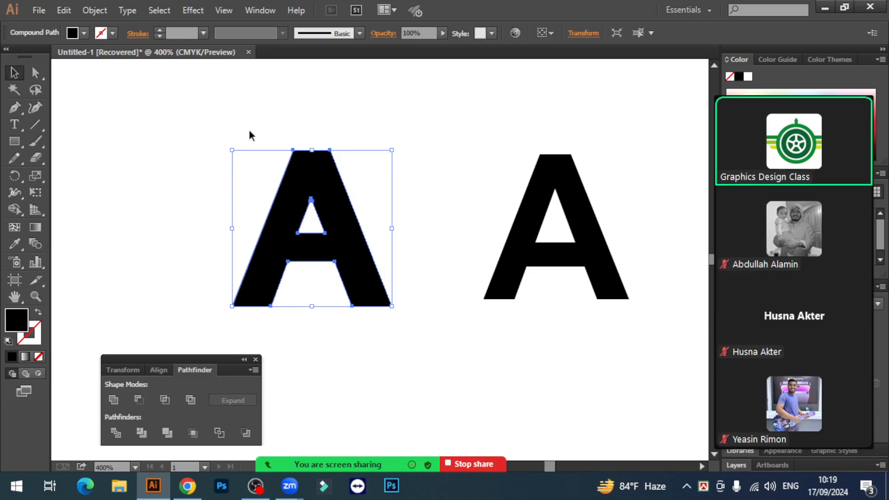
{"action": "left_click_drag", "start_coordinate": [248, 109], "coordinate": [375, 244]}
{"action": "left_click", "coordinate": [277, 113]}
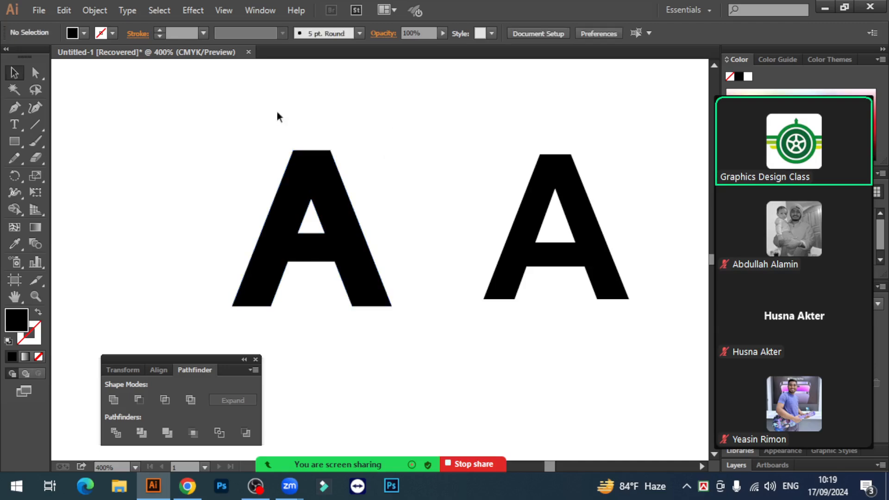
{"action": "left_click_drag", "start_coordinate": [269, 105], "coordinate": [401, 220]}
{"action": "left_click", "coordinate": [420, 178]}
{"action": "left_click_drag", "start_coordinate": [249, 91], "coordinate": [410, 225]}
{"action": "left_click", "coordinate": [404, 195]}
{"action": "left_click_drag", "start_coordinate": [255, 113], "coordinate": [343, 239]}
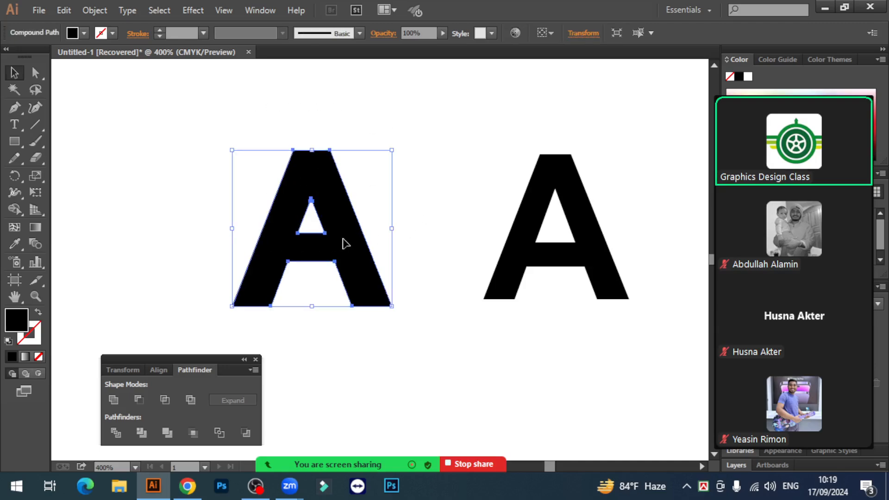
{"action": "left_click", "coordinate": [415, 236]}
{"action": "left_click", "coordinate": [345, 250]}
{"action": "left_click", "coordinate": [316, 226]}
{"action": "left_click", "coordinate": [332, 237]}
{"action": "left_click", "coordinate": [412, 377]}
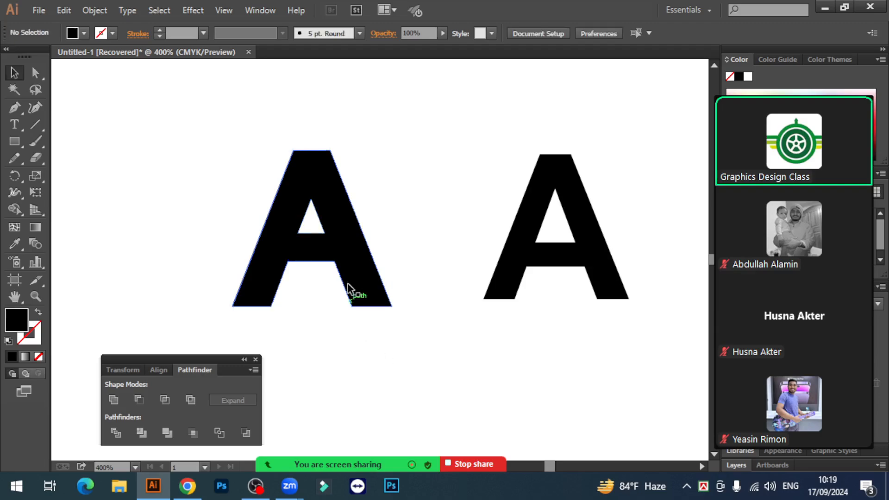
{"action": "left_click", "coordinate": [351, 286]}
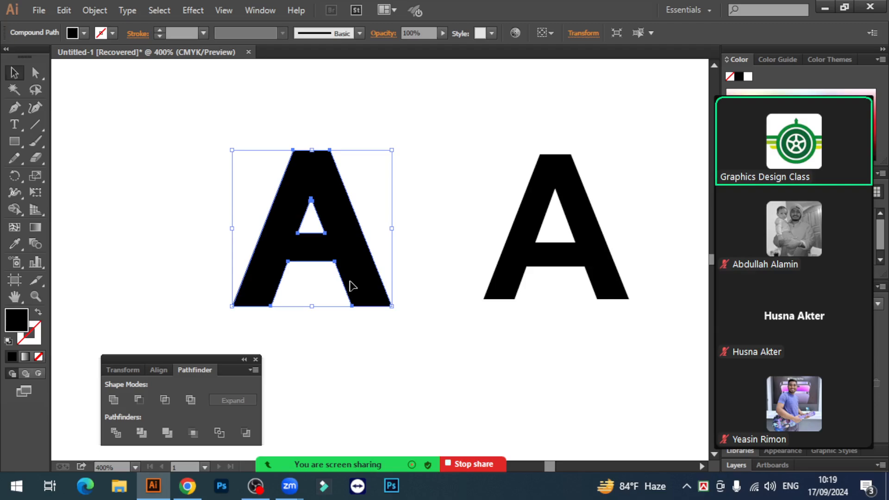
{"action": "left_click", "coordinate": [412, 223]}
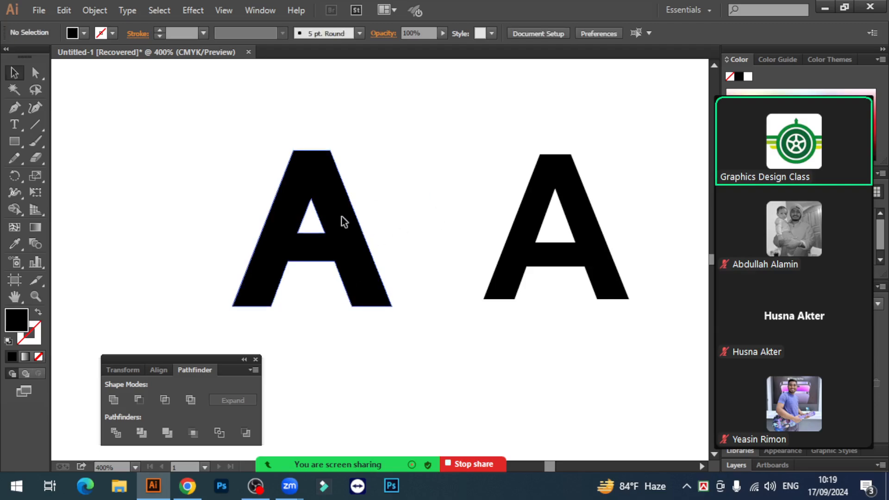
{"action": "left_click", "coordinate": [342, 219]}
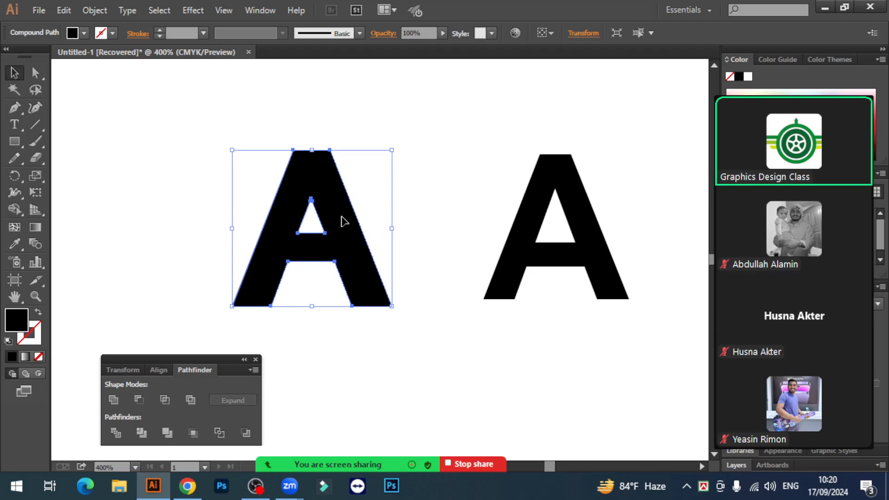
{"action": "left_click", "coordinate": [435, 275]}
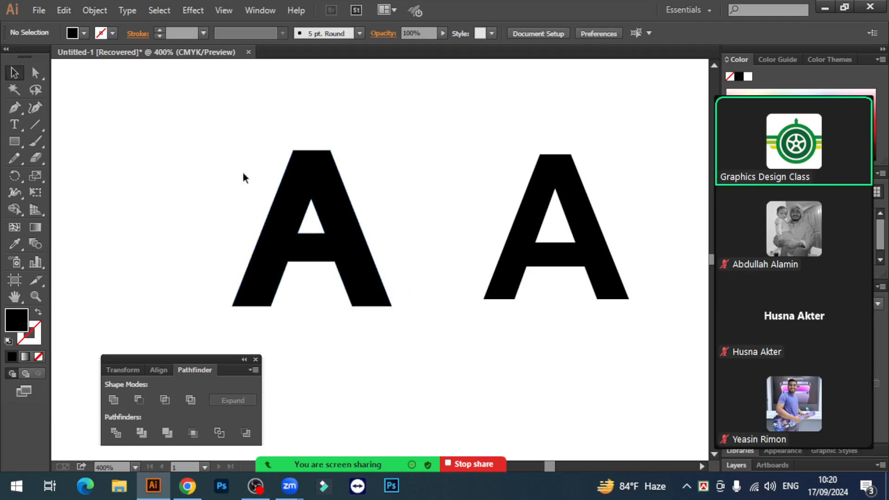
{"action": "left_click_drag", "start_coordinate": [221, 144], "coordinate": [403, 307]}
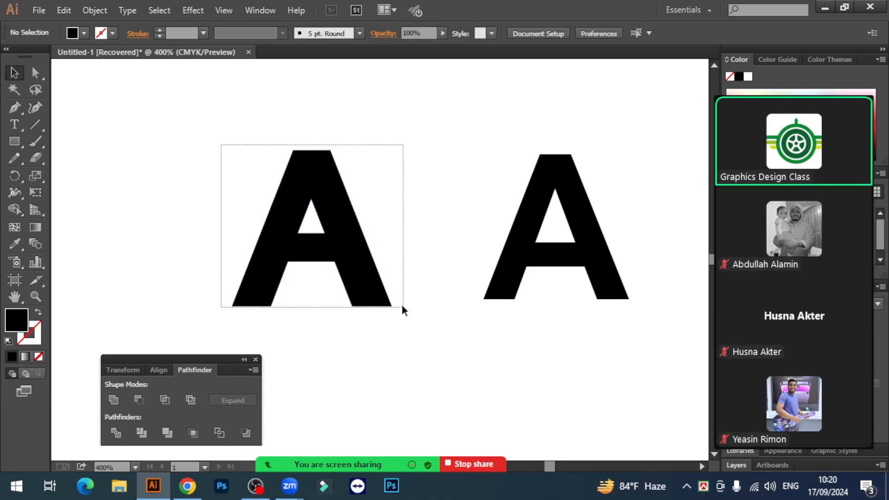
{"action": "left_click_drag", "start_coordinate": [402, 308], "coordinate": [401, 308]}
{"action": "left_click", "coordinate": [415, 325]}
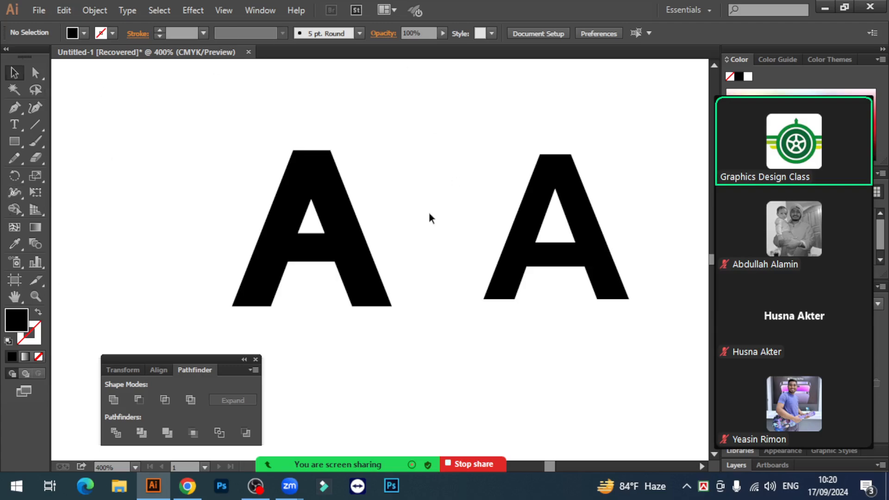
{"action": "left_click", "coordinate": [321, 212]}
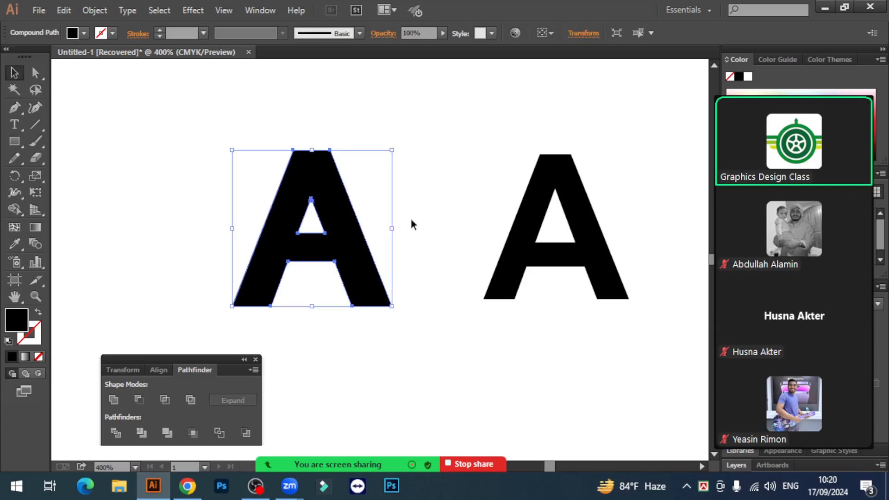
{"action": "left_click", "coordinate": [426, 244]}
{"action": "left_click", "coordinate": [360, 250]}
{"action": "left_click", "coordinate": [421, 246]}
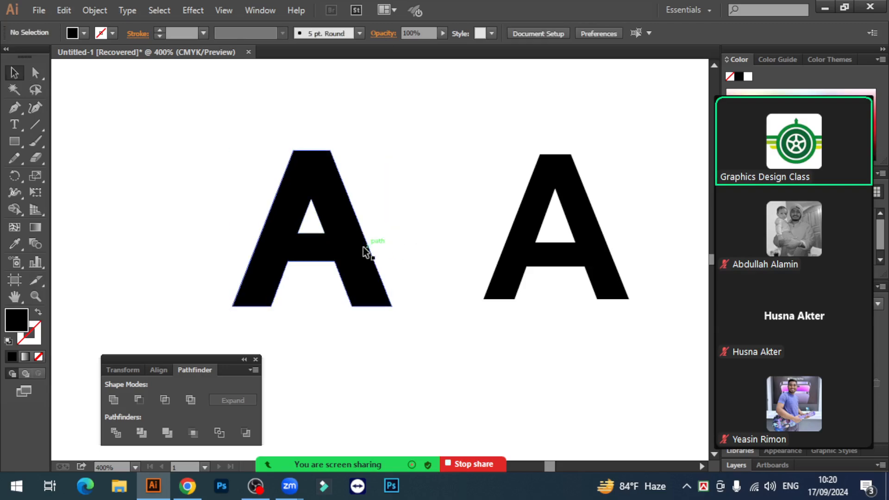
{"action": "left_click", "coordinate": [317, 250]}
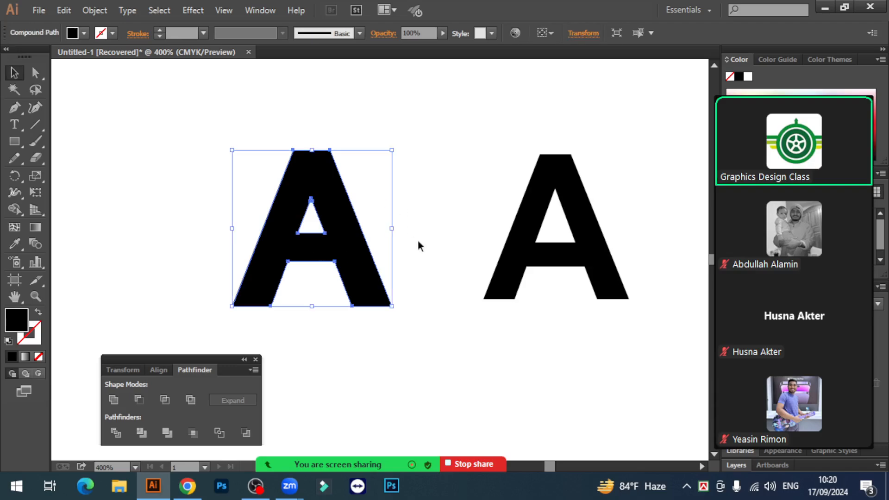
{"action": "left_click", "coordinate": [419, 241]}
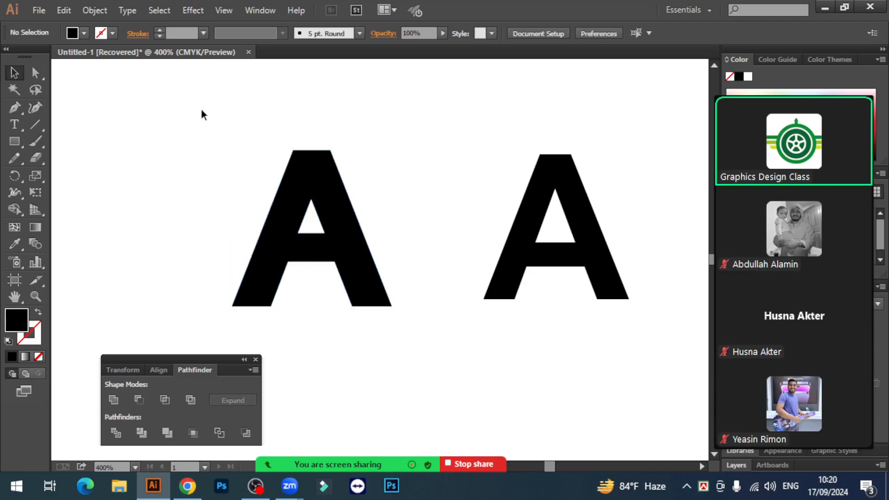
Move the merged A further left, away from the Arial A.
{"action": "left_click_drag", "start_coordinate": [201, 108], "coordinate": [417, 310]}
{"action": "left_click_drag", "start_coordinate": [347, 242], "coordinate": [319, 246]}
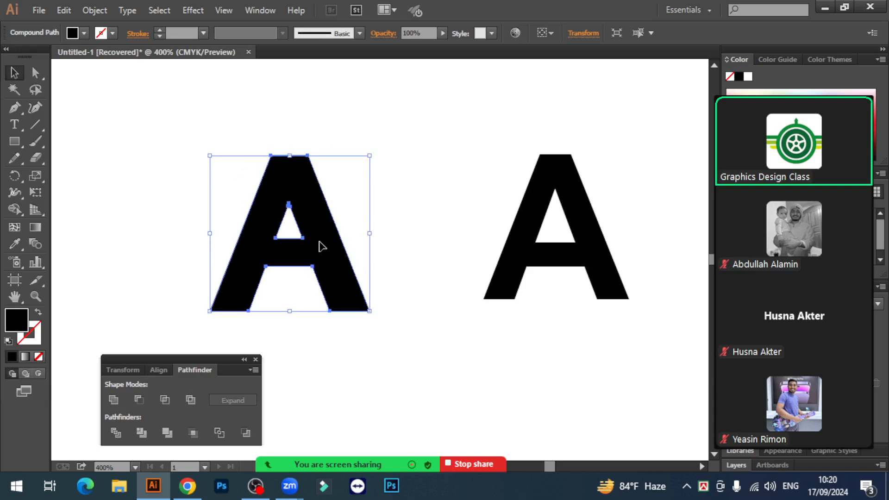
{"action": "left_click_drag", "start_coordinate": [398, 294], "coordinate": [280, 203]}
{"action": "left_click", "coordinate": [390, 231]}
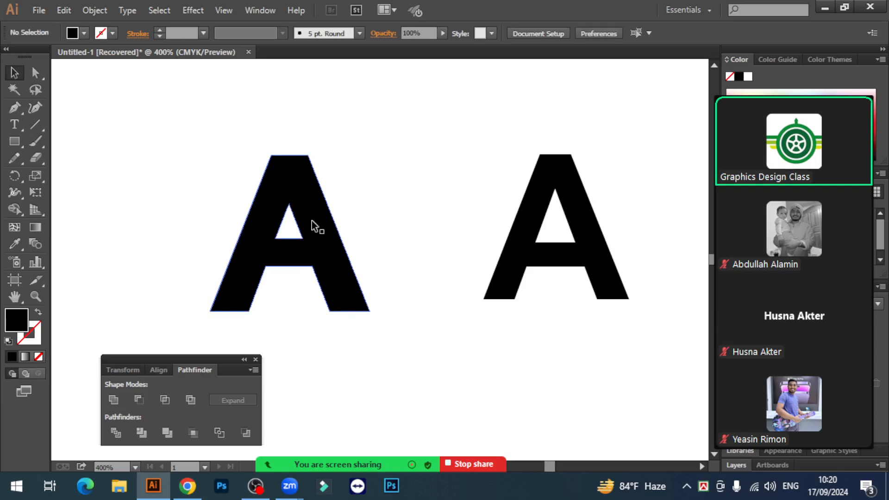
Delete the thickened, merged A so that only the bold Arial A stays on the artboard.
{"action": "left_click", "coordinate": [317, 224]}
{"action": "left_click", "coordinate": [399, 235]}
{"action": "left_click", "coordinate": [323, 238]}
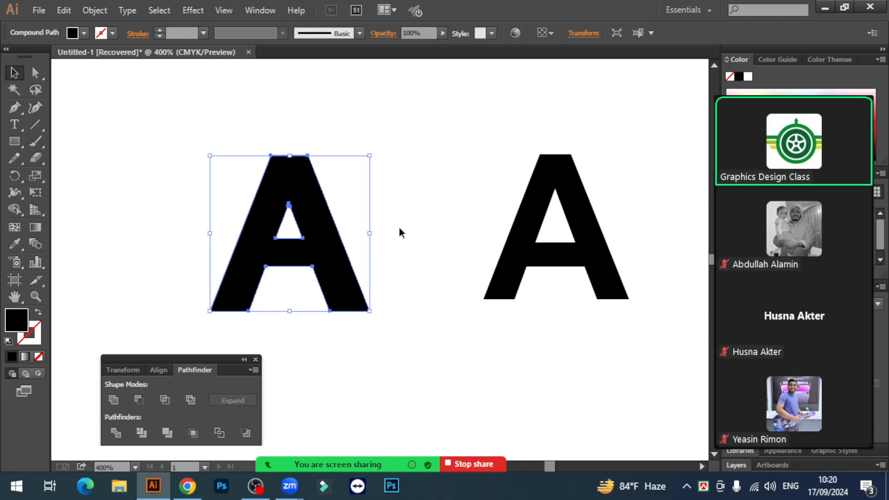
{"action": "left_click", "coordinate": [424, 250]}
{"action": "left_click_drag", "start_coordinate": [377, 246], "coordinate": [193, 148]}
{"action": "key", "text": "Delete"}
Move the bold Arial A left into the emptied middle of the canvas and slightly upward.
{"action": "left_click_drag", "start_coordinate": [526, 246], "coordinate": [397, 252]}
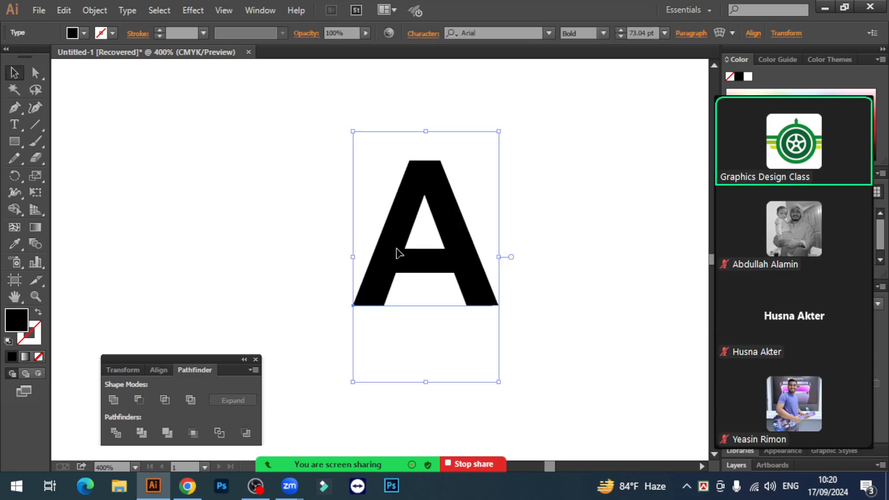
{"action": "left_click", "coordinate": [557, 253]}
{"action": "left_click", "coordinate": [410, 167]}
{"action": "left_click_drag", "start_coordinate": [432, 189], "coordinate": [420, 165]}
Convert the bold Arial A to outlines and move it slightly down on the artboard.
{"action": "right_click", "coordinate": [421, 163]}
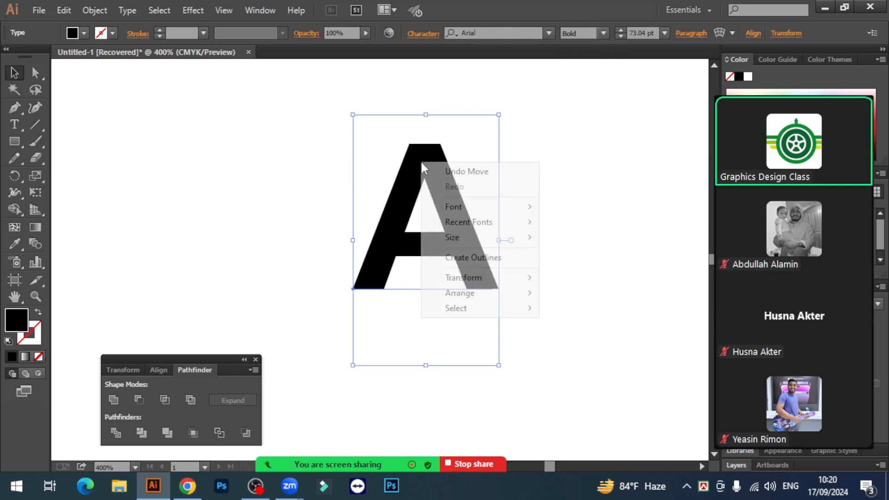
{"action": "left_click", "coordinate": [486, 263]}
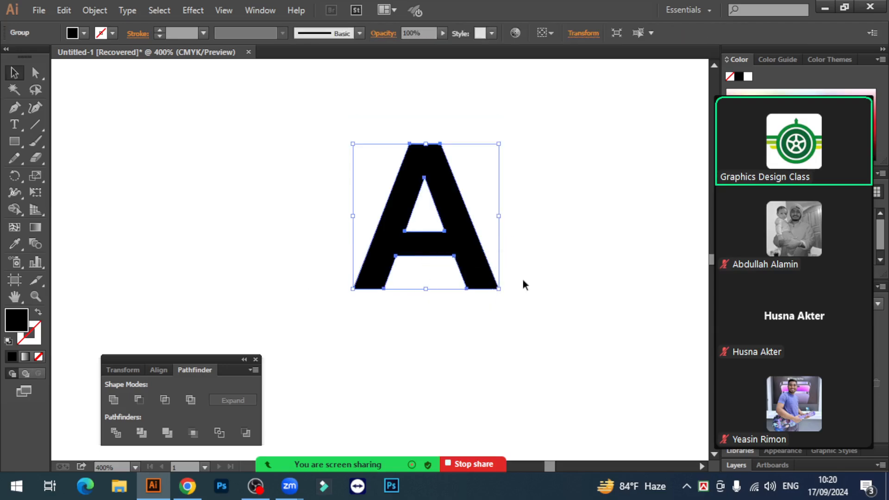
{"action": "left_click", "coordinate": [529, 272]}
{"action": "left_click", "coordinate": [435, 248]}
{"action": "left_click", "coordinate": [557, 241]}
{"action": "left_click", "coordinate": [443, 183]}
{"action": "left_click_drag", "start_coordinate": [443, 183], "coordinate": [448, 213]}
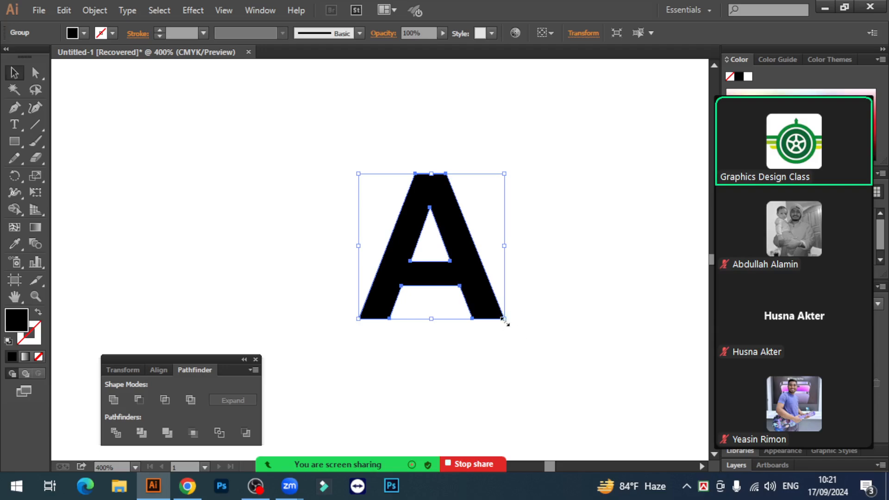
Try squashing and narrowing the outlined A with non-proportional resizing, and undo these distortions.
{"action": "left_click_drag", "start_coordinate": [503, 319], "coordinate": [482, 270]}
{"action": "left_click", "coordinate": [536, 332]}
{"action": "left_click", "coordinate": [512, 330]}
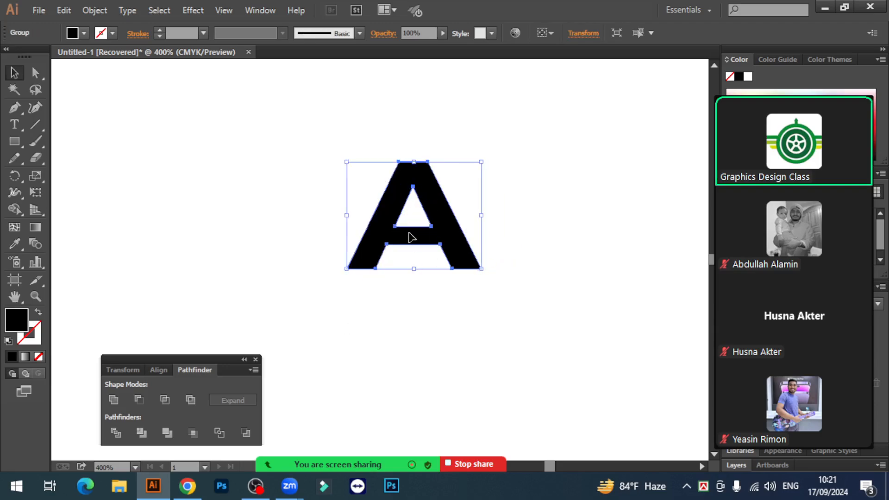
{"action": "left_click_drag", "start_coordinate": [481, 269], "coordinate": [438, 296]}
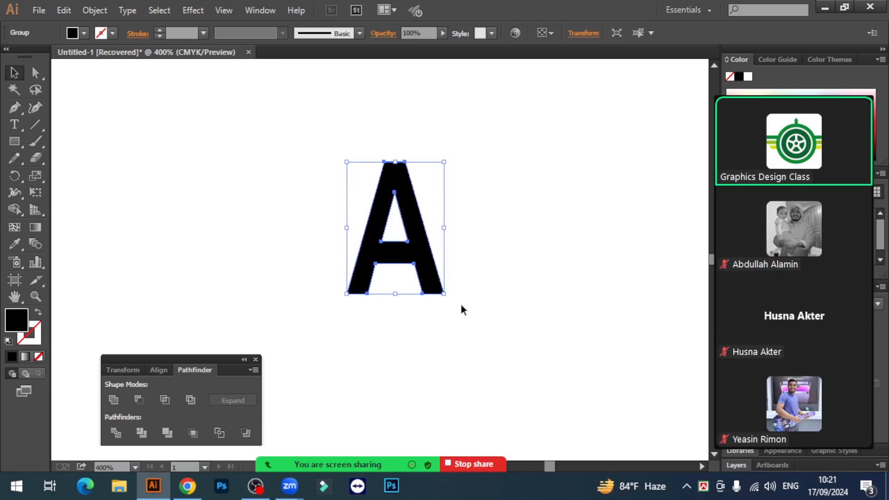
{"action": "key", "text": "a"}
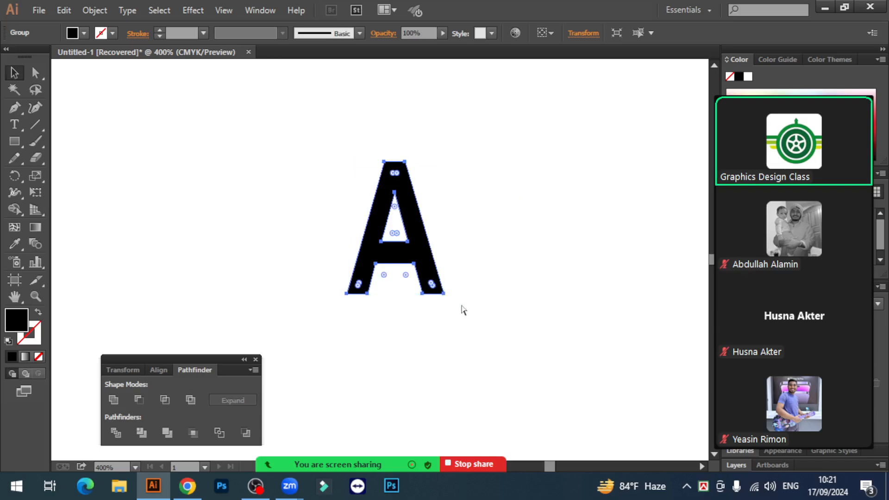
{"action": "key", "text": "ctrl+z"}
{"action": "key", "text": "ctrl+z"}
{"action": "key", "text": "v"}
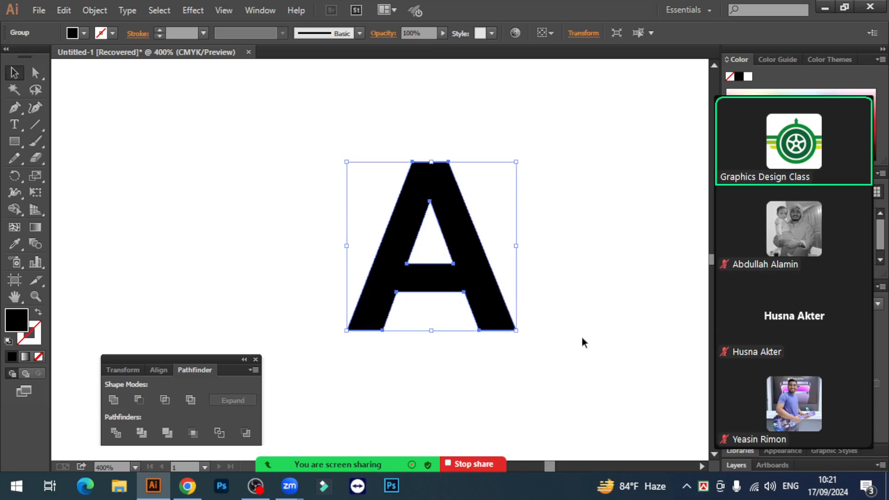
Enlarge the outlined A about its centre while keeping its proportions, and deselect it.
{"action": "left_click", "coordinate": [581, 336]}
{"action": "left_click", "coordinate": [474, 265]}
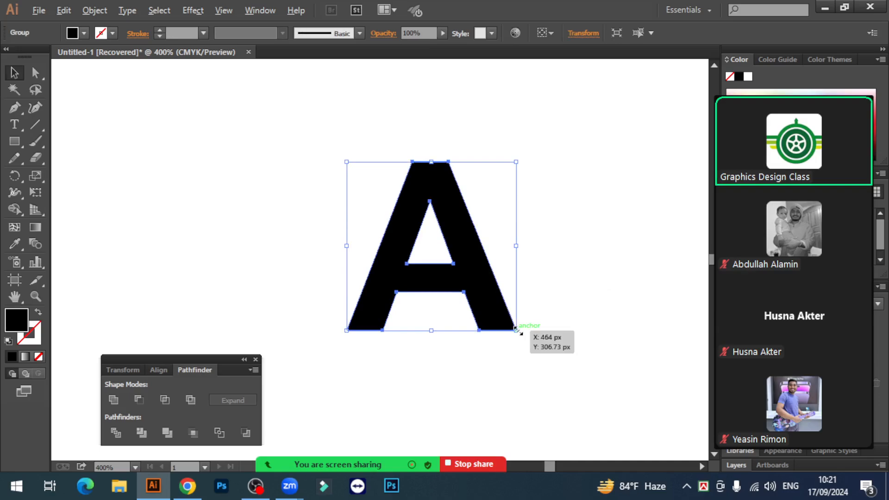
{"action": "left_click_drag", "start_coordinate": [516, 329], "coordinate": [534, 376]}
{"action": "left_click", "coordinate": [604, 332]}
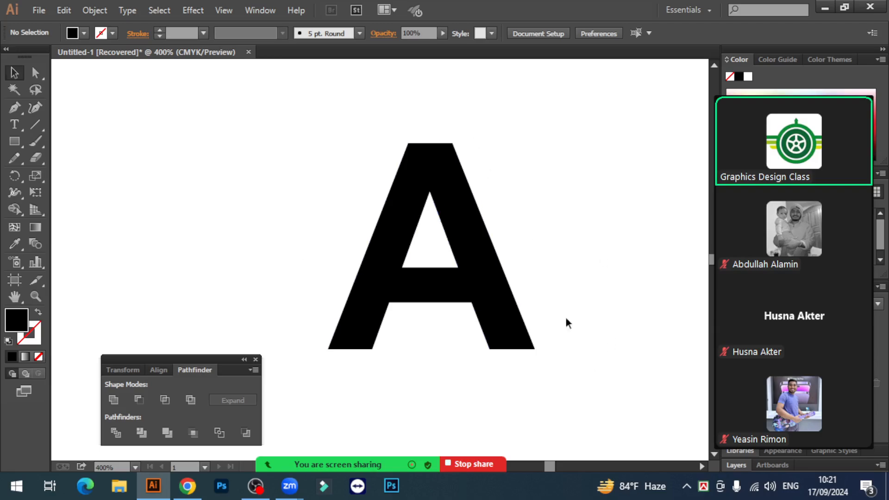
Close the floating Pathfinder panel and move the enlarged A slightly left.
{"action": "left_click", "coordinate": [255, 359]}
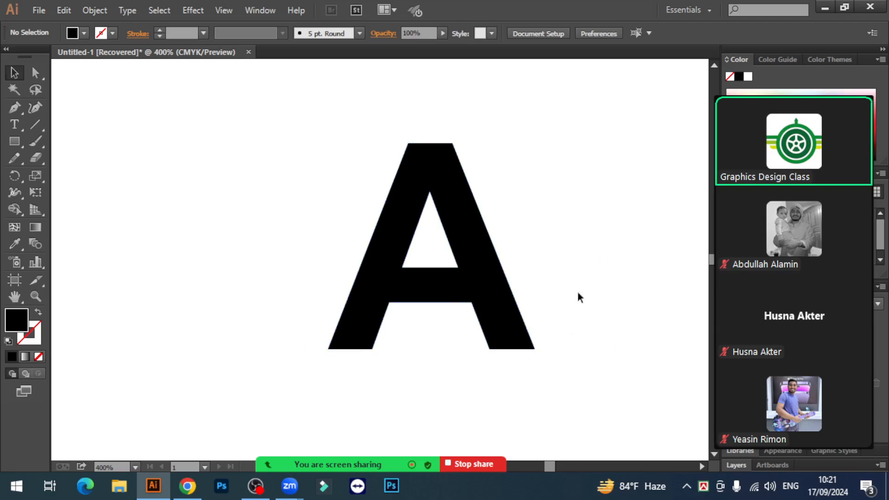
{"action": "left_click", "coordinate": [474, 230]}
{"action": "left_click_drag", "start_coordinate": [483, 274], "coordinate": [469, 274]}
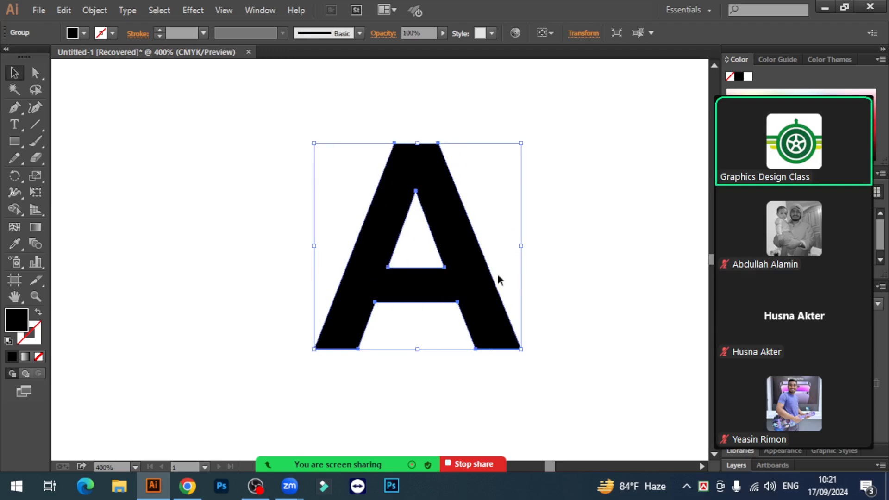
{"action": "left_click", "coordinate": [562, 249]}
{"action": "left_click", "coordinate": [441, 218]}
{"action": "scroll", "coordinate": [576, 251], "scroll_direction": "down", "scroll_amount": 1}
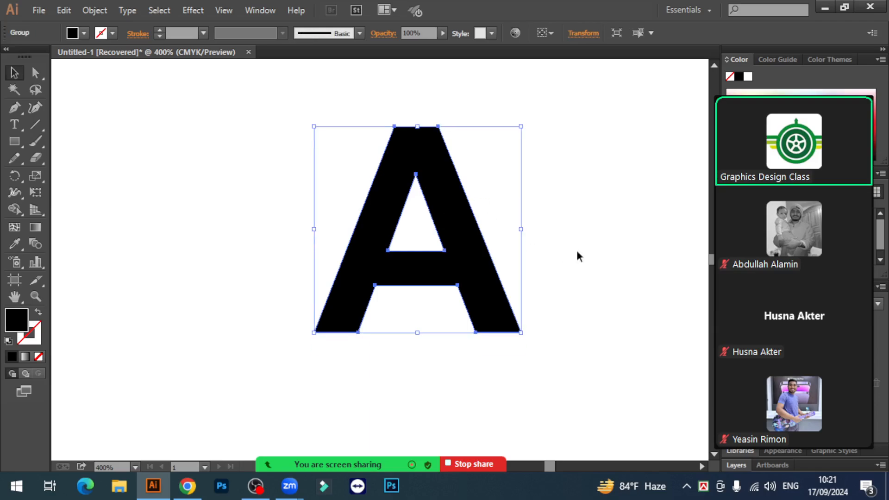
{"action": "left_click", "coordinate": [588, 242]}
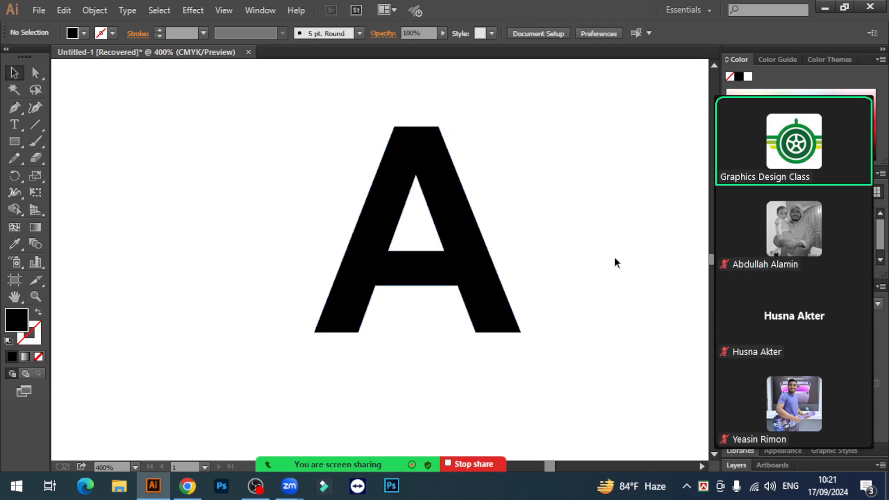
With the Line Segment tool, draw a horizontal line centred on the A's counter and passing both legs, and delete it.
{"action": "left_click", "coordinate": [33, 123]}
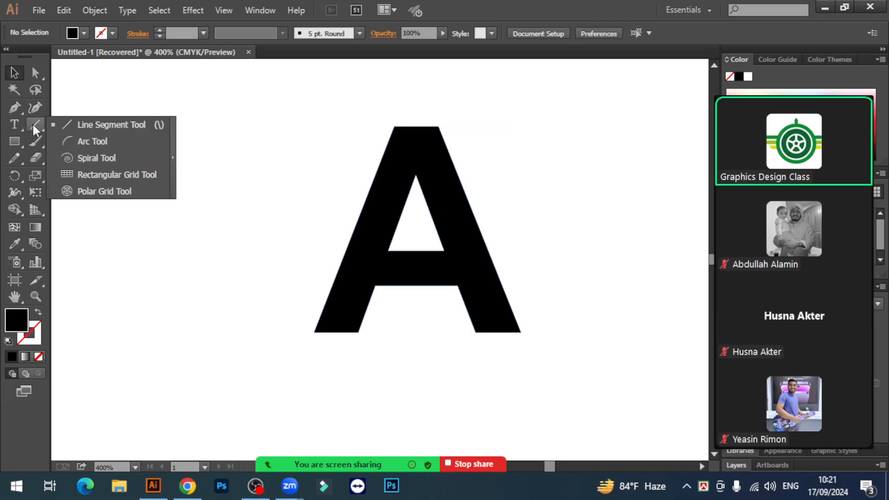
{"action": "left_click", "coordinate": [109, 122]}
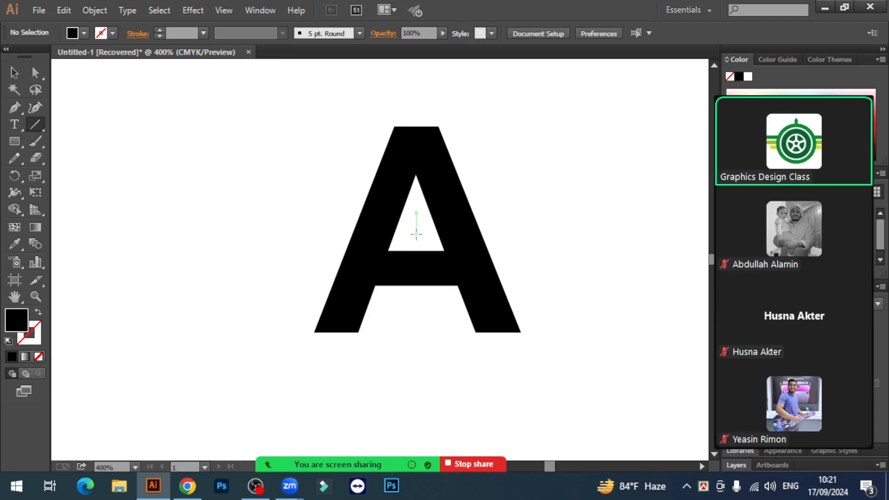
{"action": "left_click_drag", "start_coordinate": [416, 234], "coordinate": [416, 235]}
{"action": "left_click_drag", "start_coordinate": [416, 235], "coordinate": [547, 233]}
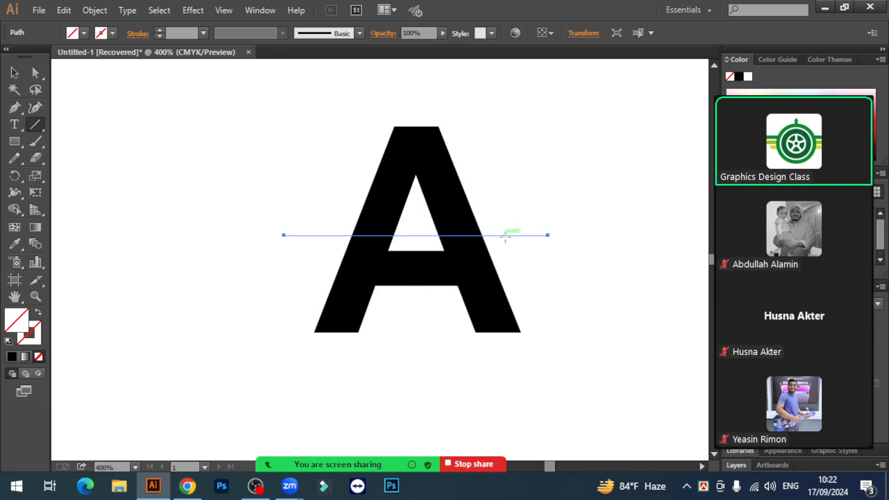
{"action": "left_click", "coordinate": [309, 236], "text": "ctrl"}
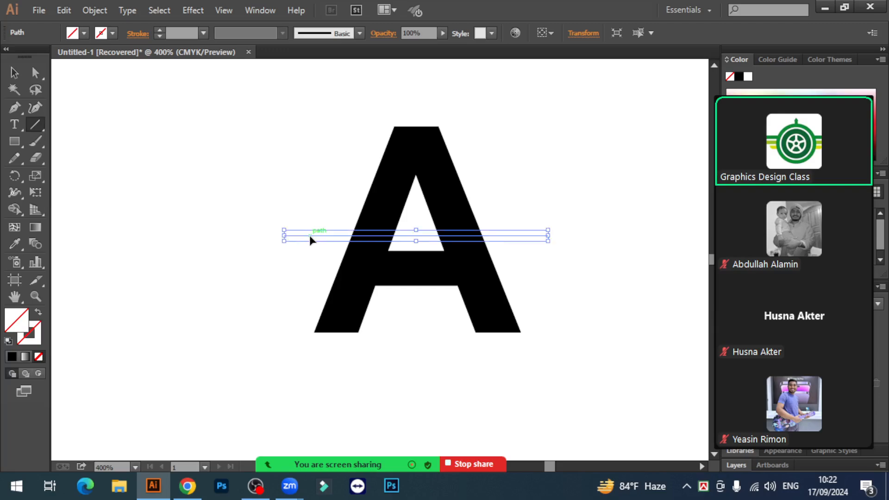
{"action": "key", "text": "Delete"}
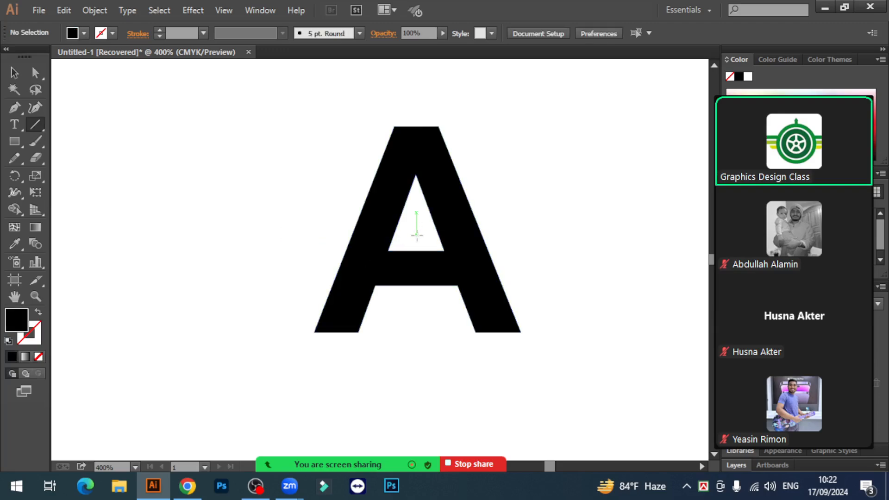
Try a slightly slanted line centred on the A's counter, undo it, and draw a horizontal line from the counter's centre rightward only.
{"action": "left_click_drag", "start_coordinate": [416, 229], "coordinate": [582, 226]}
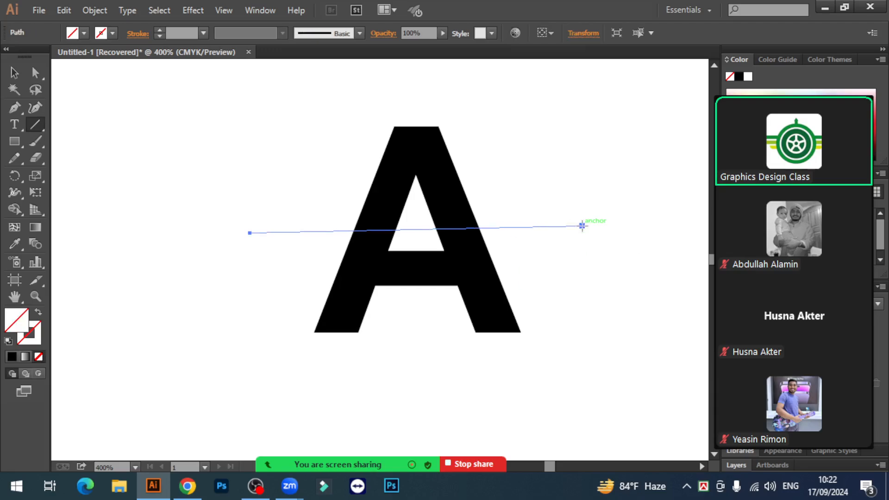
{"action": "key", "text": "ctrl+z"}
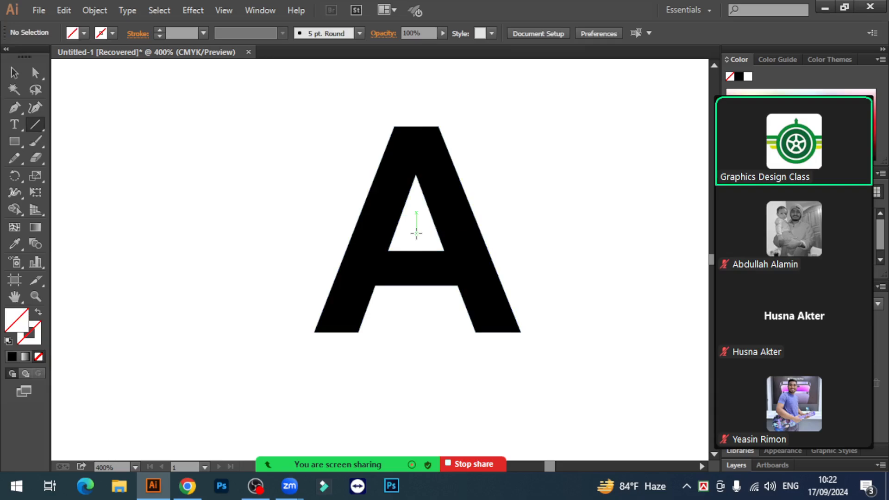
{"action": "left_click_drag", "start_coordinate": [416, 233], "coordinate": [677, 233]}
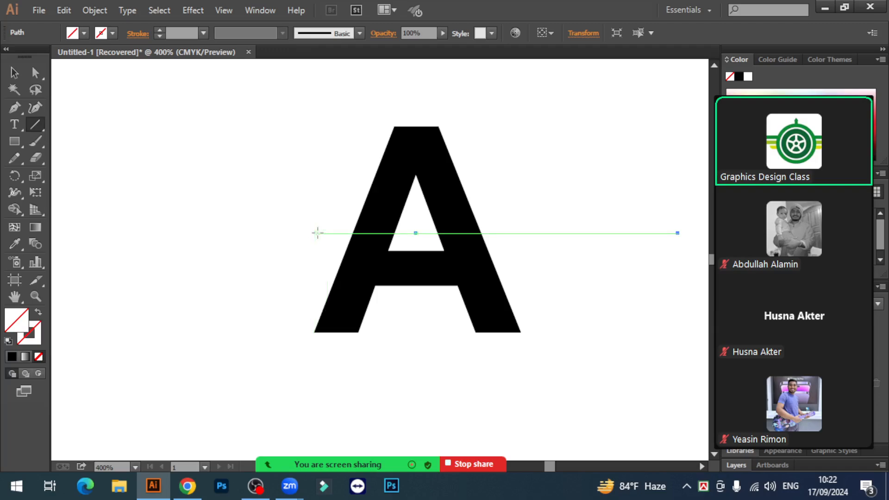
{"action": "left_click", "coordinate": [14, 72]}
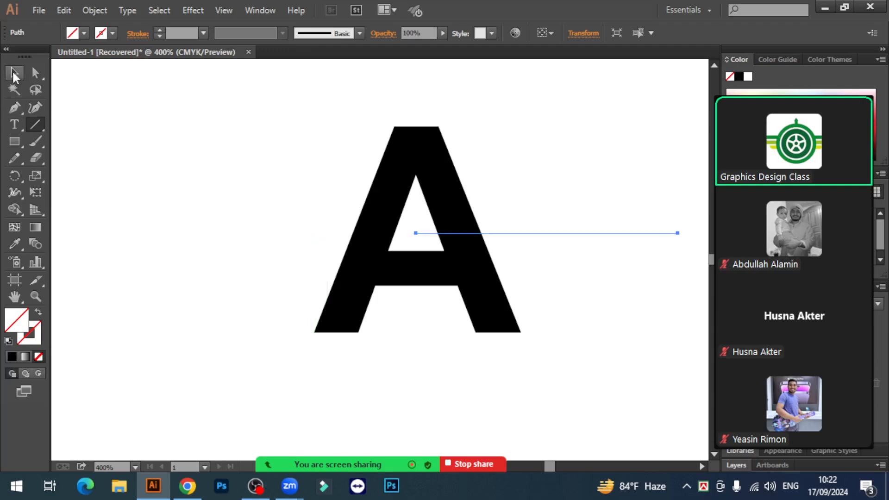
{"action": "left_click", "coordinate": [607, 214]}
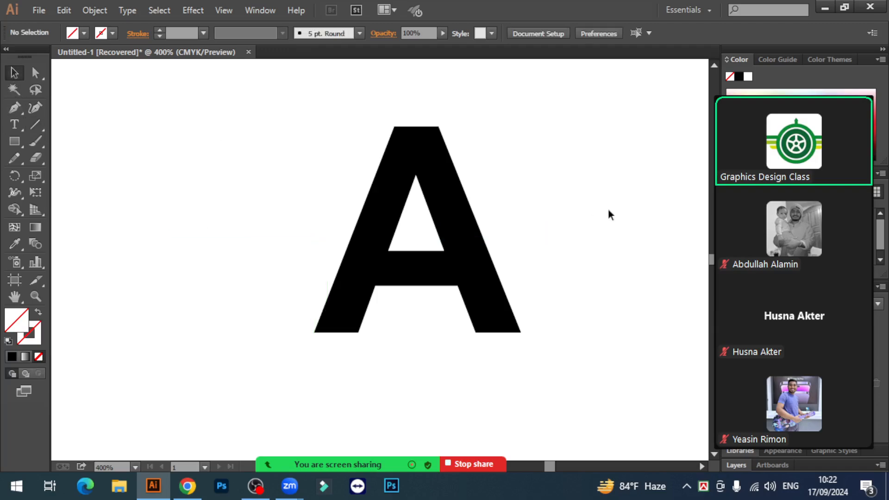
Draw a straight horizontal line outward from the centre of the A's counter, extending well past both sides of the letter.
{"action": "left_click", "coordinate": [35, 124]}
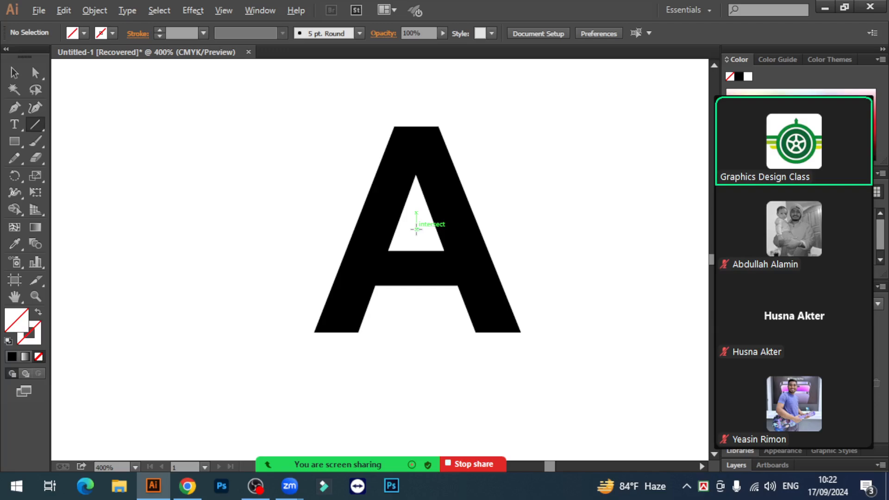
{"action": "mouse_move", "coordinate": [416, 229]}
{"action": "left_mouse_down"}
{"action": "mouse_move", "coordinate": [444, 229]}
{"action": "mouse_move", "coordinate": [536, 158]}
{"action": "mouse_move", "coordinate": [618, 153]}
{"action": "mouse_move", "coordinate": [611, 328]}
{"action": "mouse_move", "coordinate": [595, 291]}
{"action": "mouse_move", "coordinate": [611, 178]}
{"action": "mouse_move", "coordinate": [619, 256]}
{"action": "mouse_move", "coordinate": [626, 213]}
{"action": "mouse_move", "coordinate": [629, 250]}
{"action": "mouse_move", "coordinate": [625, 226]}
{"action": "mouse_move", "coordinate": [624, 243]}
{"action": "mouse_move", "coordinate": [622, 230]}
{"action": "mouse_move", "coordinate": [506, 229]}
{"action": "mouse_move", "coordinate": [626, 229]}
{"action": "mouse_move", "coordinate": [587, 230]}
{"action": "mouse_move", "coordinate": [624, 230]}
{"action": "mouse_move", "coordinate": [620, 246]}
{"action": "mouse_move", "coordinate": [544, 240]}
{"action": "mouse_move", "coordinate": [615, 227]}
{"action": "left_mouse_up"}
{"action": "key", "text": "alt+shift"}
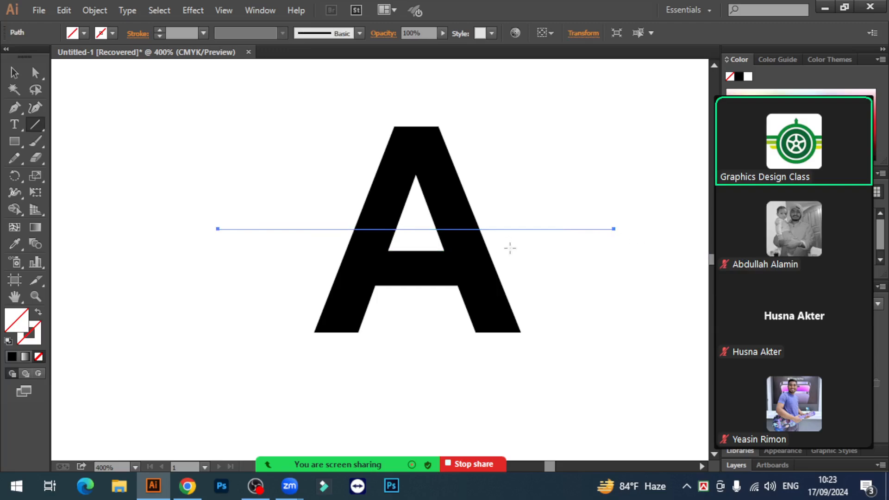
{"action": "key", "text": "v"}
{"action": "left_click", "coordinate": [578, 287]}
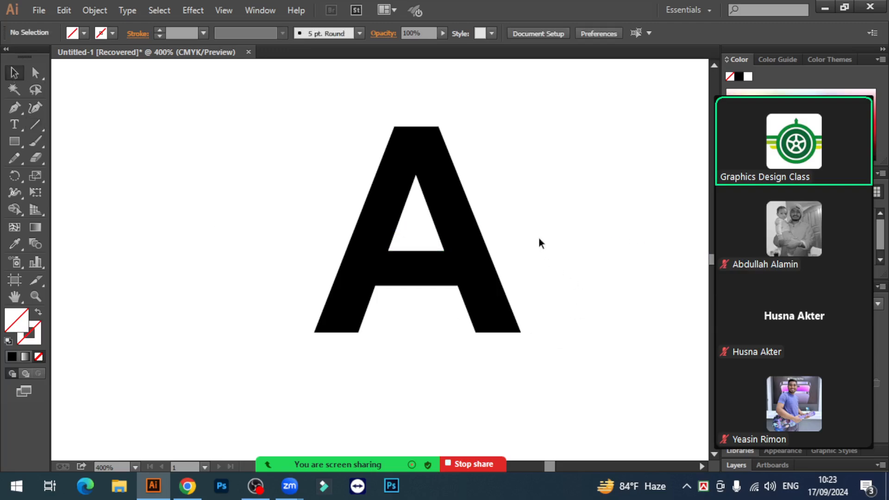
Give the horizontal line through the A a black stroke with a weight of 3 pt.
{"action": "left_click", "coordinate": [537, 230]}
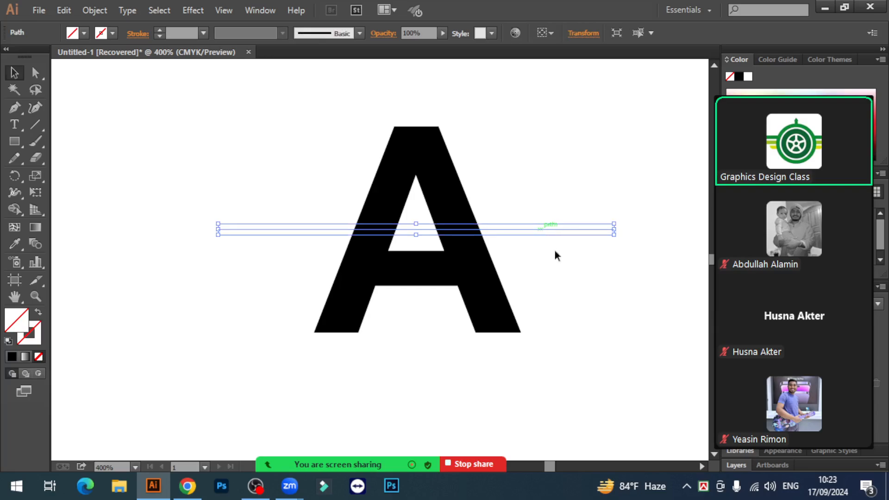
{"action": "left_click_drag", "start_coordinate": [554, 198], "coordinate": [557, 257]}
{"action": "left_click", "coordinate": [193, 313]}
{"action": "left_click_drag", "start_coordinate": [585, 199], "coordinate": [596, 274]}
{"action": "left_click", "coordinate": [32, 330]}
{"action": "left_click", "coordinate": [160, 30]}
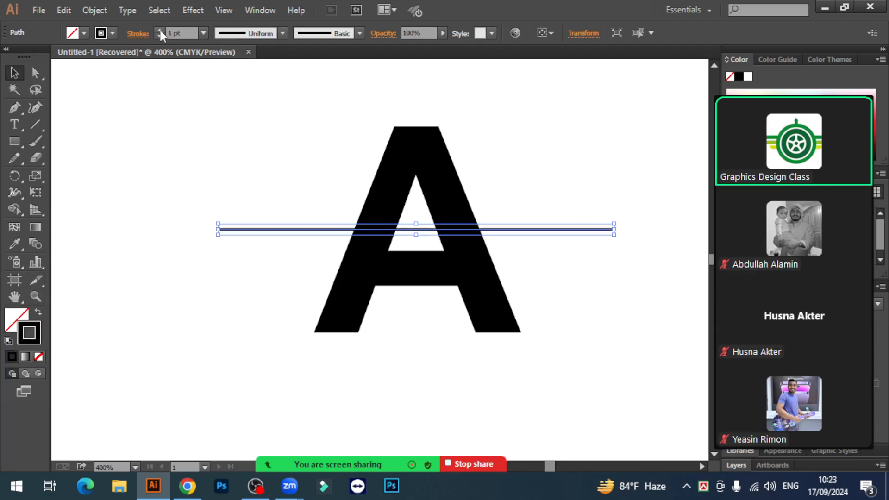
{"action": "left_click", "coordinate": [159, 30]}
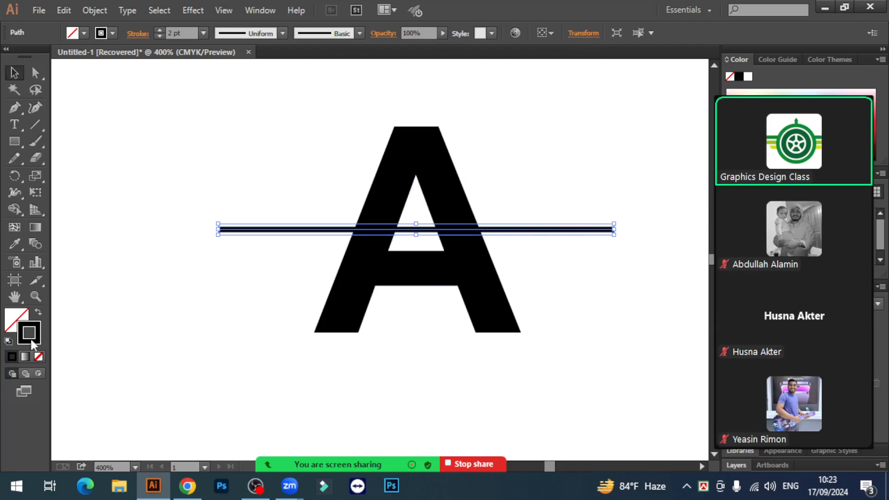
{"action": "left_click", "coordinate": [160, 31]}
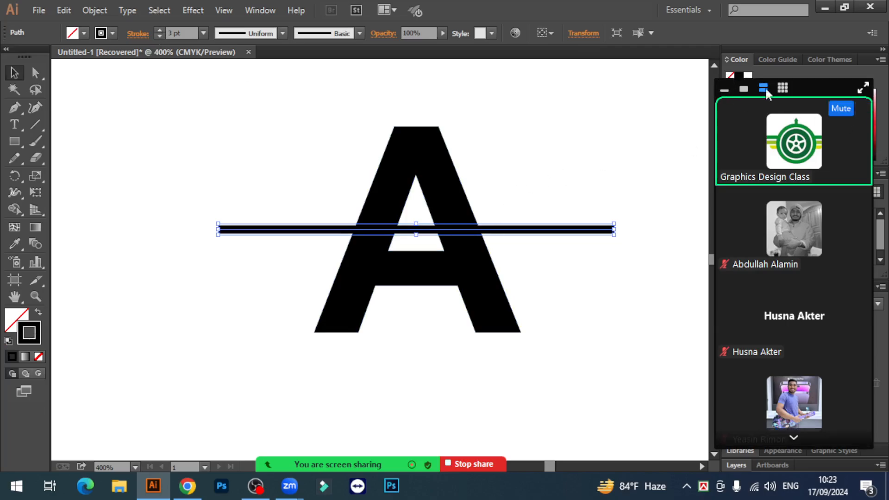
Move the meeting's video strip off the colour swatches and change the horizontal line's stroke to red.
{"action": "left_click_drag", "start_coordinate": [820, 84], "coordinate": [768, 238]}
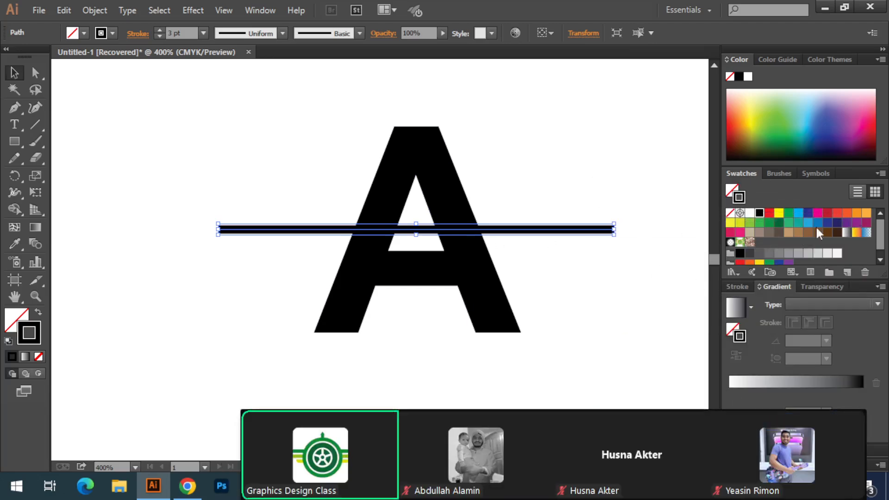
{"action": "left_click", "coordinate": [768, 212]}
{"action": "left_click", "coordinate": [626, 295]}
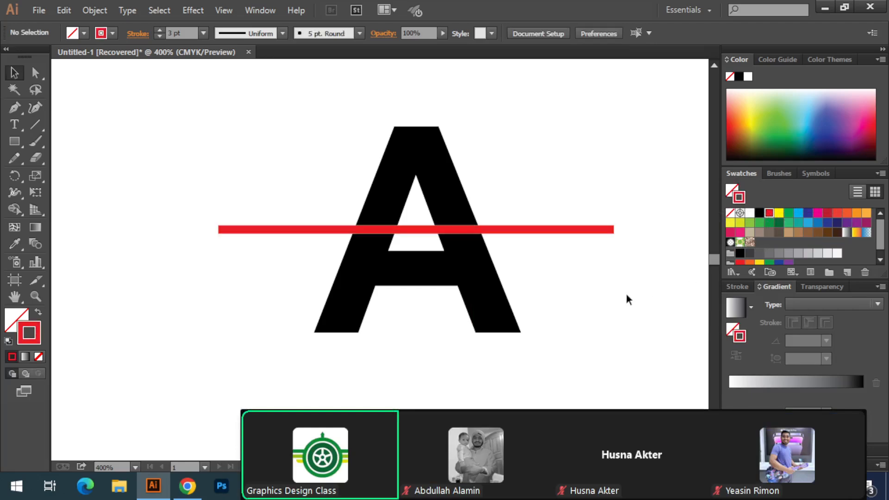
{"action": "left_click", "coordinate": [422, 145]}
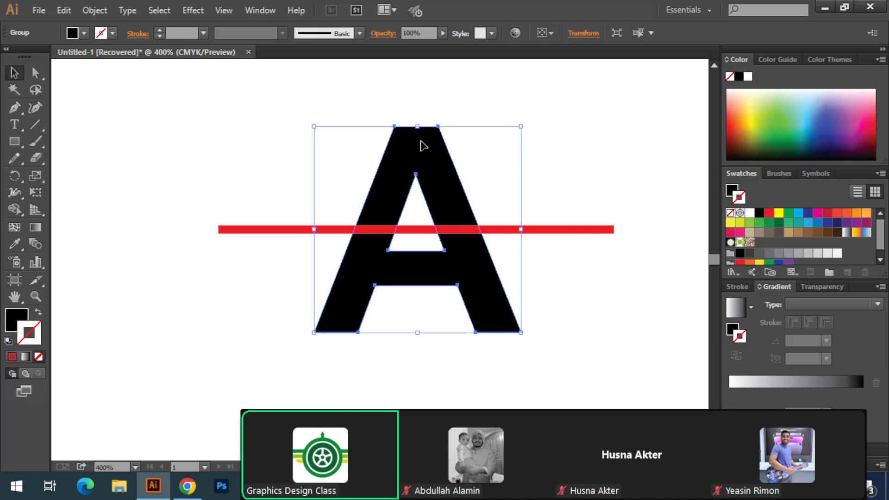
{"action": "left_click", "coordinate": [584, 262]}
{"action": "left_click", "coordinate": [577, 228]}
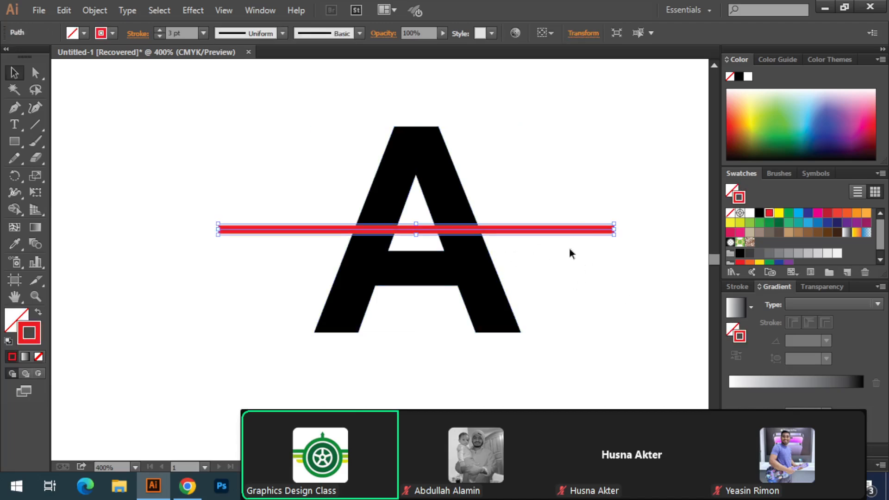
{"action": "left_click", "coordinate": [571, 273]}
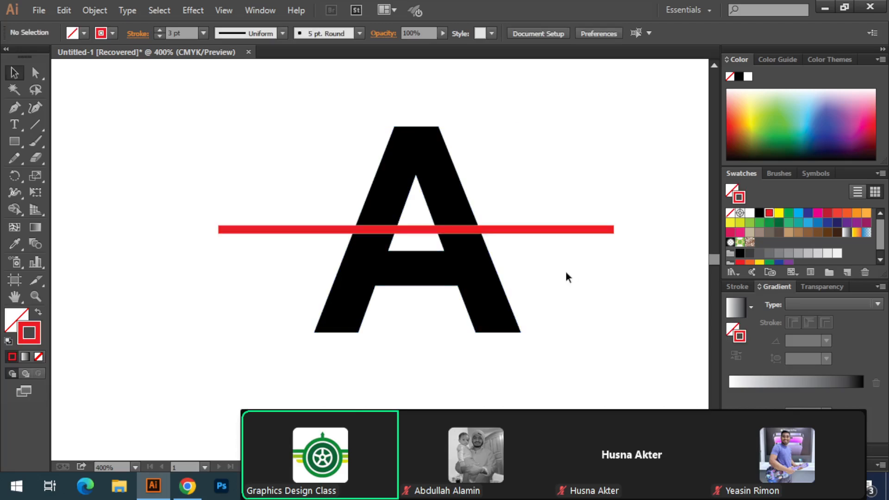
{"action": "left_click", "coordinate": [519, 230]}
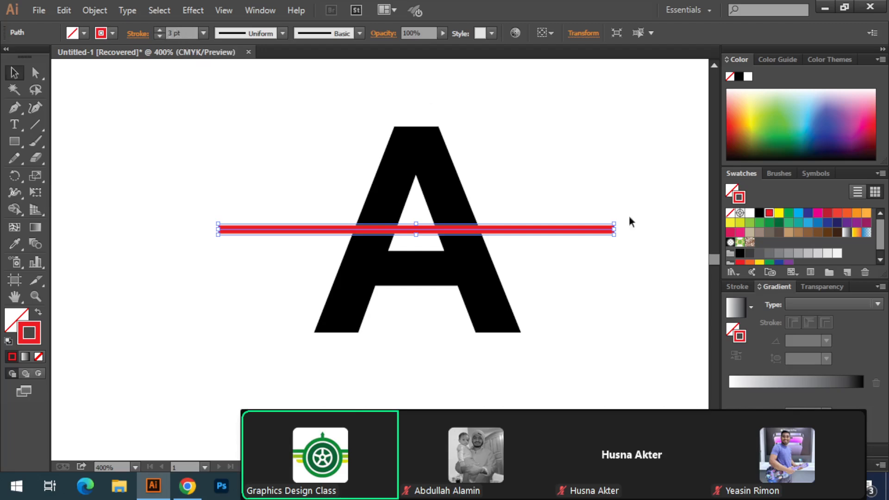
{"action": "left_click", "coordinate": [588, 221]}
{"action": "left_click", "coordinate": [537, 230]}
{"action": "left_click", "coordinate": [584, 246]}
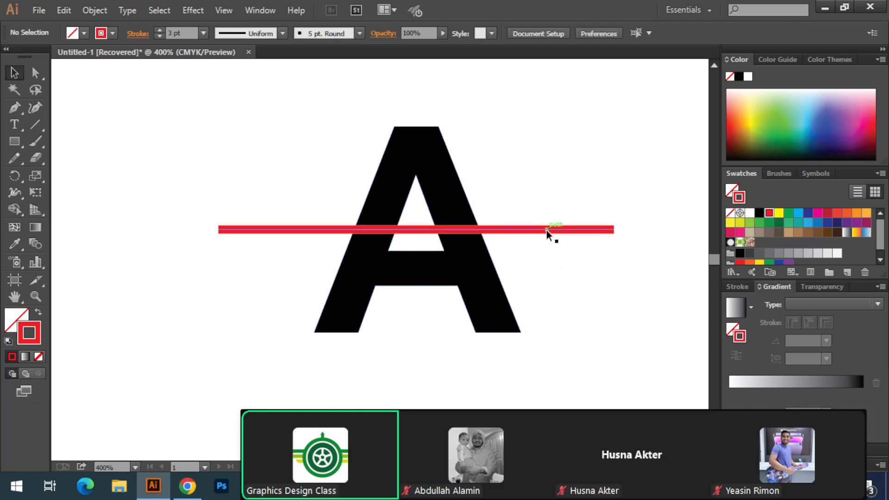
{"action": "left_click", "coordinate": [528, 230]}
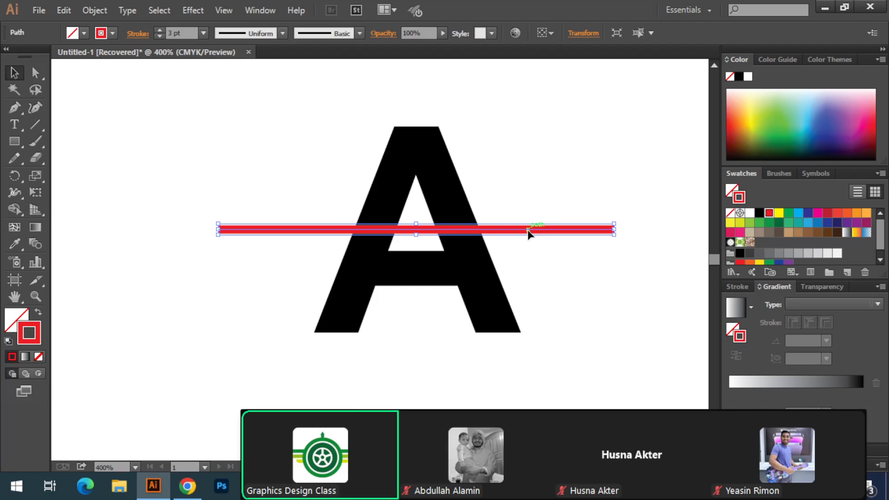
{"action": "left_click", "coordinate": [559, 249]}
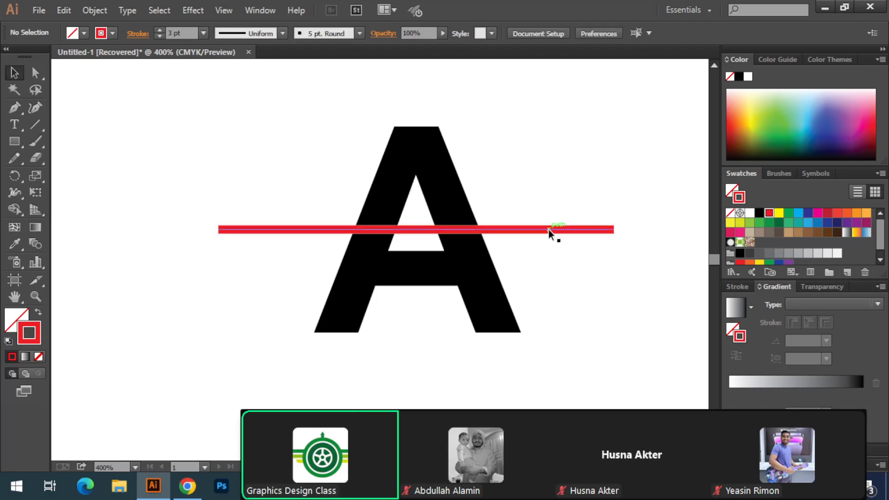
{"action": "left_click", "coordinate": [548, 229]}
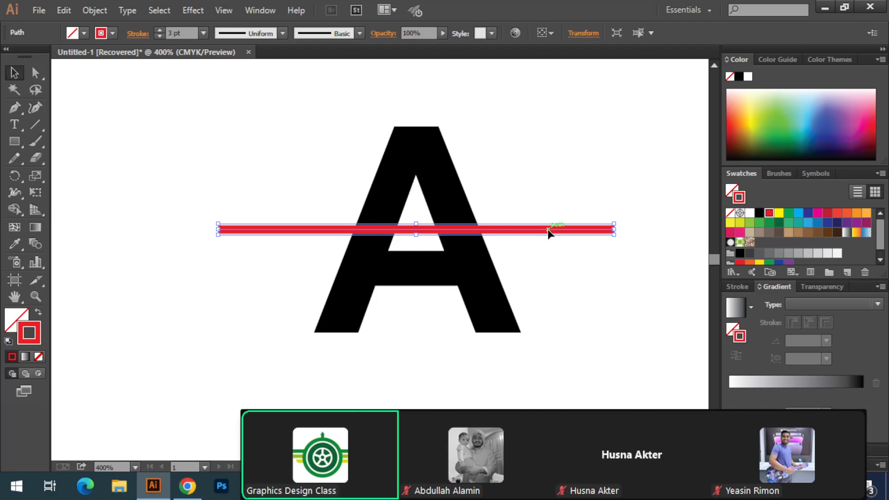
{"action": "left_click", "coordinate": [561, 277]}
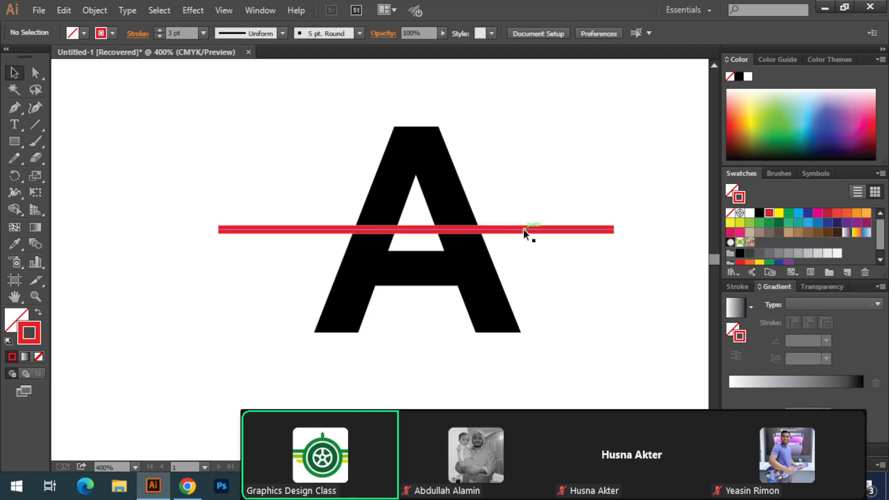
Rotate the red line counterclockwise about its centre so it slants up to the right across the A, and nudge it slightly leftward and down.
{"action": "left_click", "coordinate": [523, 229]}
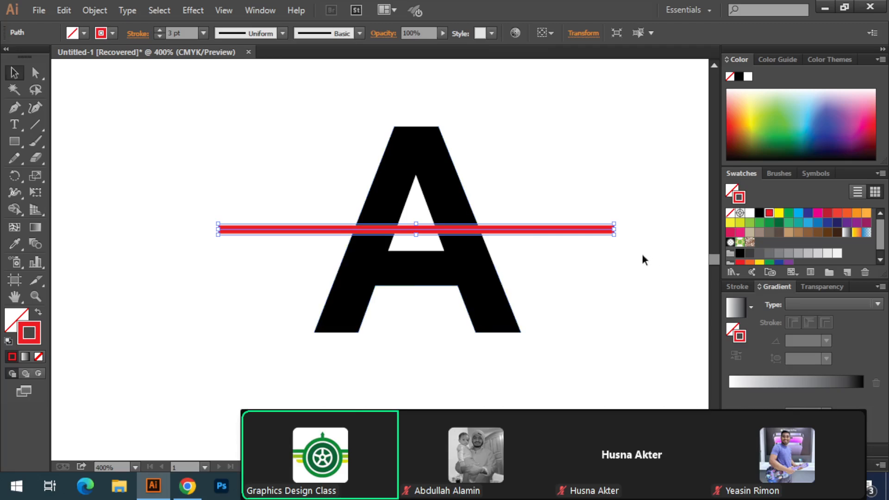
{"action": "left_click_drag", "start_coordinate": [619, 238], "coordinate": [615, 175]}
{"action": "left_click", "coordinate": [616, 226]}
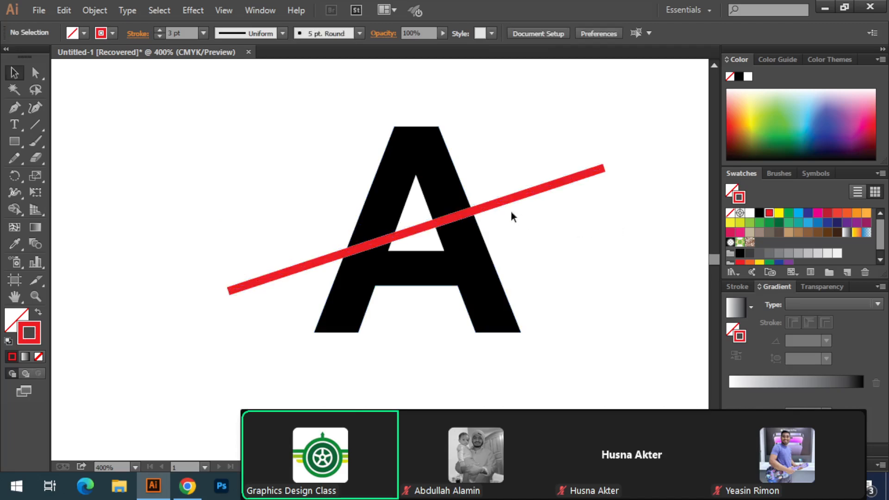
{"action": "left_click", "coordinate": [496, 202]}
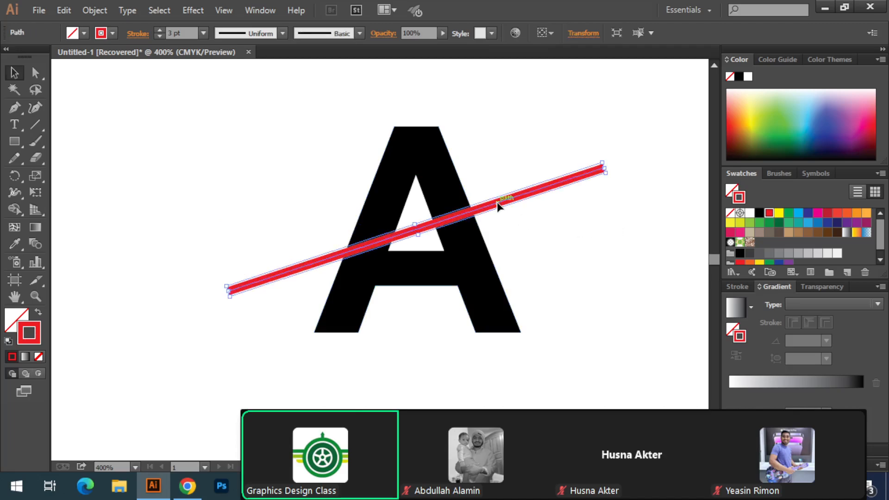
{"action": "left_click_drag", "start_coordinate": [497, 201], "coordinate": [497, 205]}
{"action": "key", "text": "Left"}
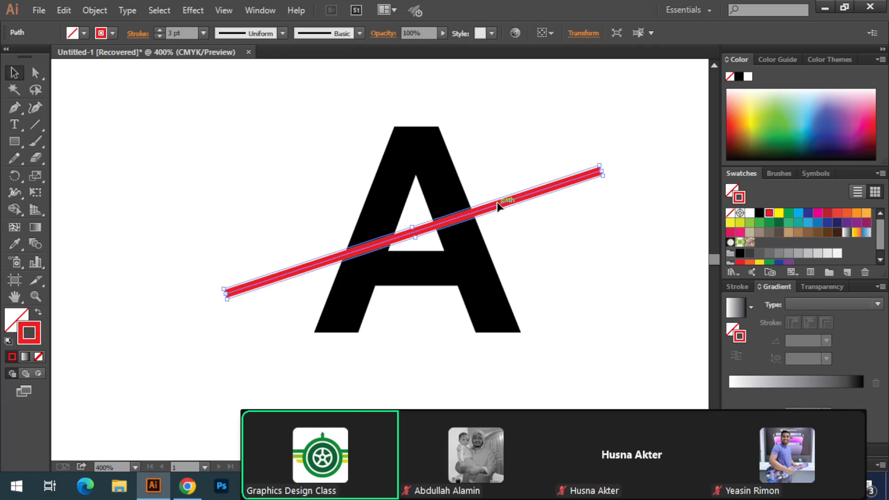
{"action": "left_click", "coordinate": [574, 258]}
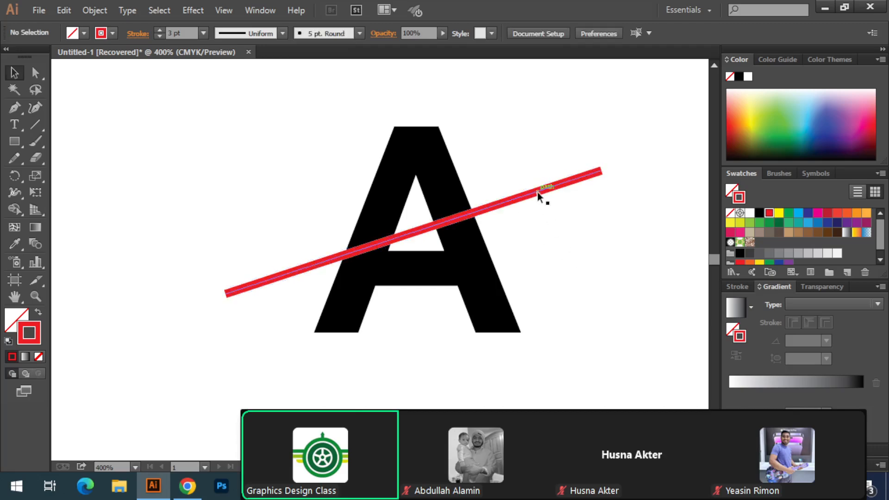
{"action": "left_click", "coordinate": [538, 190]}
{"action": "left_click", "coordinate": [564, 247]}
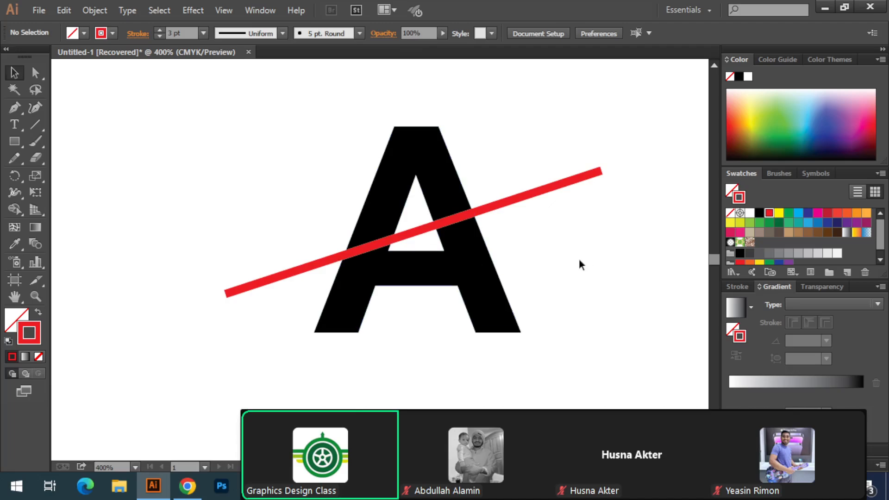
{"action": "left_click_drag", "start_coordinate": [545, 152], "coordinate": [578, 209]}
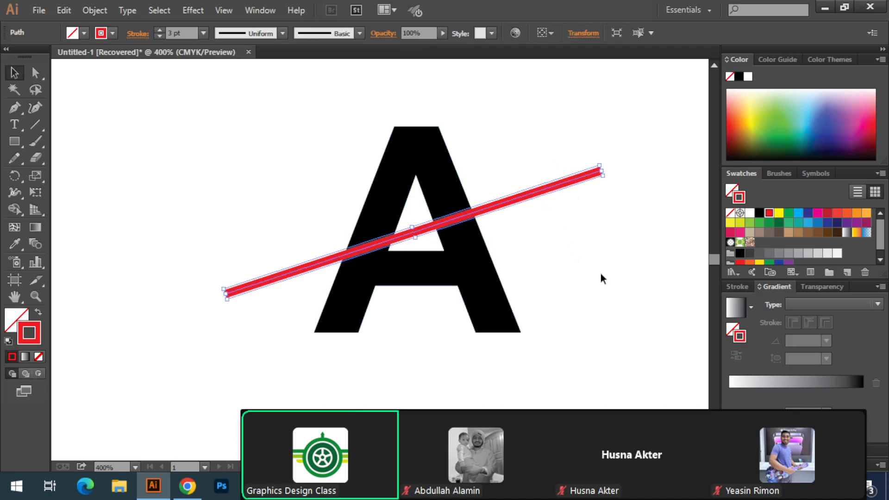
{"action": "left_click", "coordinate": [601, 277]}
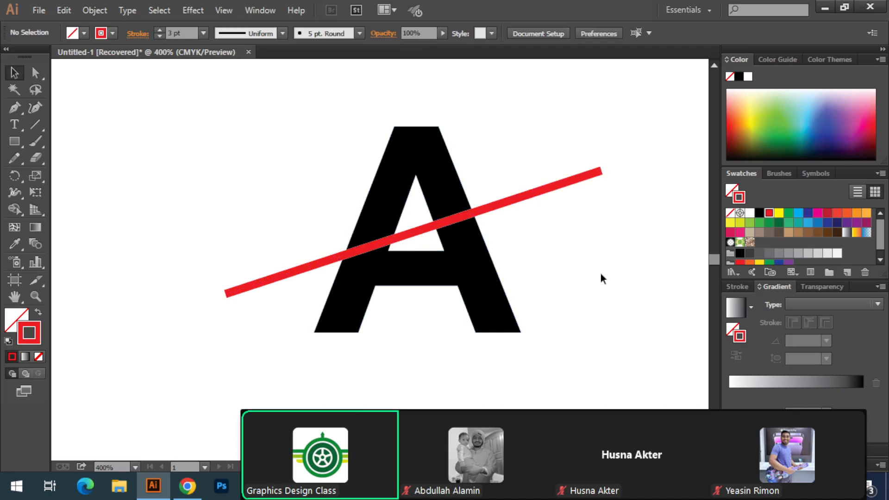
{"action": "left_click", "coordinate": [561, 184]}
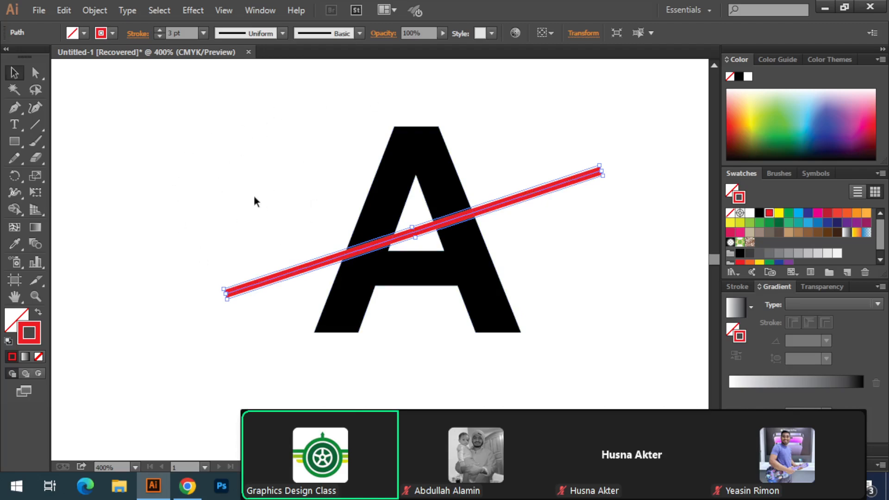
{"action": "left_click", "coordinate": [589, 219]}
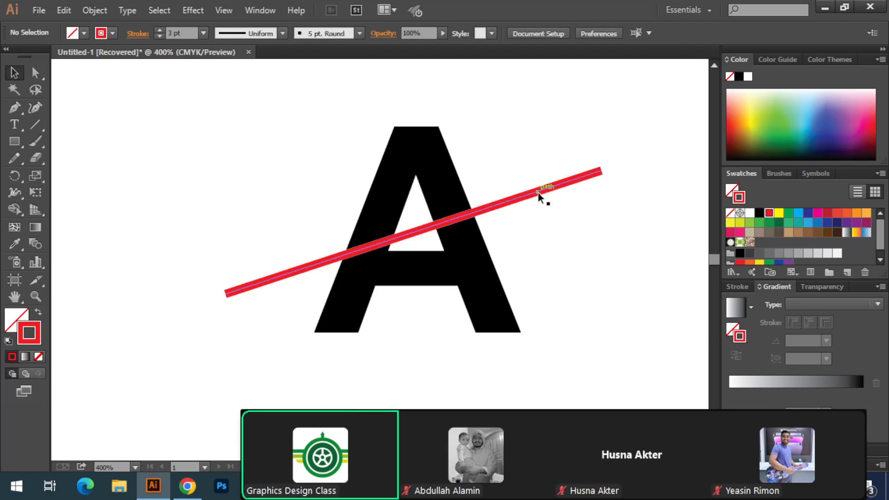
Change the slanted line's stroke to white to preview the cut through the A.
{"action": "left_click", "coordinate": [538, 192]}
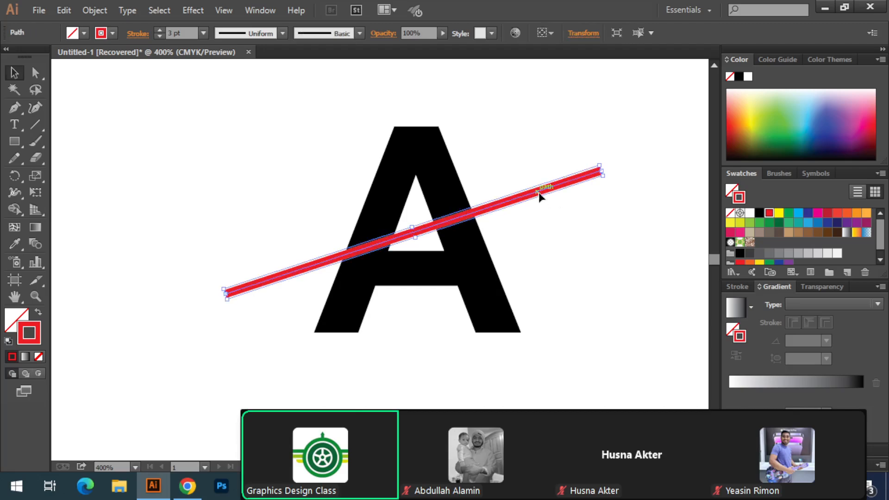
{"action": "left_click", "coordinate": [749, 212]}
{"action": "left_click", "coordinate": [633, 249]}
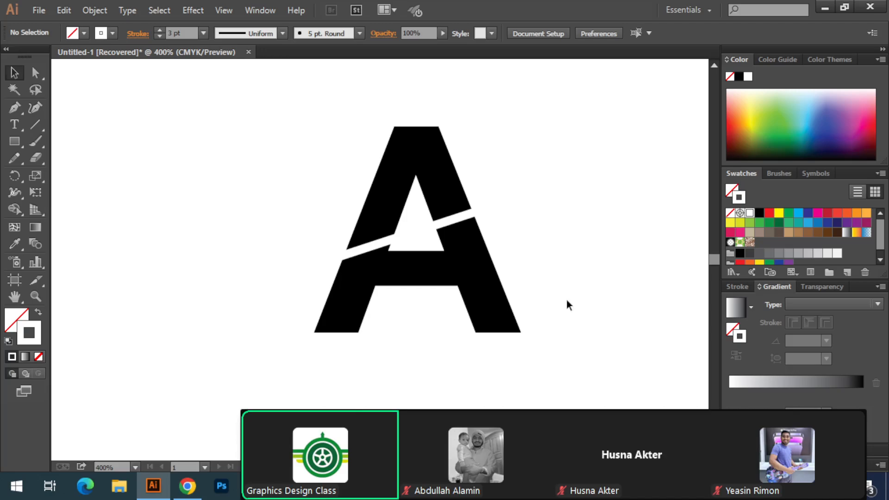
{"action": "left_click", "coordinate": [535, 187]}
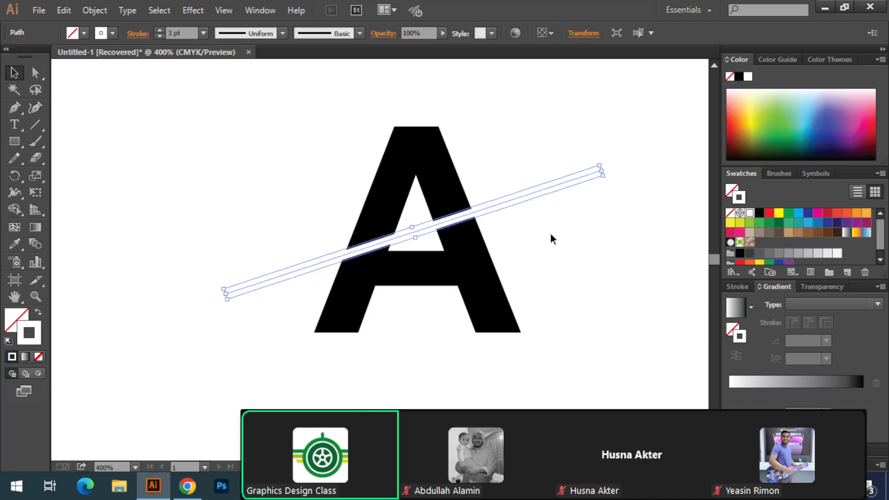
{"action": "left_click", "coordinate": [578, 240]}
{"action": "left_click_drag", "start_coordinate": [551, 168], "coordinate": [561, 206]}
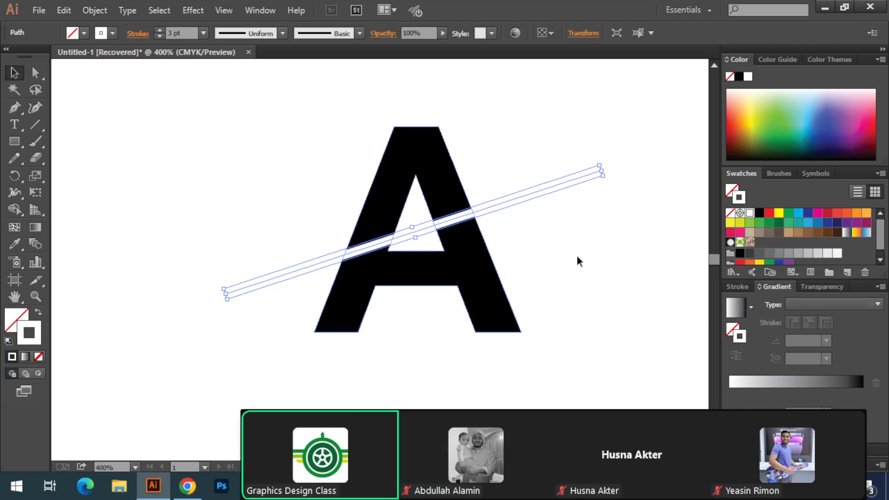
{"action": "left_click", "coordinate": [609, 286]}
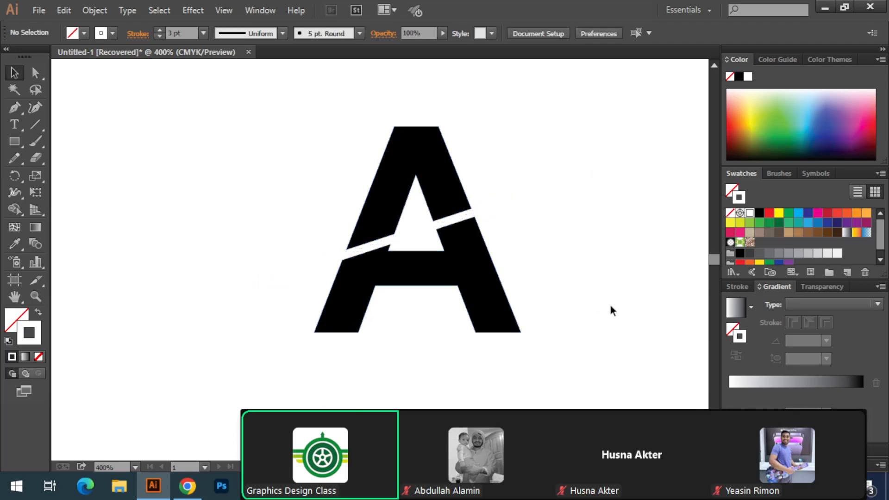
{"action": "left_click", "coordinate": [519, 202]}
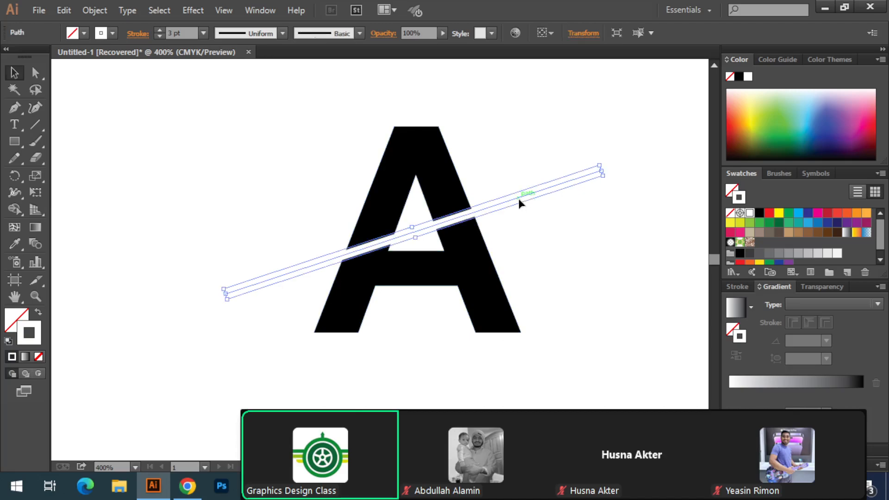
{"action": "left_click", "coordinate": [590, 255]}
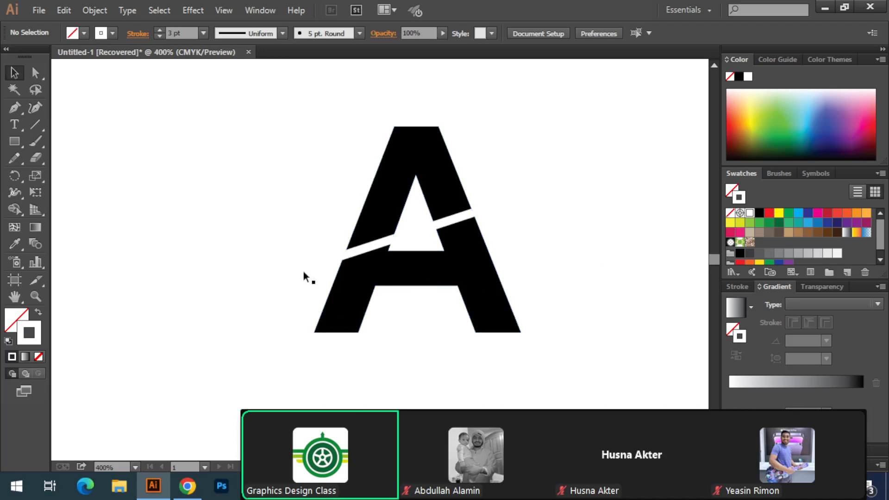
{"action": "left_click", "coordinate": [538, 185]}
{"action": "left_click", "coordinate": [582, 299]}
Try a 4 pt stroke weight on the white slanted line and set it back to 3 pt.
{"action": "left_click", "coordinate": [563, 182]}
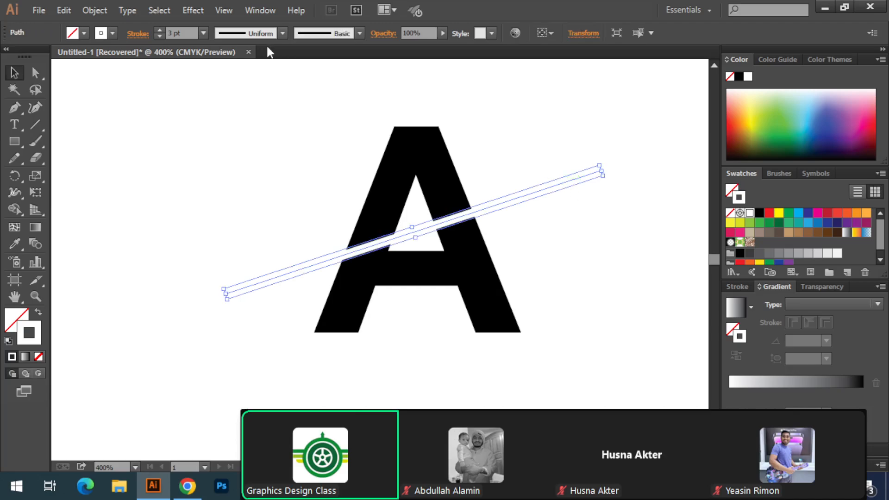
{"action": "left_click", "coordinate": [159, 31]}
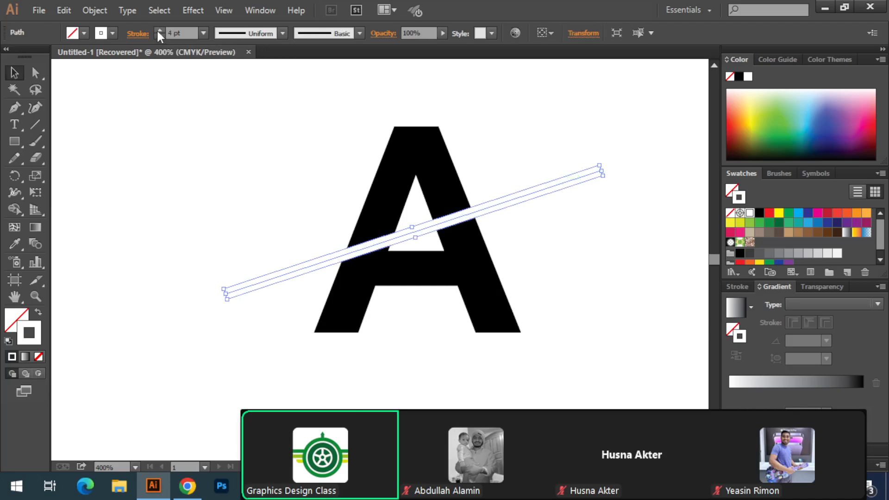
{"action": "left_click", "coordinate": [598, 244]}
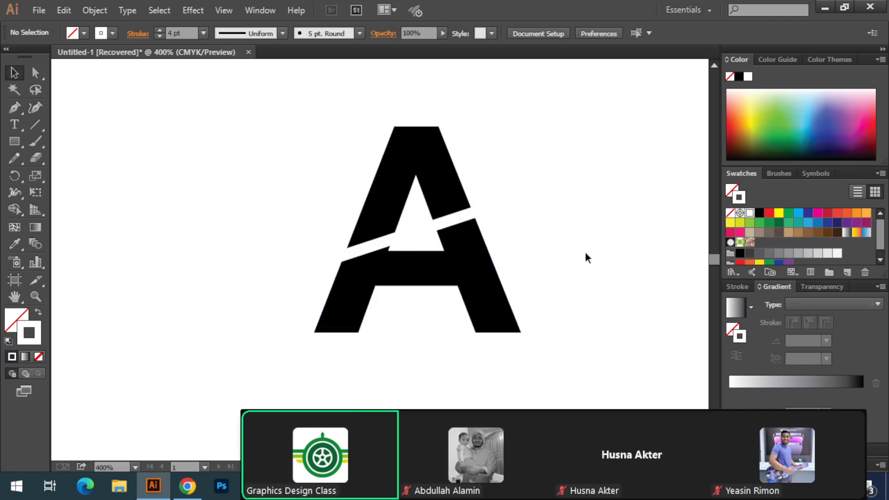
{"action": "left_click", "coordinate": [515, 199]}
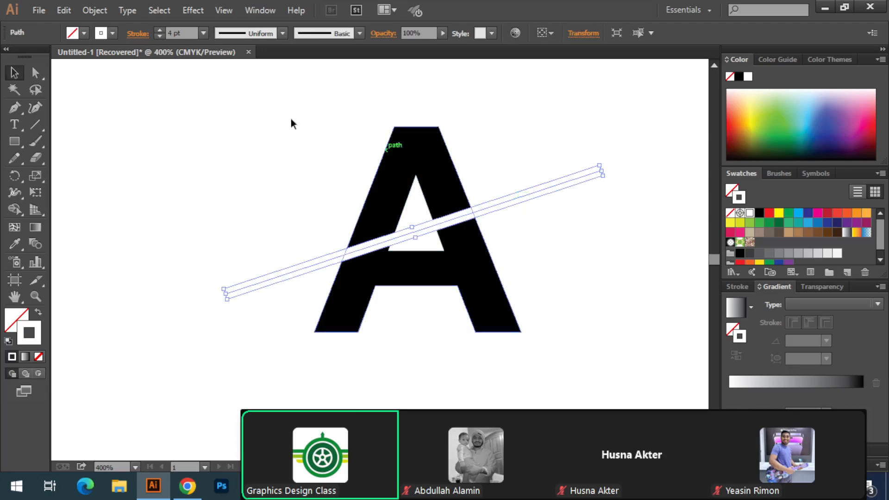
{"action": "left_click", "coordinate": [160, 36]}
{"action": "left_click", "coordinate": [605, 309]}
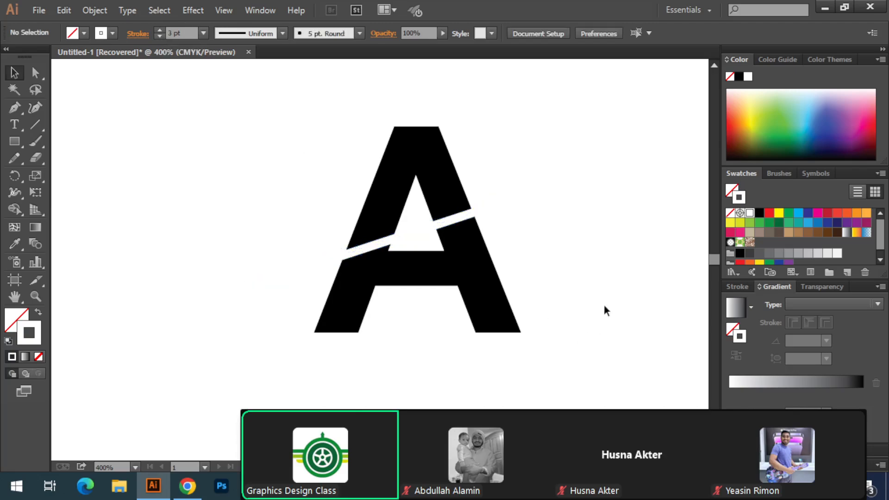
Change the slanted line's stroke back to red.
{"action": "left_click", "coordinate": [518, 198]}
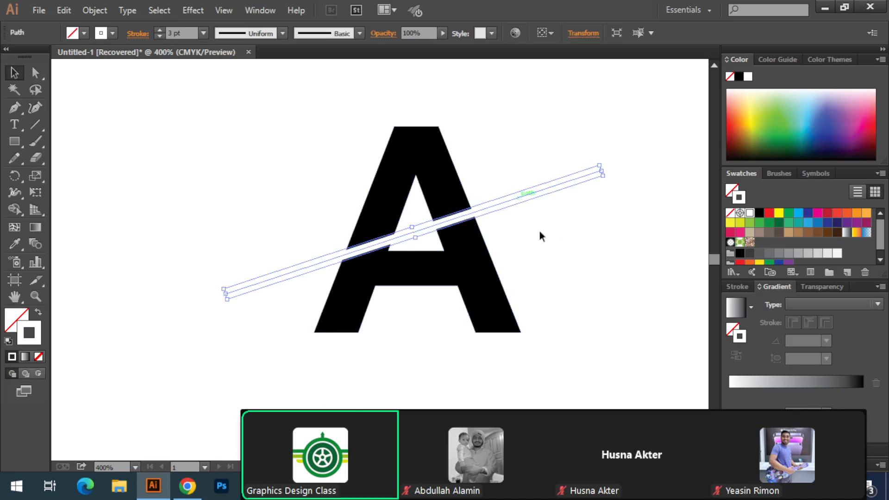
{"action": "left_click", "coordinate": [579, 293]}
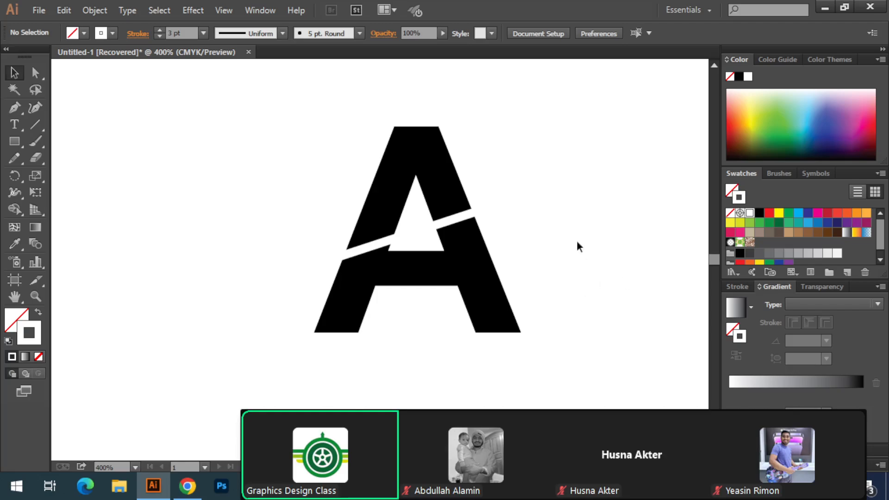
{"action": "left_click", "coordinate": [496, 203]}
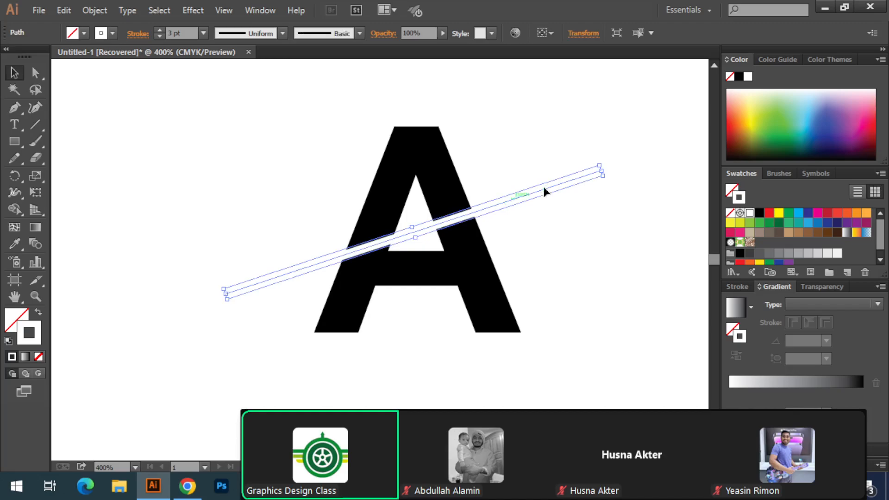
{"action": "left_click", "coordinate": [759, 212]}
{"action": "left_click", "coordinate": [769, 212]}
{"action": "left_click", "coordinate": [673, 279]}
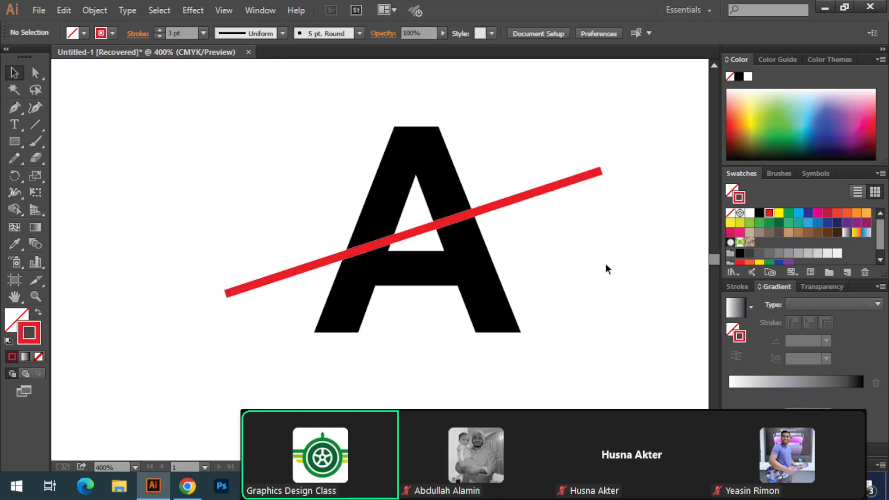
Change the slanted line's stroke to white to preview the slice through the A.
{"action": "left_click", "coordinate": [533, 193]}
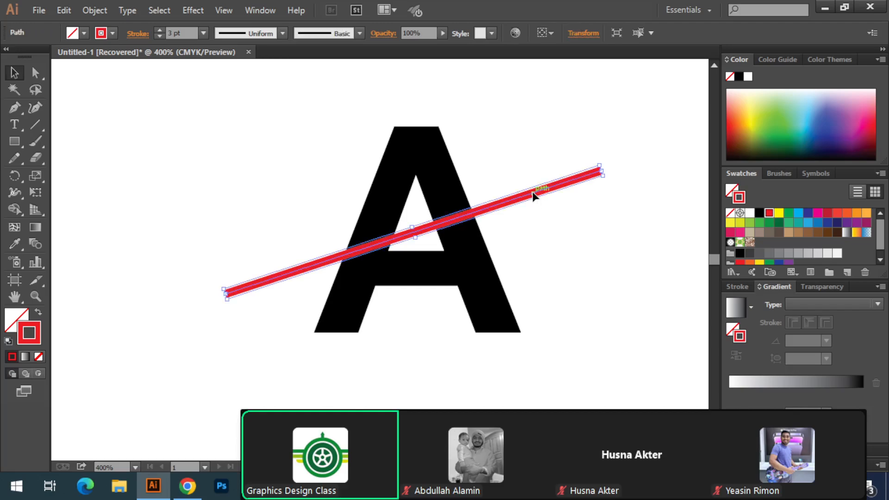
{"action": "left_click", "coordinate": [571, 252]}
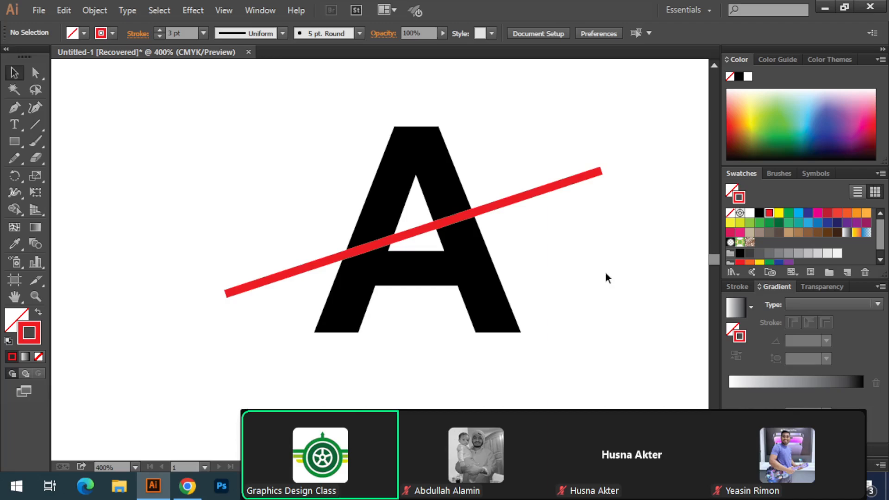
{"action": "left_click", "coordinate": [554, 189]}
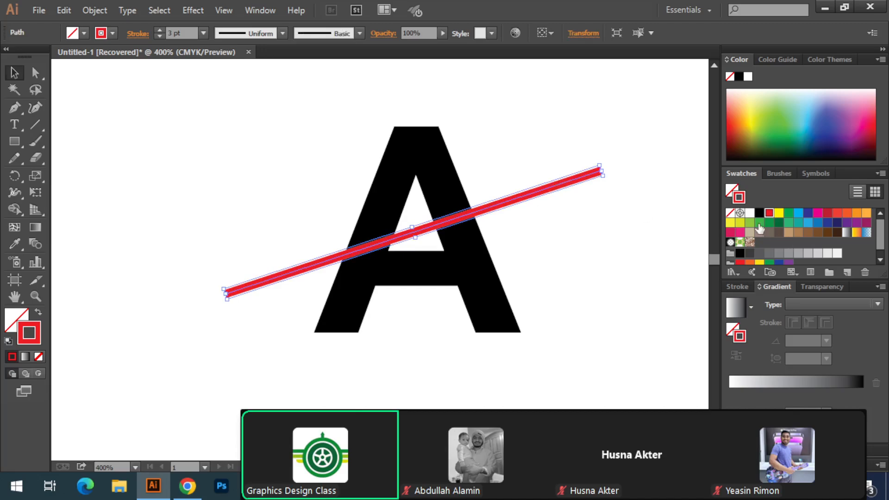
{"action": "left_click", "coordinate": [748, 214]}
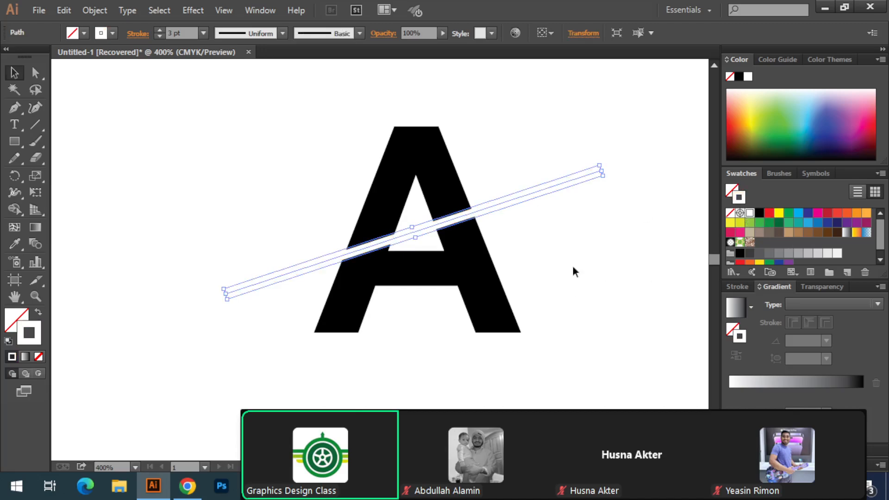
{"action": "left_click", "coordinate": [639, 249]}
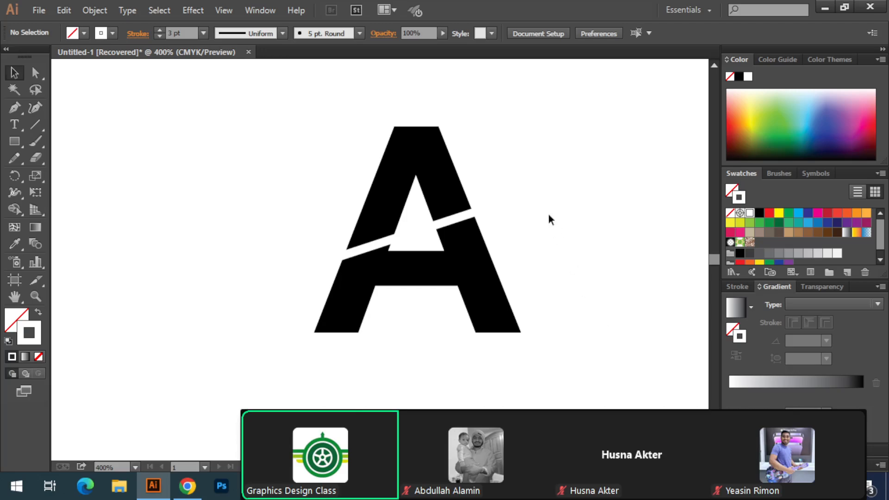
{"action": "left_click", "coordinate": [538, 192]}
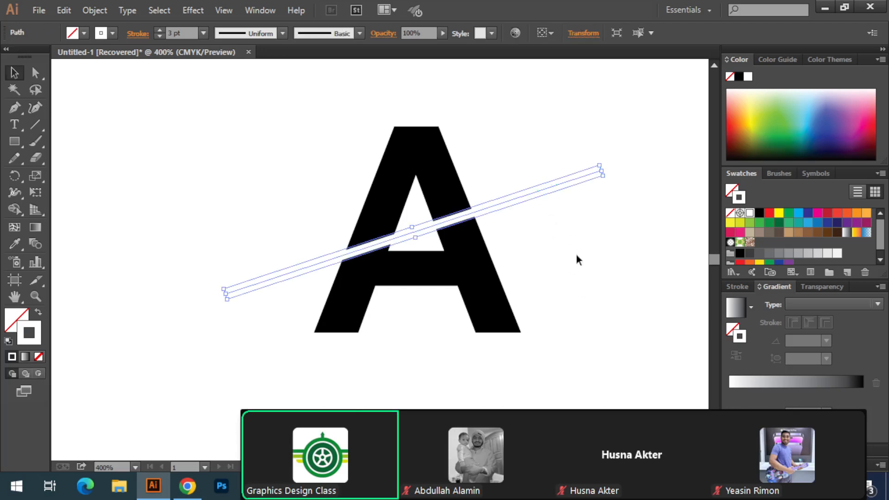
{"action": "left_click", "coordinate": [575, 253]}
{"action": "left_click", "coordinate": [530, 200]}
{"action": "left_click", "coordinate": [595, 279]}
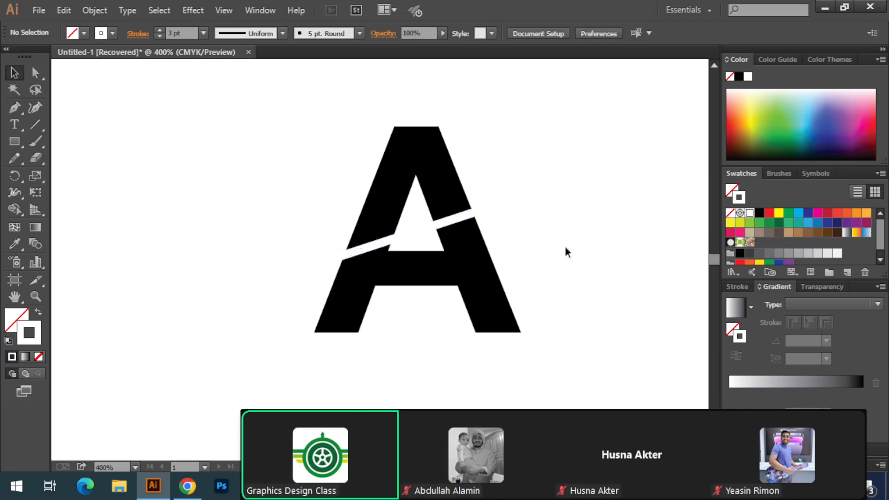
Rotate the white slanted line very slightly counterclockwise about its centre to steepen the cut across the A.
{"action": "left_click", "coordinate": [511, 198]}
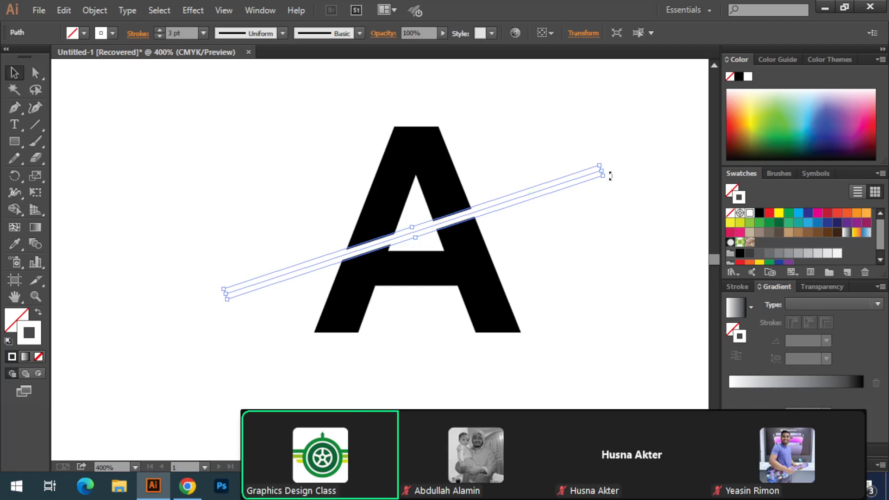
{"action": "left_click_drag", "start_coordinate": [610, 175], "coordinate": [612, 171]}
{"action": "left_click", "coordinate": [626, 224]}
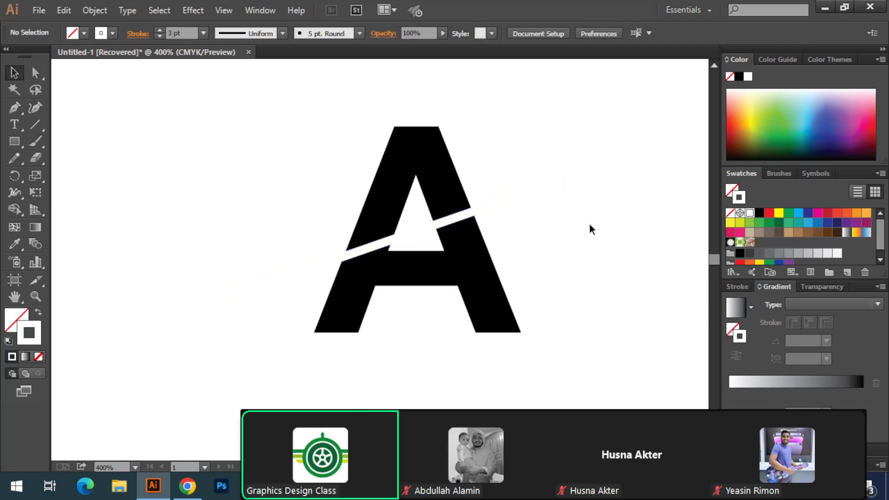
Try nudging the white slanted line up by one small increment across the A.
{"action": "left_click", "coordinate": [495, 209]}
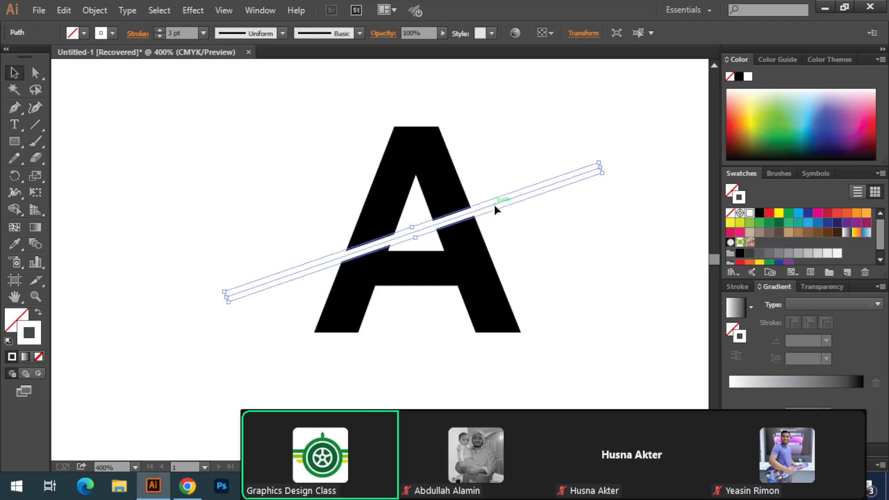
{"action": "key", "text": "Up"}
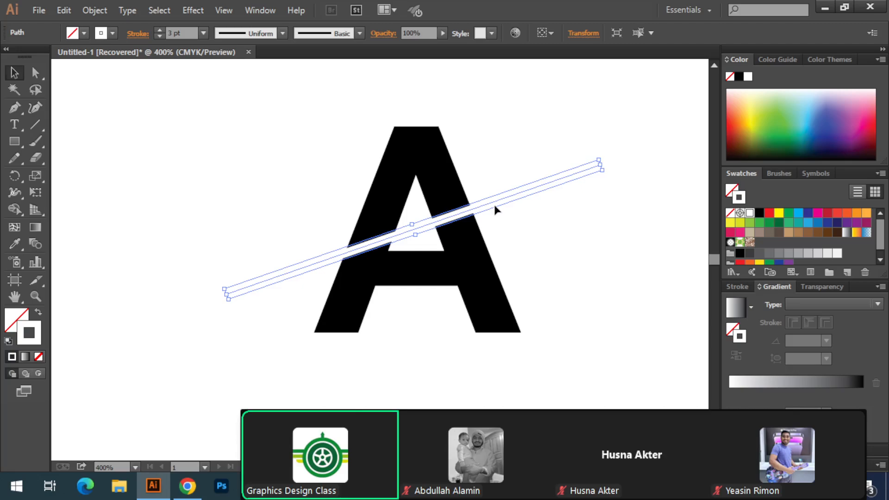
{"action": "left_click", "coordinate": [604, 273]}
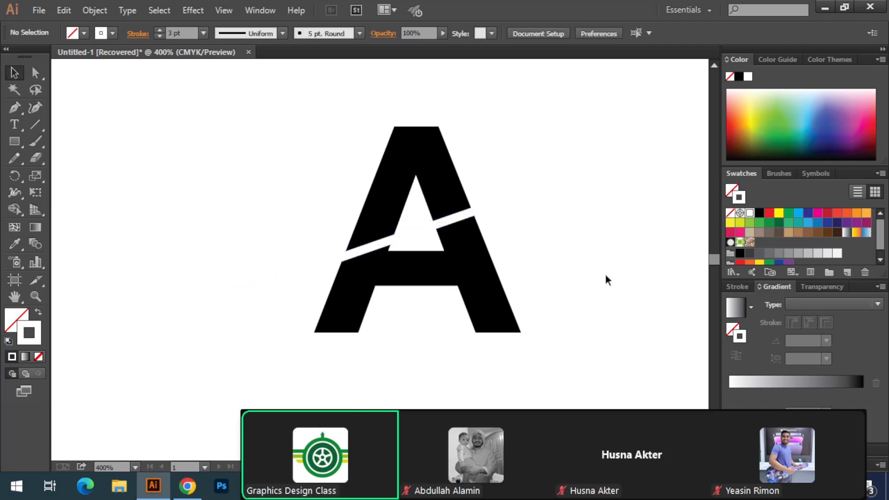
{"action": "left_click", "coordinate": [494, 202]}
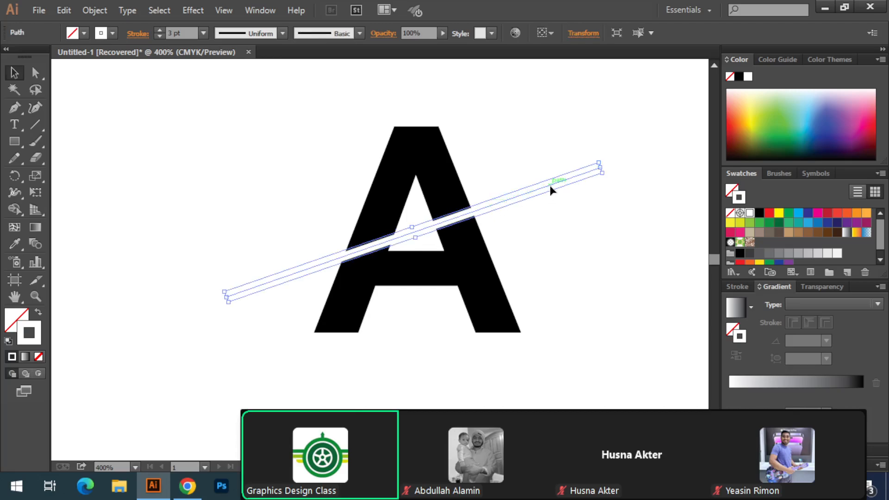
{"action": "left_click", "coordinate": [566, 265]}
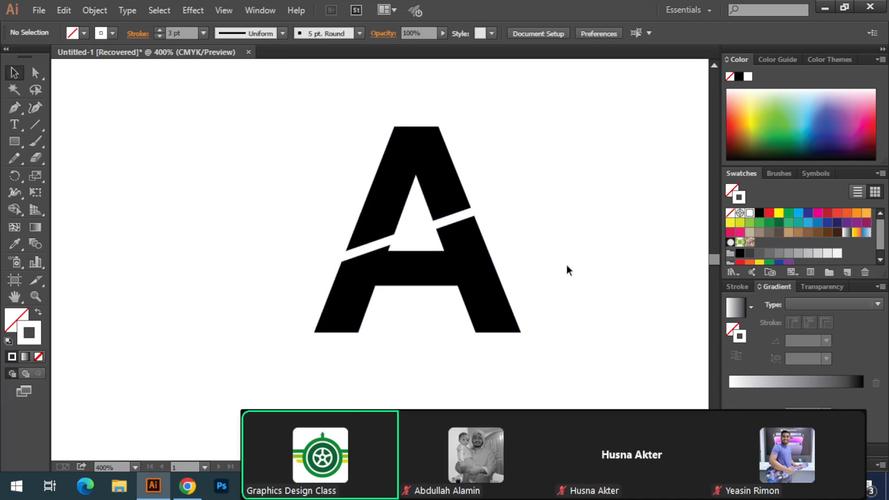
Set the slanted line's stroke back to red.
{"action": "left_click", "coordinate": [520, 194]}
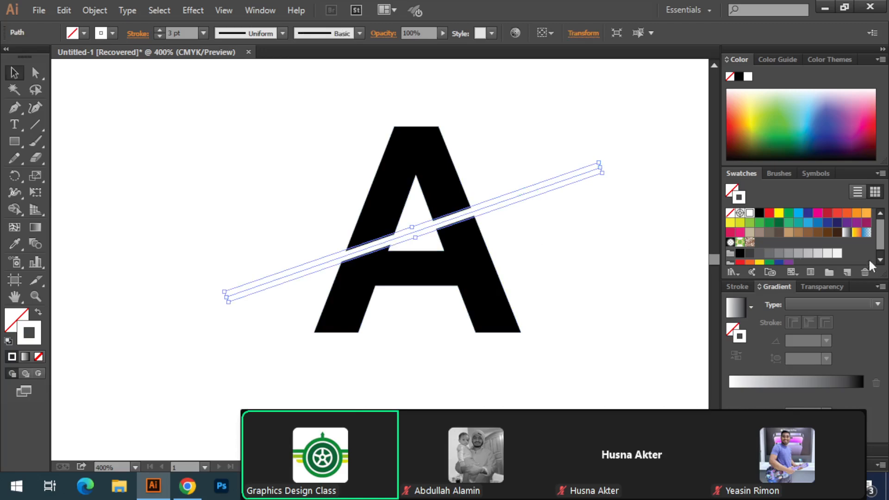
{"action": "left_click", "coordinate": [769, 213]}
{"action": "left_click", "coordinate": [603, 280]}
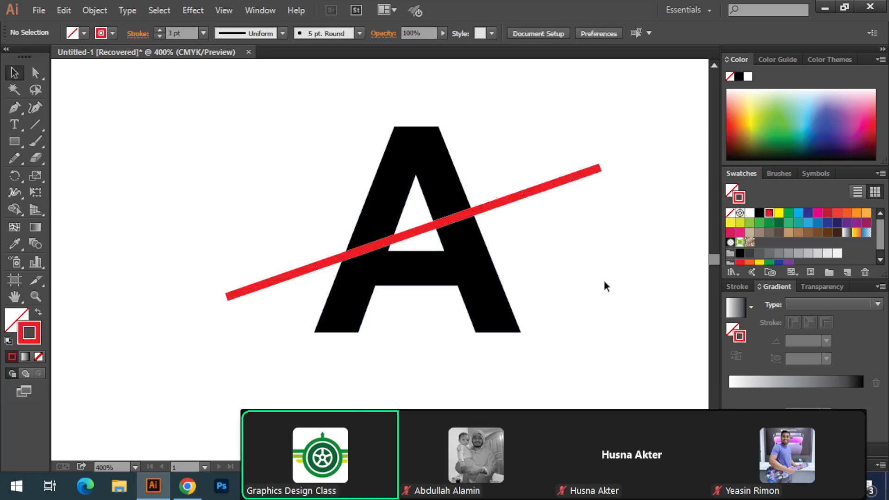
{"action": "left_click", "coordinate": [569, 178]}
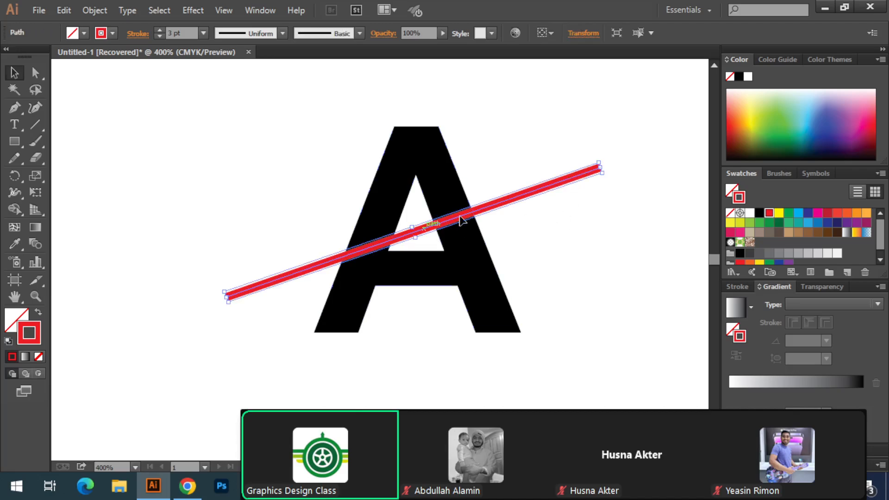
{"action": "left_click", "coordinate": [550, 237]}
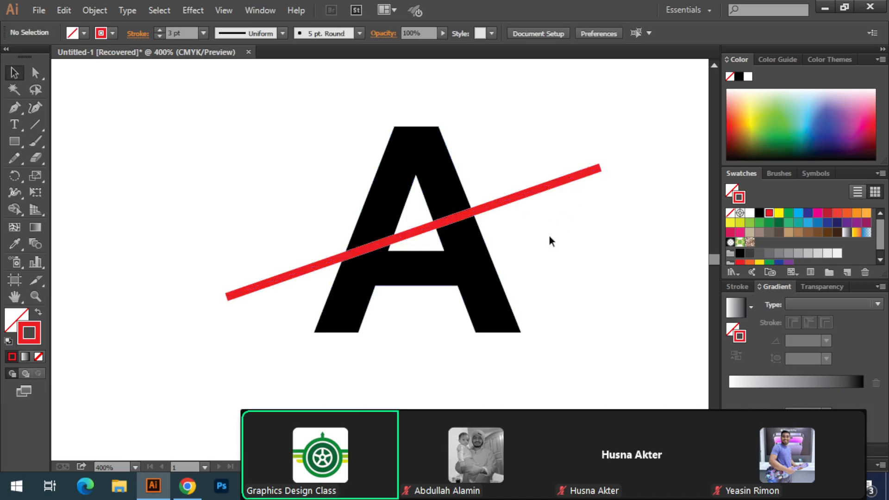
{"action": "left_click", "coordinate": [525, 196]}
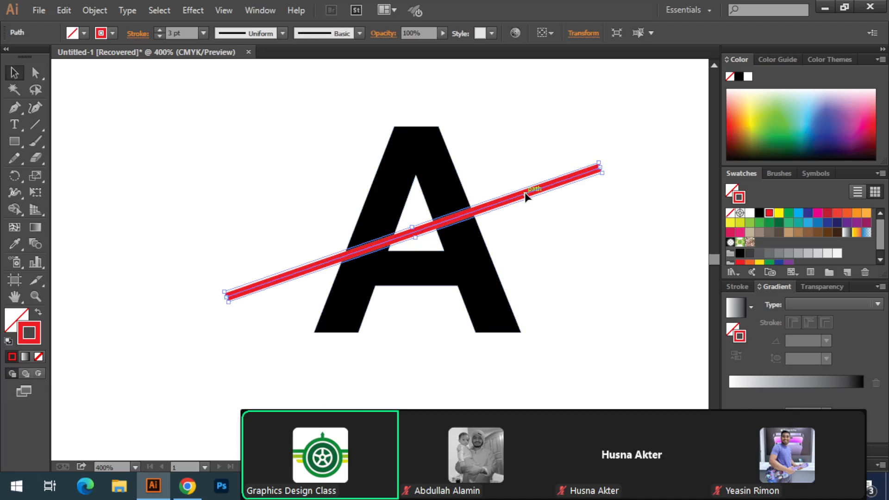
{"action": "left_click", "coordinate": [619, 230]}
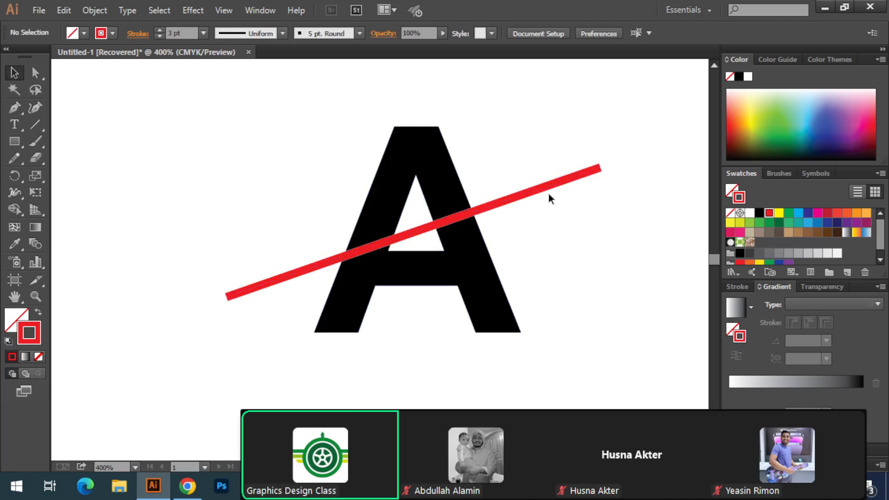
{"action": "left_click", "coordinate": [543, 187]}
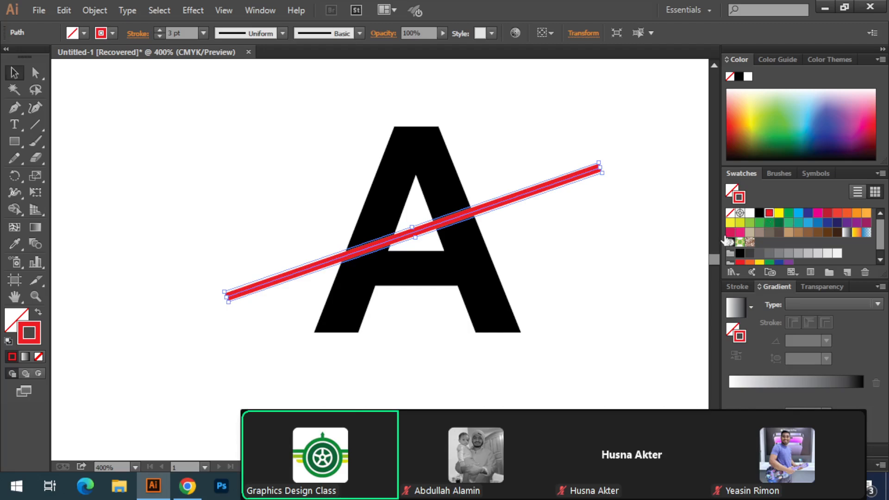
{"action": "left_click", "coordinate": [604, 254]}
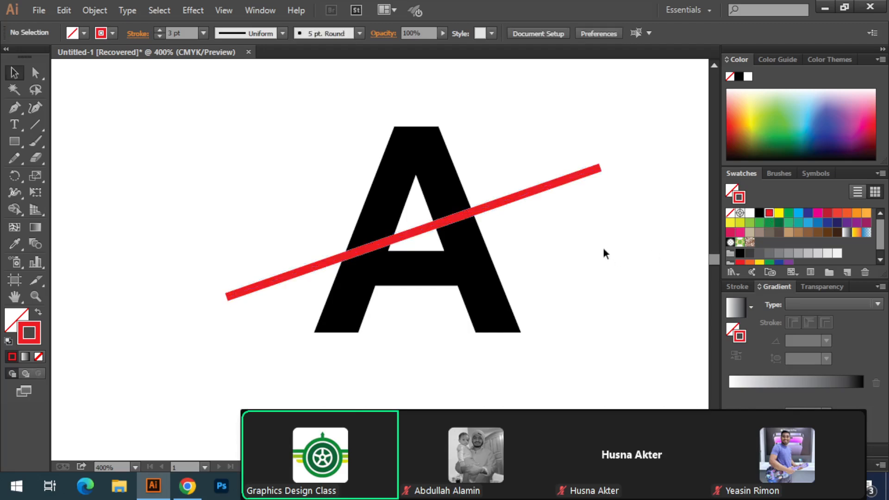
{"action": "left_click", "coordinate": [540, 190]}
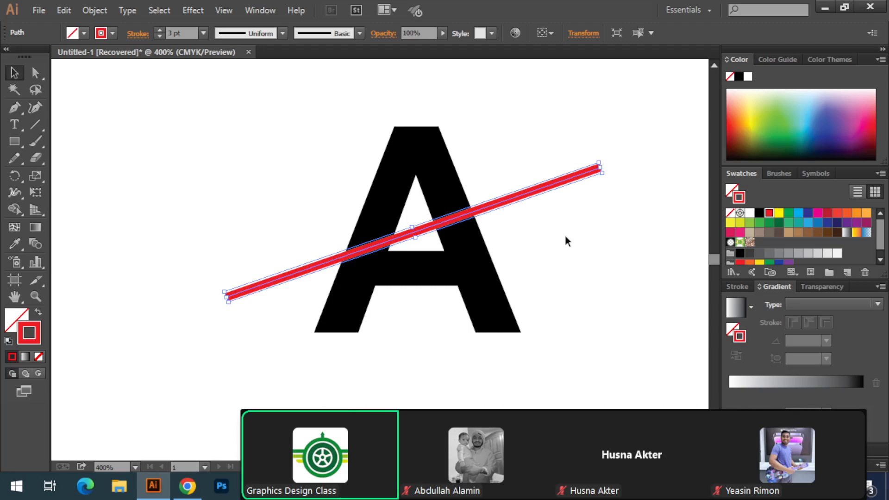
{"action": "left_click", "coordinate": [539, 194]}
{"action": "left_click", "coordinate": [534, 190]}
Try removing the unexpanded red line's sections across both legs of the A with the Shape Builder tool, and undo the removals.
{"action": "left_click_drag", "start_coordinate": [279, 113], "coordinate": [530, 360]}
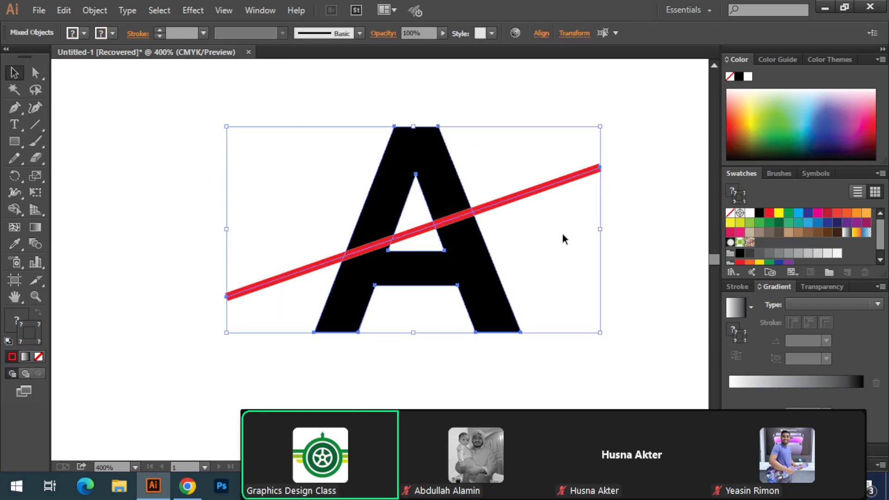
{"action": "left_click", "coordinate": [15, 209]}
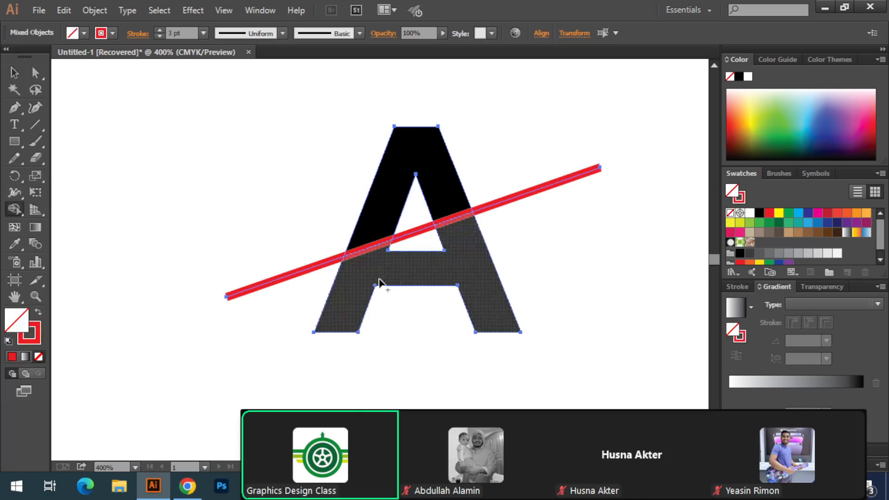
{"action": "left_click", "coordinate": [374, 251], "text": "alt"}
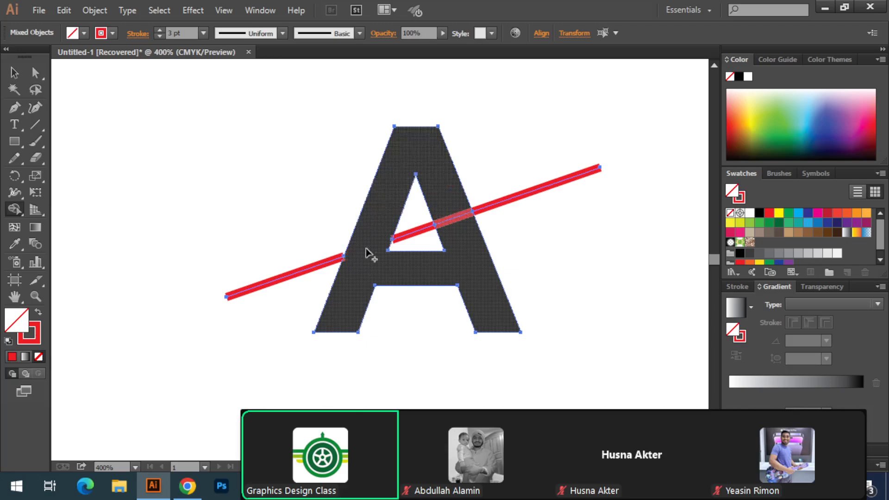
{"action": "left_click", "coordinate": [454, 222], "text": "alt"}
{"action": "key", "text": "ctrl+z"}
{"action": "key", "text": "ctrl+z"}
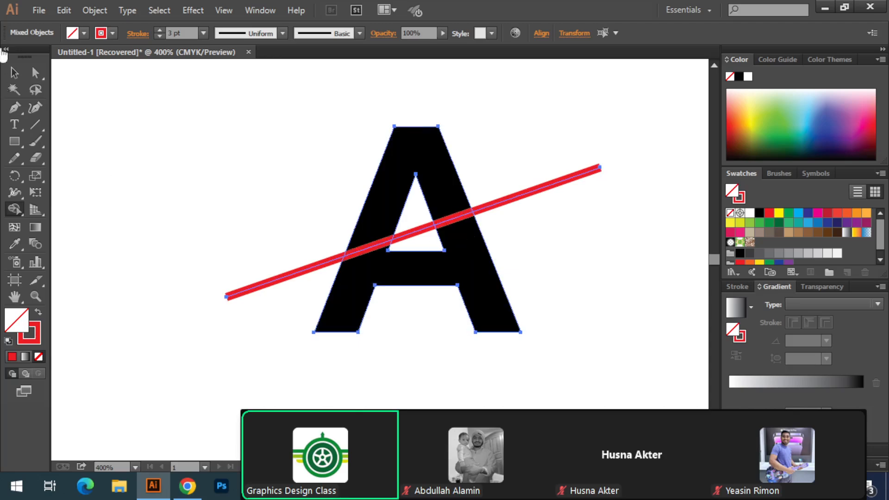
{"action": "left_click", "coordinate": [14, 72]}
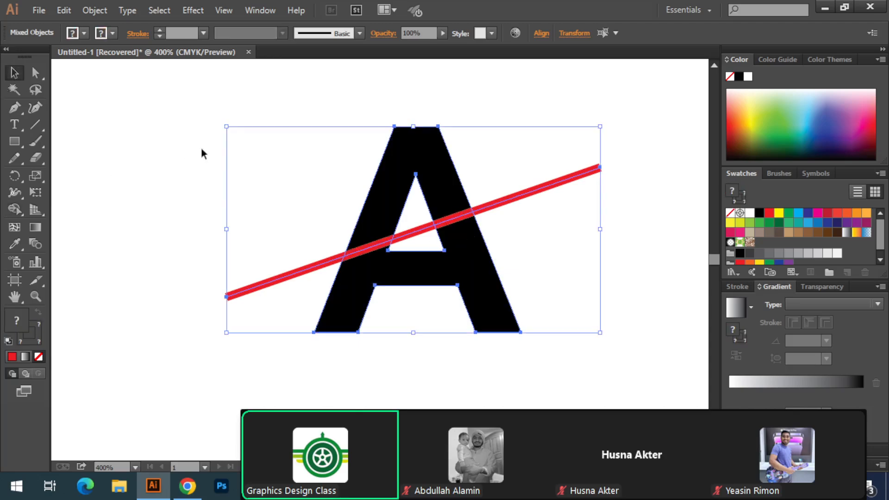
Expand the red slanted line so its stroke becomes a filled shape.
{"action": "left_click", "coordinate": [510, 198]}
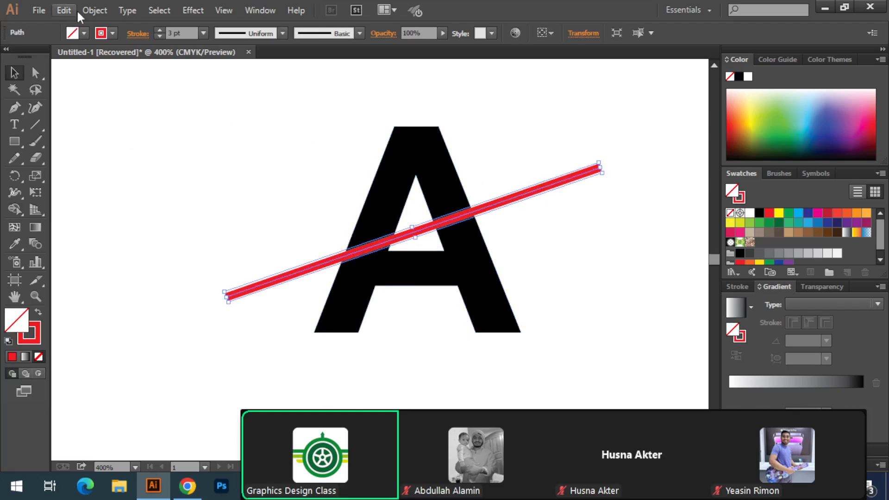
{"action": "left_click", "coordinate": [93, 11]}
{"action": "left_click", "coordinate": [158, 148]}
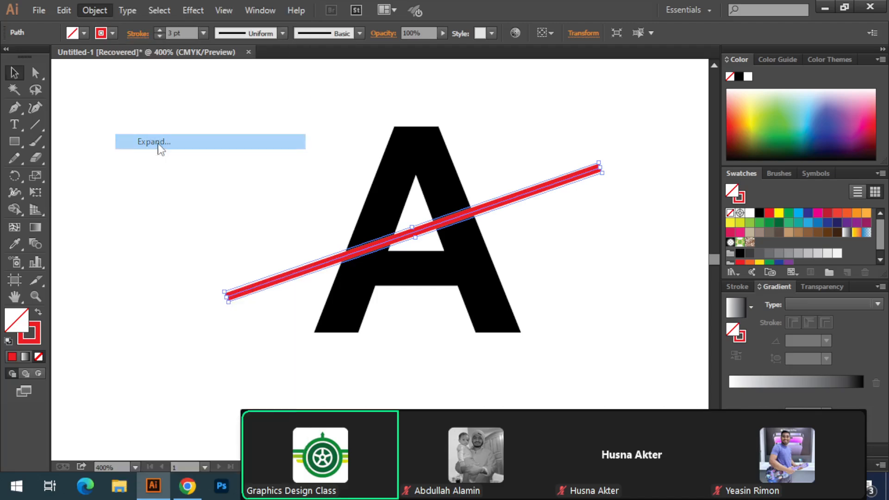
{"action": "left_click", "coordinate": [415, 319]}
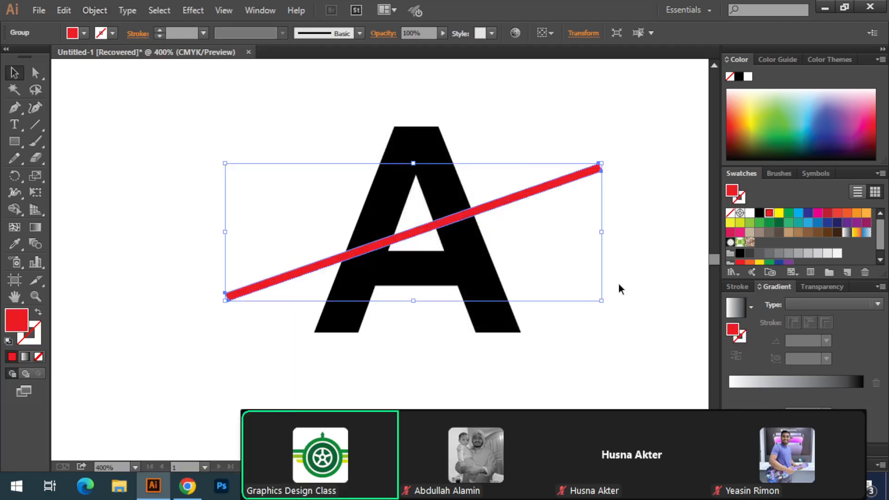
{"action": "left_click", "coordinate": [648, 251]}
{"action": "left_click", "coordinate": [546, 186]}
{"action": "left_click", "coordinate": [163, 346]}
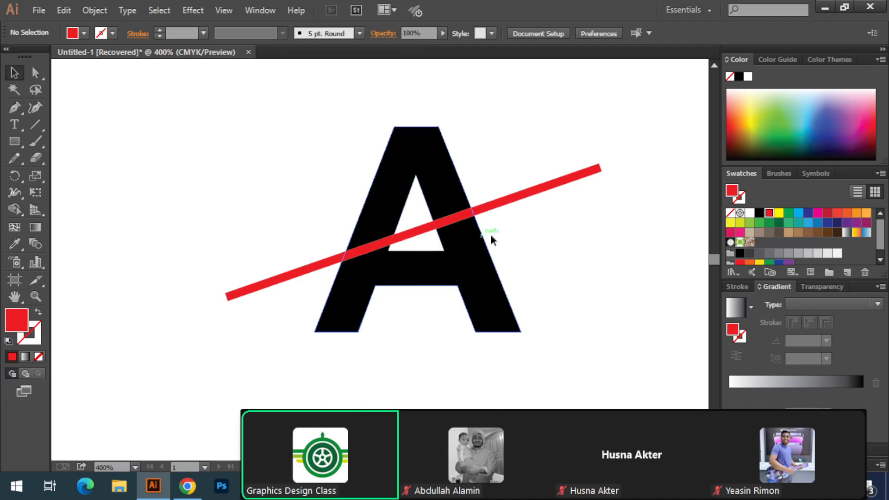
Remove every section of the expanded red line with the Shape Builder tool, leaving a slanted gap across both legs of the A.
{"action": "left_click_drag", "start_coordinate": [307, 99], "coordinate": [530, 359]}
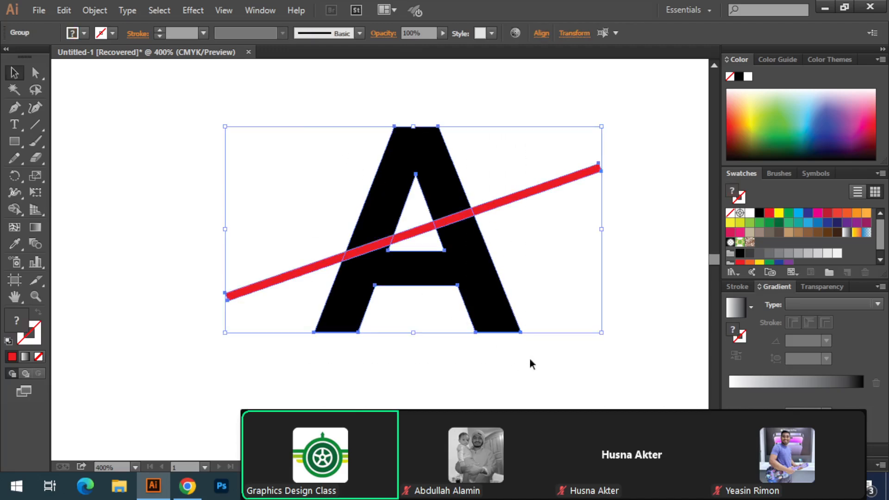
{"action": "left_click", "coordinate": [14, 209]}
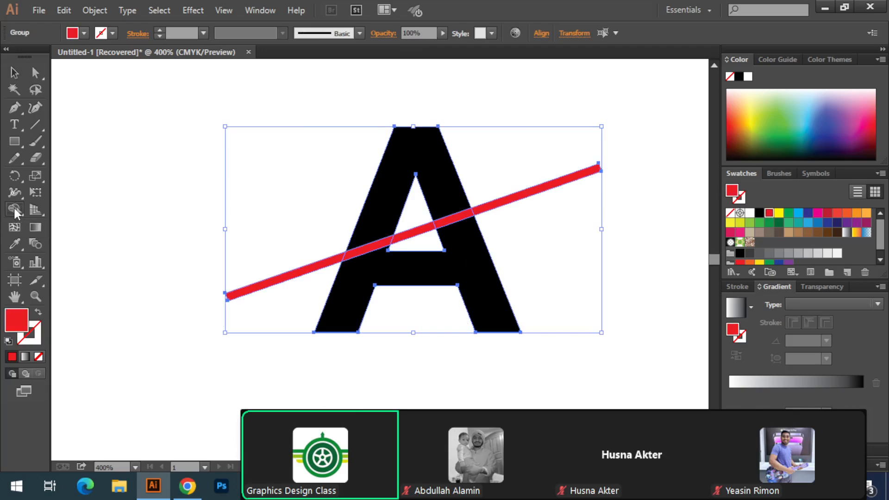
{"action": "left_click", "coordinate": [313, 271], "text": "alt"}
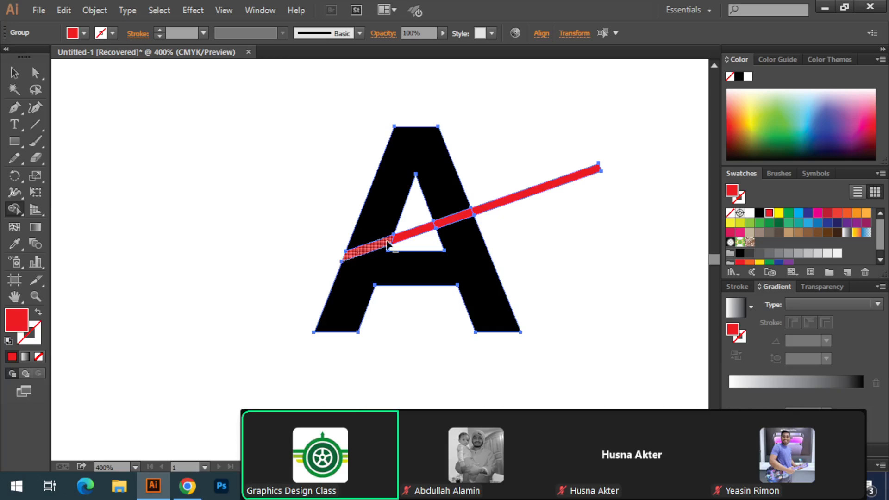
{"action": "left_click", "coordinate": [371, 246], "text": "alt"}
{"action": "left_click", "coordinate": [417, 229], "text": "alt"}
{"action": "left_click_drag", "start_coordinate": [432, 229], "coordinate": [513, 202]}
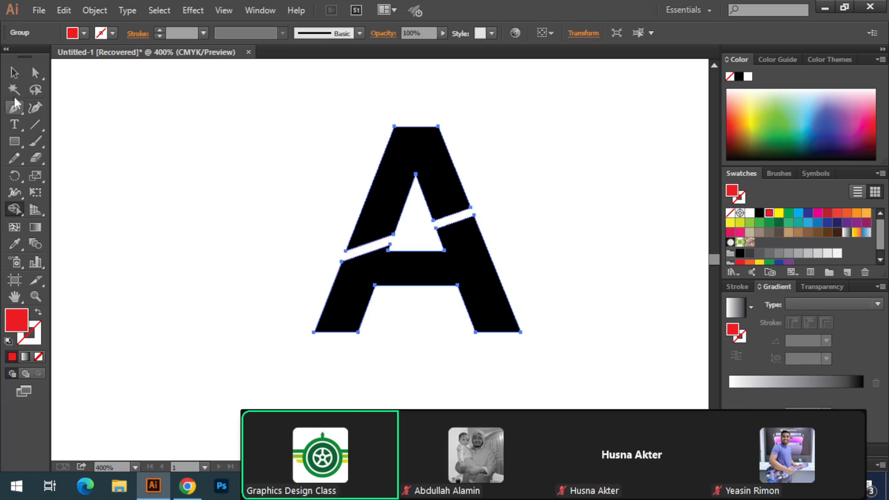
{"action": "left_click", "coordinate": [14, 73]}
{"action": "left_click", "coordinate": [165, 243]}
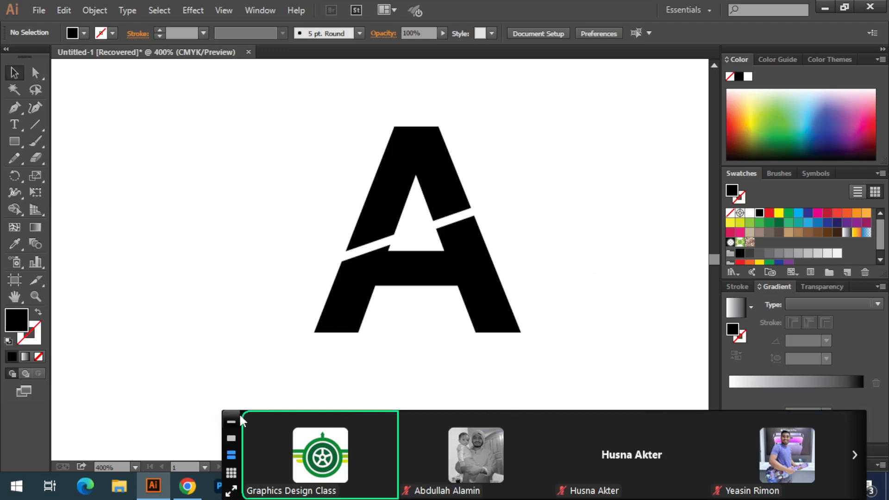
{"action": "left_click", "coordinate": [232, 438]}
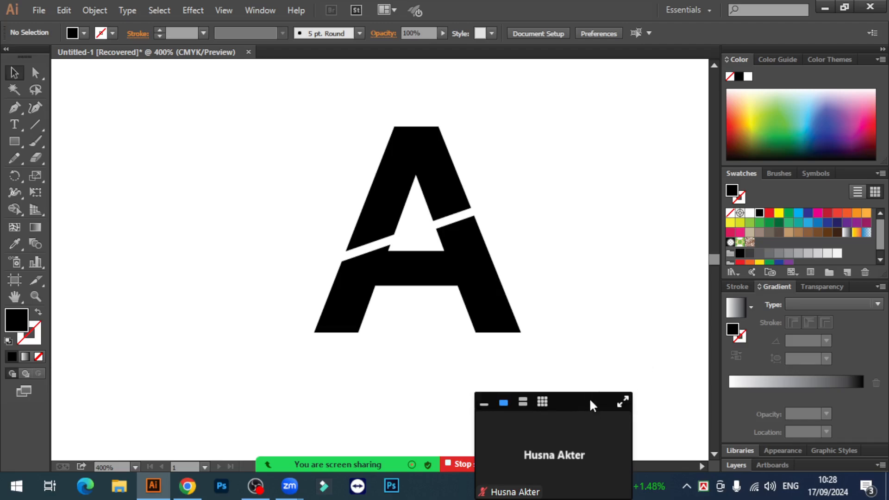
{"action": "left_click_drag", "start_coordinate": [589, 404], "coordinate": [446, 416]}
{"action": "left_click", "coordinate": [597, 95]}
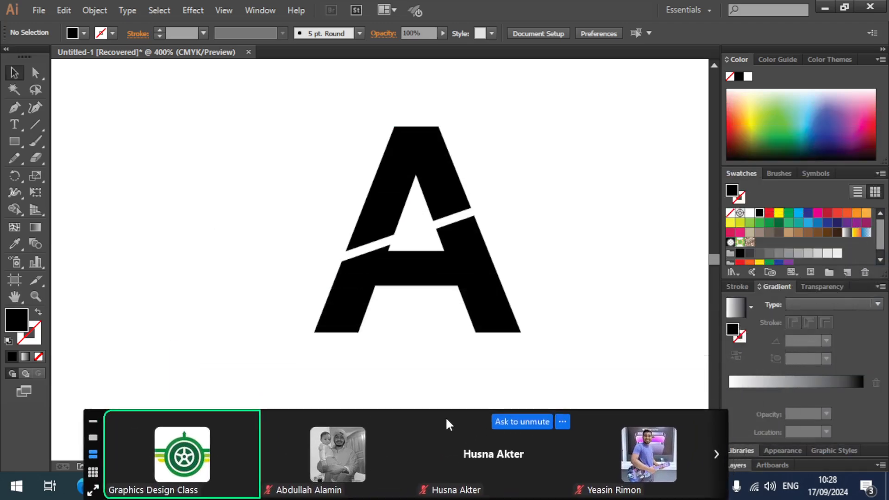
Ungroup the sliced letter A.
{"action": "left_click", "coordinate": [399, 188]}
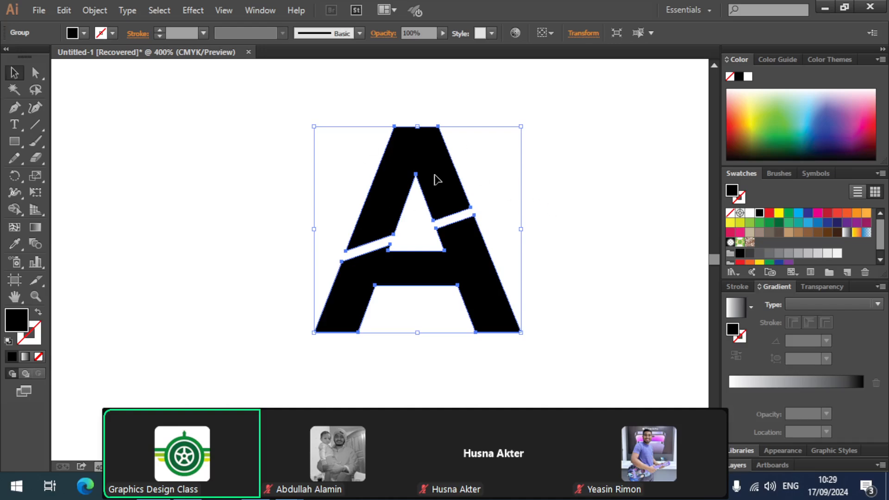
{"action": "left_click", "coordinate": [494, 208]}
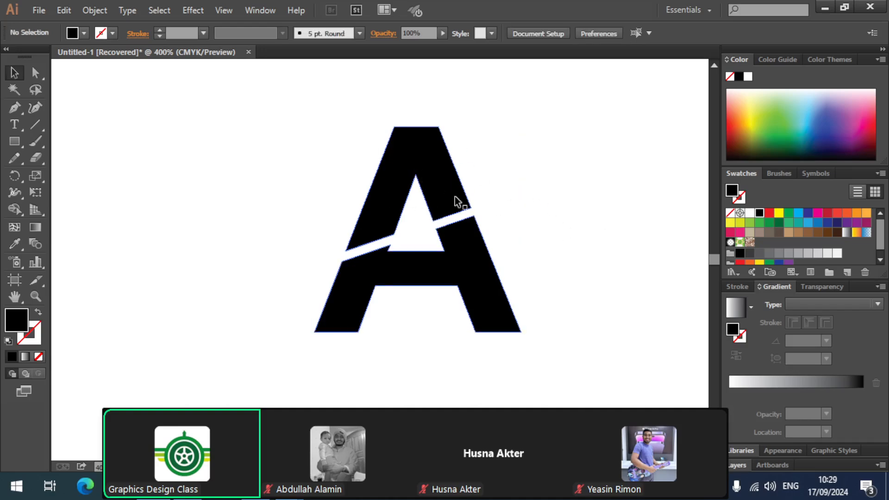
{"action": "left_click", "coordinate": [429, 181]}
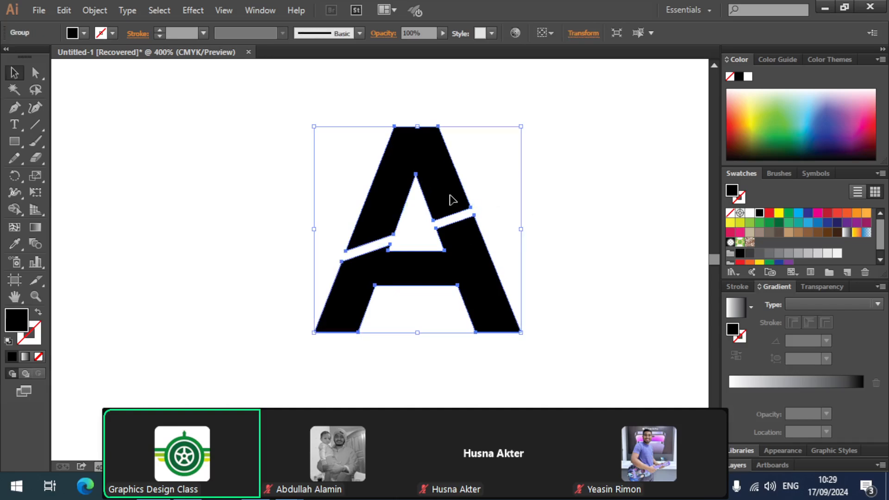
{"action": "right_click", "coordinate": [436, 167]}
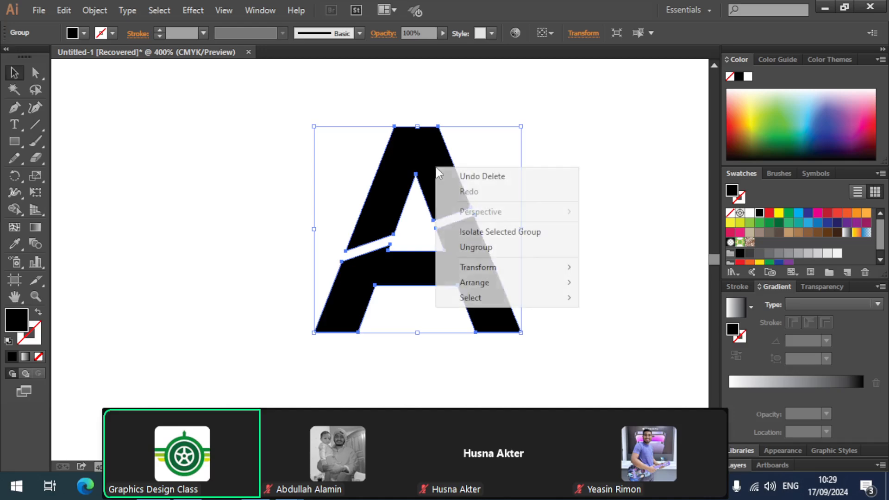
{"action": "left_click", "coordinate": [489, 248]}
{"action": "left_click", "coordinate": [584, 226]}
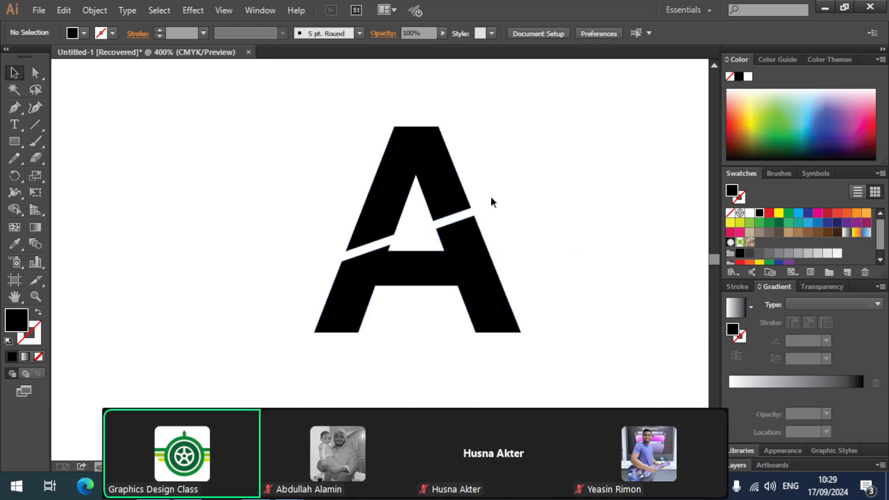
Check whether the A's upper piece can be selected separately from the lower piece, and inspect the commands available for it.
{"action": "left_click", "coordinate": [445, 167]}
{"action": "right_click", "coordinate": [486, 261]}
{"action": "left_click", "coordinate": [571, 199]}
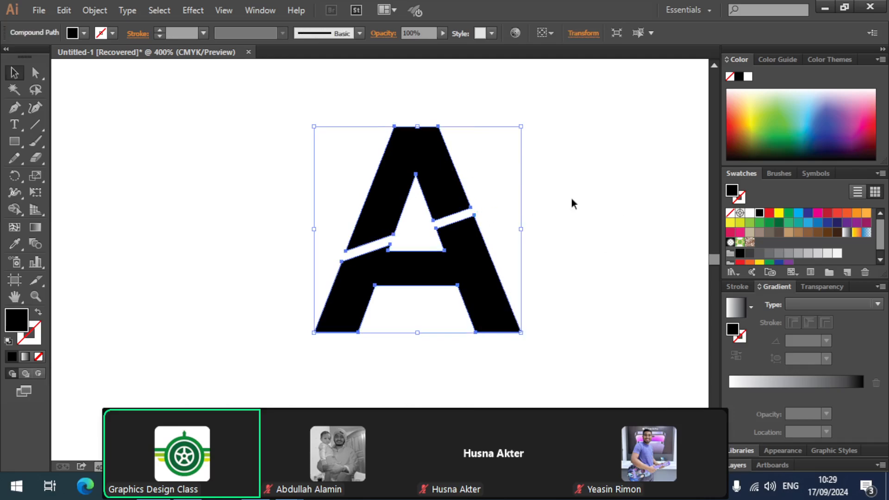
{"action": "left_click", "coordinate": [572, 199]}
{"action": "left_click", "coordinate": [437, 171]}
{"action": "right_click", "coordinate": [437, 171]}
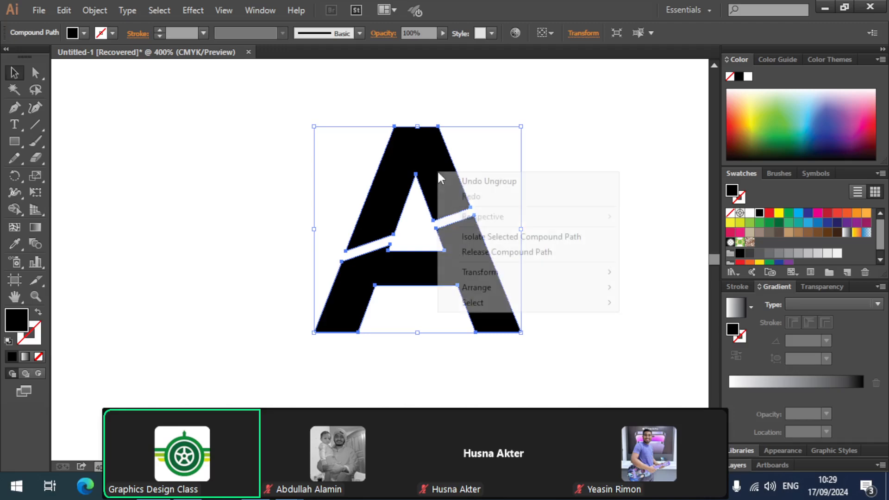
{"action": "left_click", "coordinate": [562, 148]}
{"action": "left_click", "coordinate": [562, 148]}
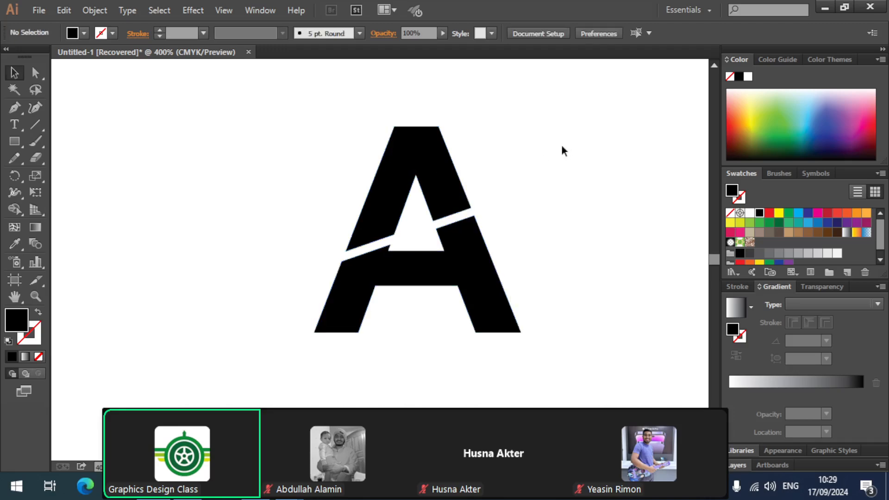
{"action": "left_click", "coordinate": [436, 149]}
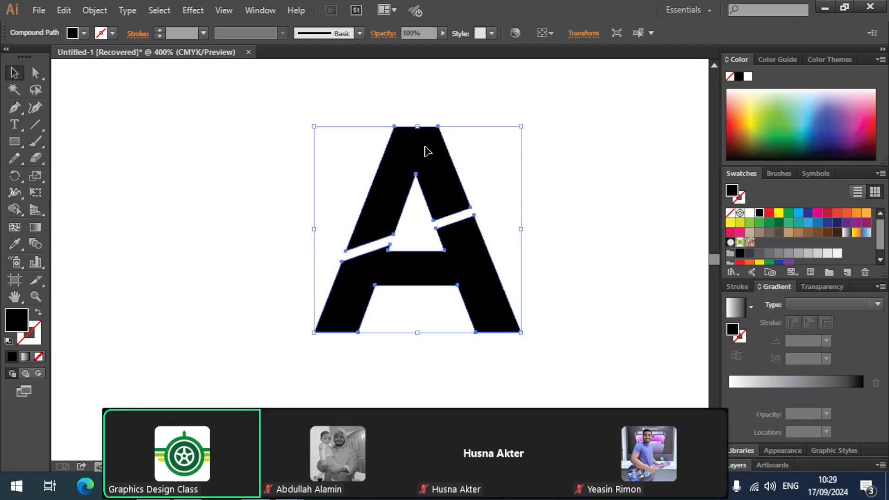
{"action": "left_click", "coordinate": [571, 205]}
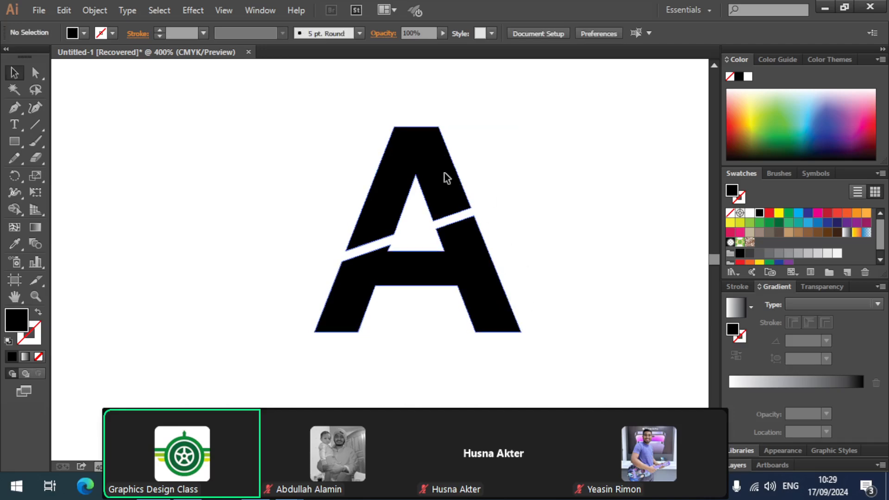
Release the A's compound path into separate shapes and test-select its upper and lower pieces individually.
{"action": "left_click", "coordinate": [446, 175]}
{"action": "right_click", "coordinate": [443, 171]}
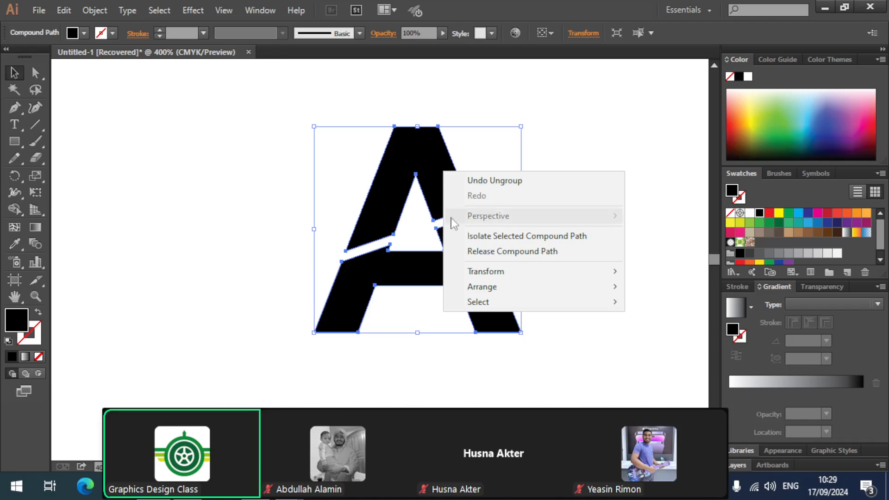
{"action": "left_click", "coordinate": [549, 256]}
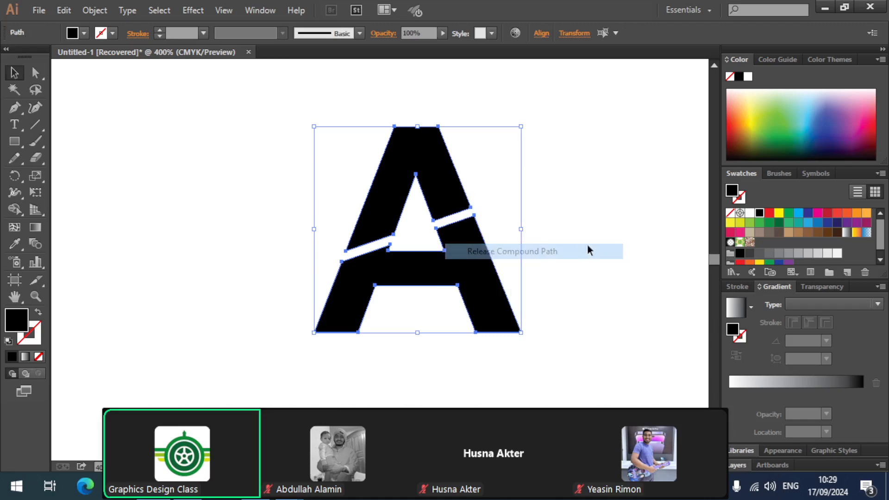
{"action": "left_click", "coordinate": [593, 243]}
{"action": "left_click", "coordinate": [426, 154]}
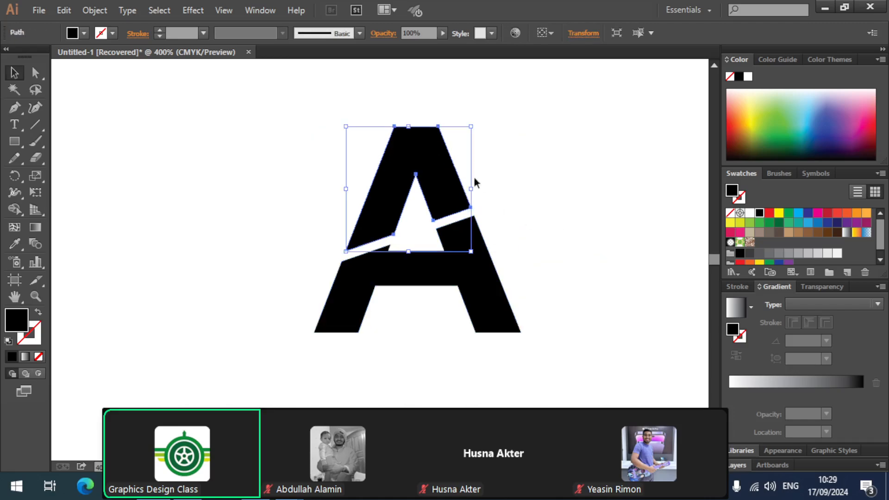
{"action": "left_click", "coordinate": [479, 306]}
{"action": "left_click", "coordinate": [586, 270]}
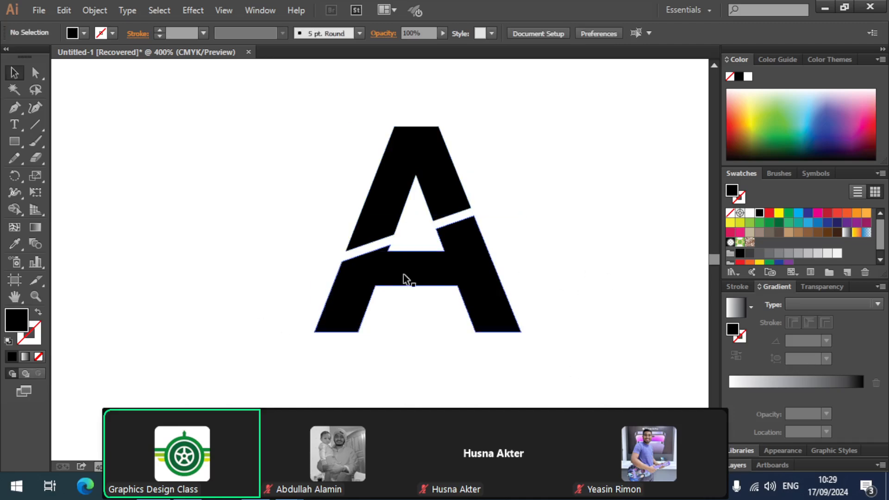
Examine the cut contours of both A pieces in Outline view, comparing them with the filled preview.
{"action": "left_click", "coordinate": [404, 251], "text": "ctrl"}
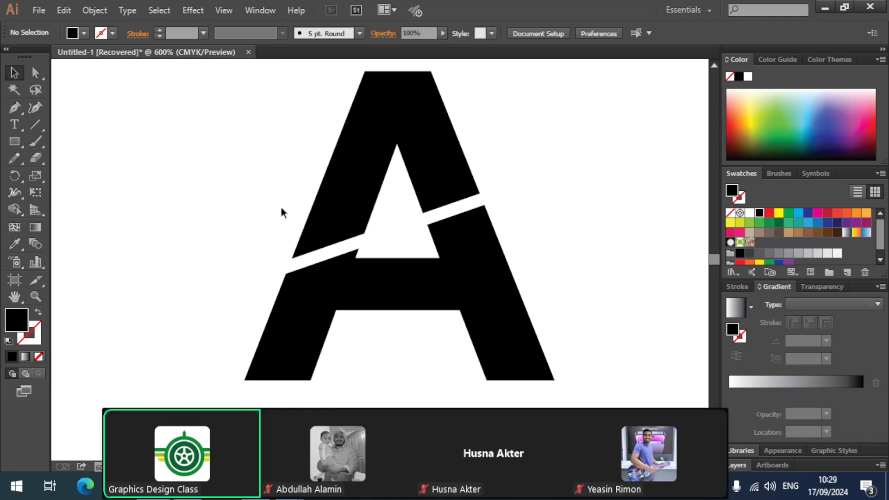
{"action": "left_click_drag", "start_coordinate": [258, 151], "coordinate": [537, 327]}
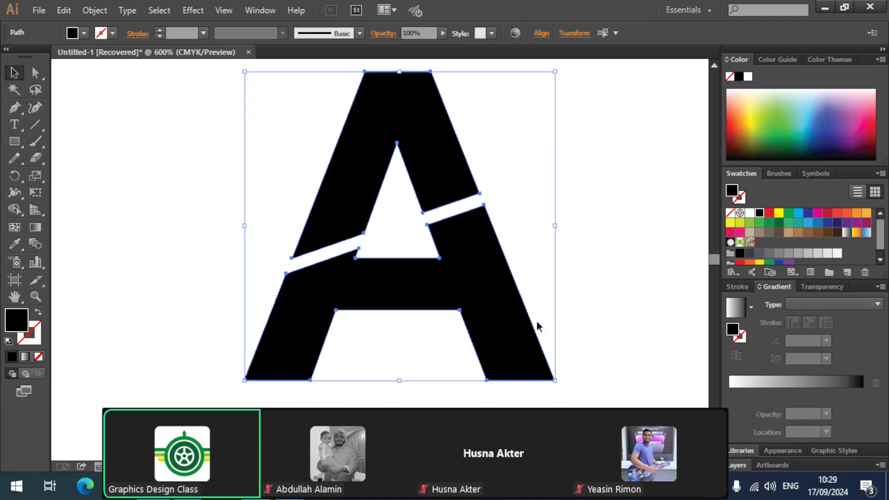
{"action": "left_click", "coordinate": [596, 253]}
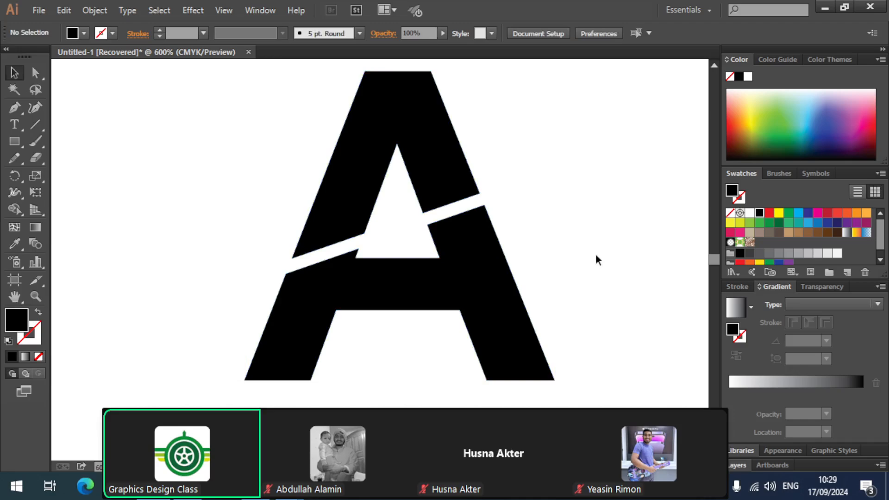
{"action": "key", "text": "ctrl+y"}
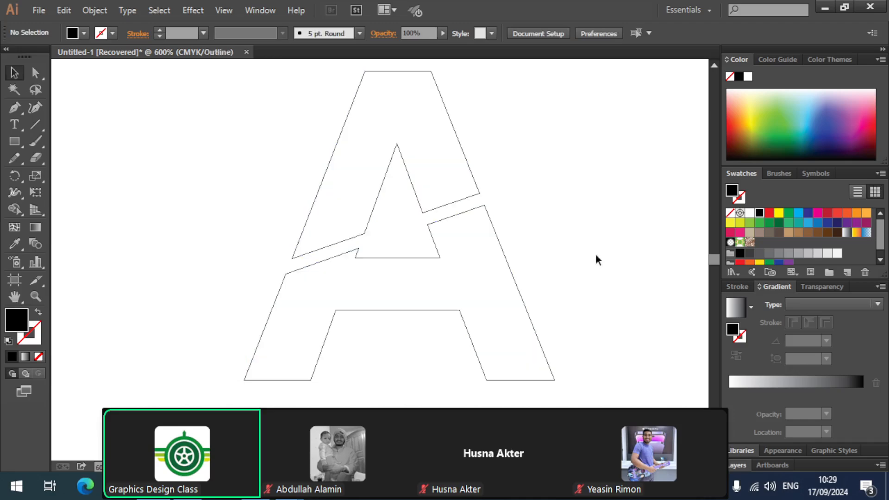
{"action": "left_click_drag", "start_coordinate": [275, 78], "coordinate": [638, 336]}
{"action": "left_click", "coordinate": [632, 269]}
{"action": "left_click", "coordinate": [467, 210]}
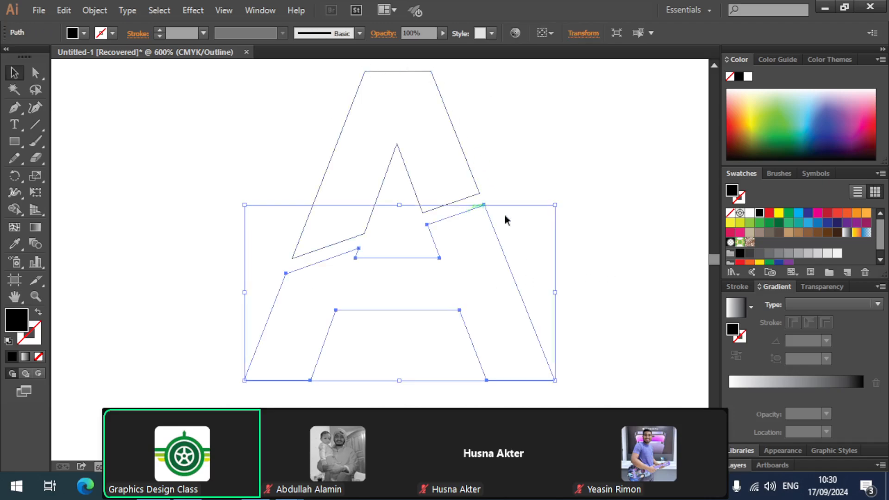
{"action": "left_click", "coordinate": [585, 204]}
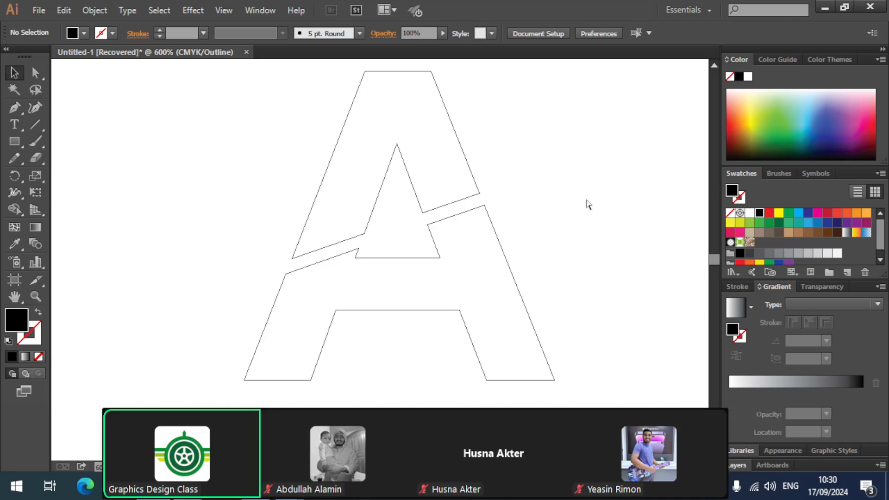
{"action": "key", "text": "ctrl+y"}
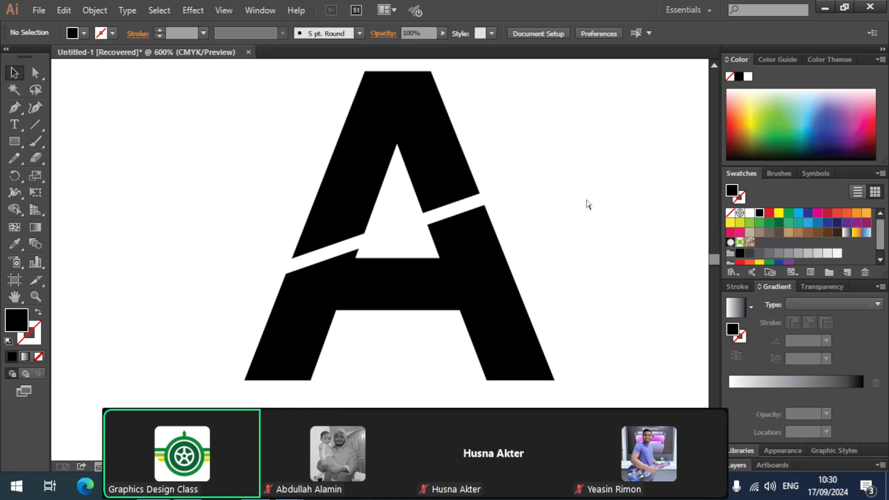
{"action": "key", "text": "ctrl+y"}
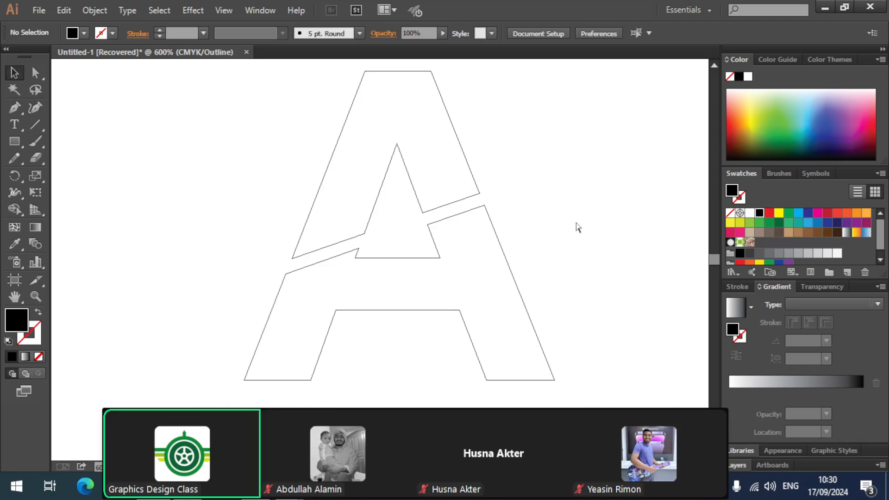
{"action": "key", "text": "ctrl+y"}
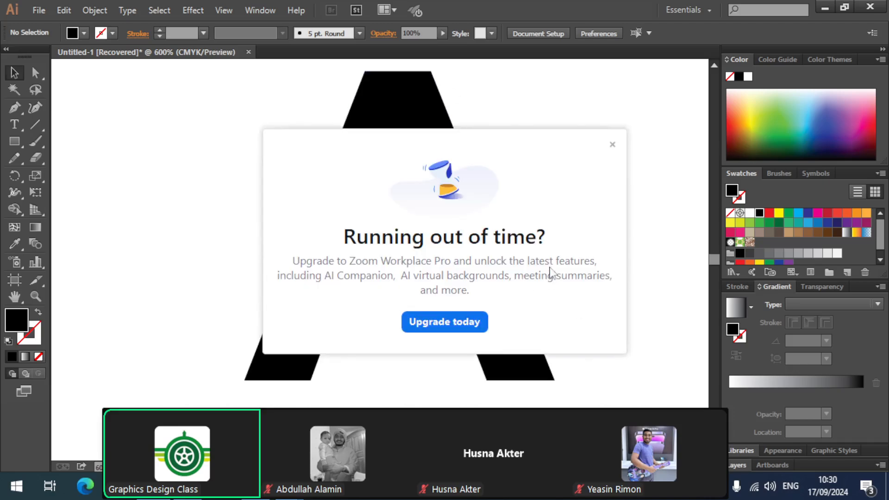
{"action": "left_click", "coordinate": [612, 145]}
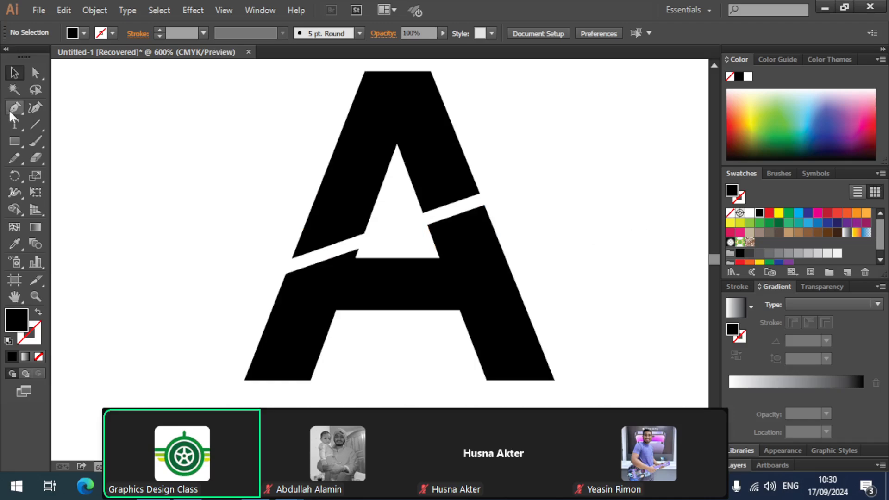
In Outline view, draw a closed Pen triangle from the cut's inner right corner, outward to about X 460, Y 267 px, and back via the counter's lower-right corner.
{"action": "left_click_drag", "start_coordinate": [9, 110], "coordinate": [69, 118]}
{"action": "left_click", "coordinate": [63, 108]}
{"action": "left_click", "coordinate": [426, 225]}
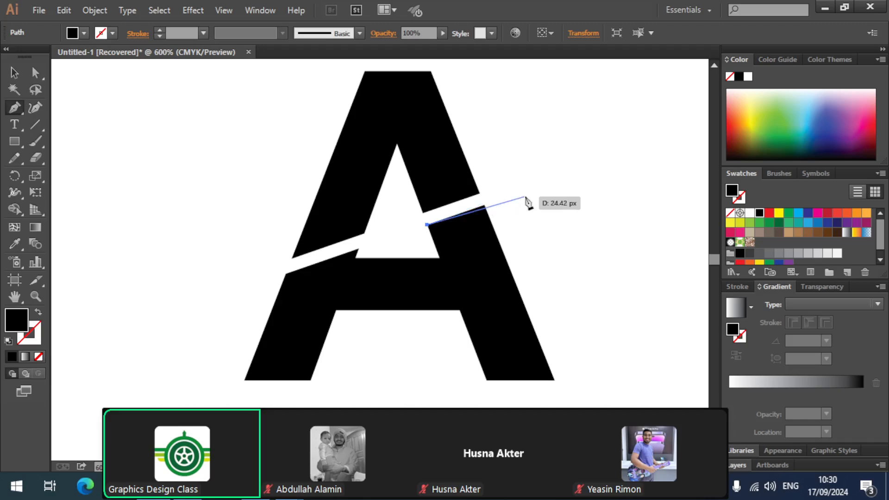
{"action": "key", "text": "ctrl"}
{"action": "key", "text": "ctrl+y"}
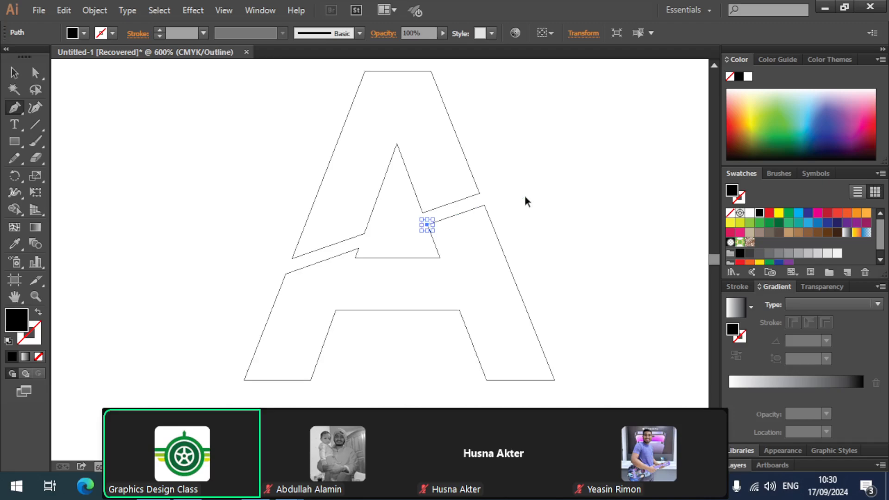
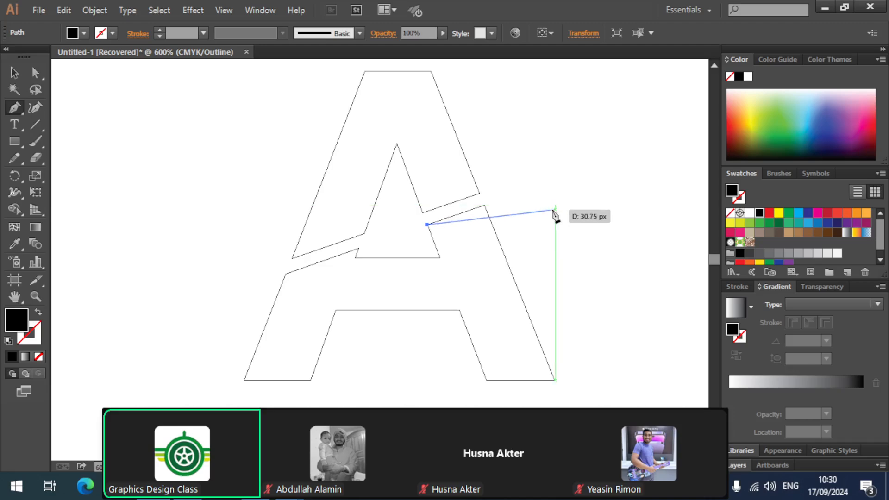
{"action": "left_click", "coordinate": [530, 189]}
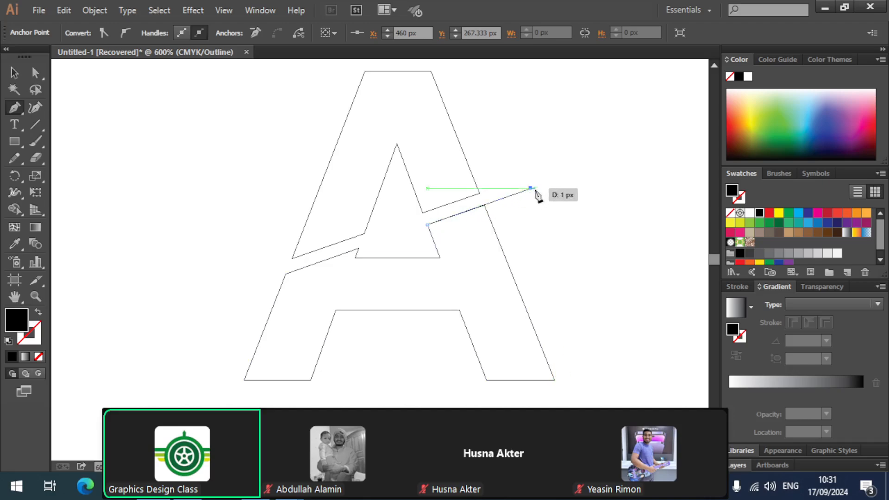
{"action": "left_click", "coordinate": [441, 261]}
{"action": "left_click", "coordinate": [425, 226]}
{"action": "key", "text": "v"}
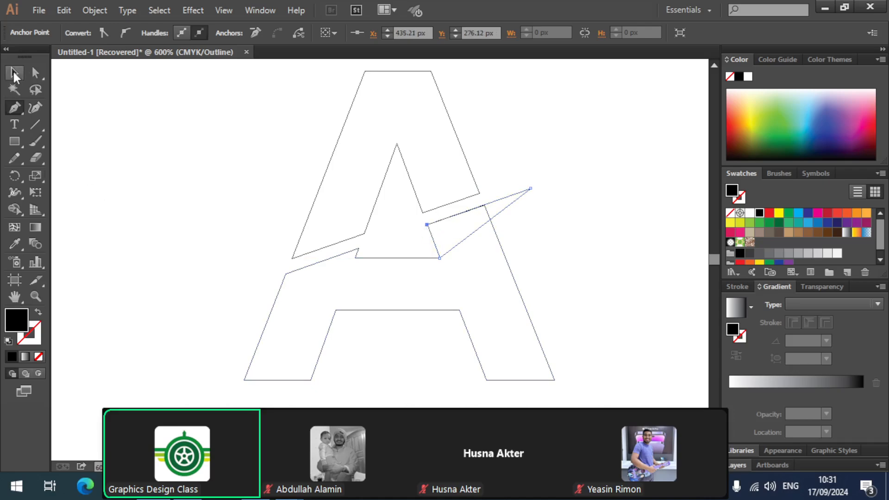
{"action": "left_click", "coordinate": [186, 179]}
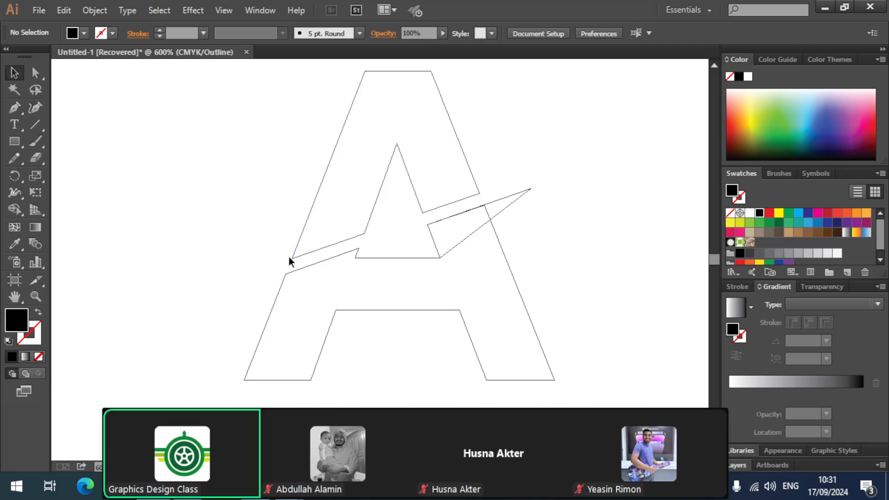
{"action": "left_click", "coordinate": [9, 106]}
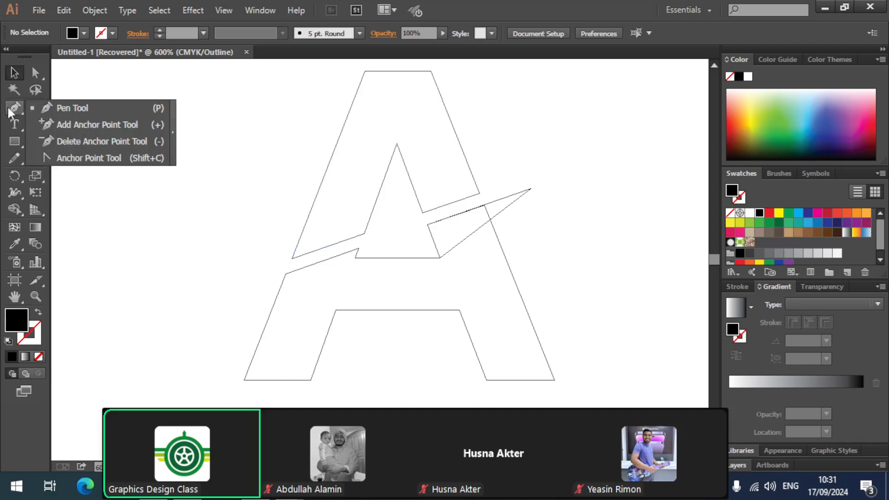
{"action": "left_click", "coordinate": [66, 109]}
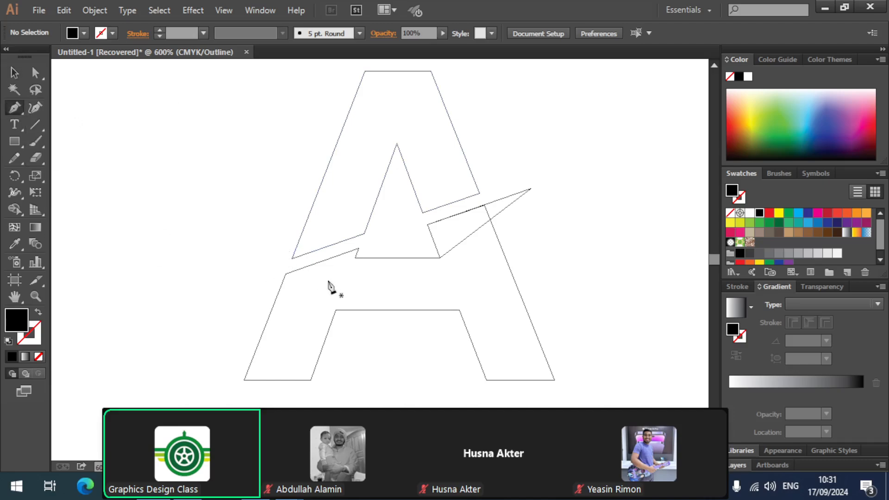
{"action": "left_click", "coordinate": [291, 258]}
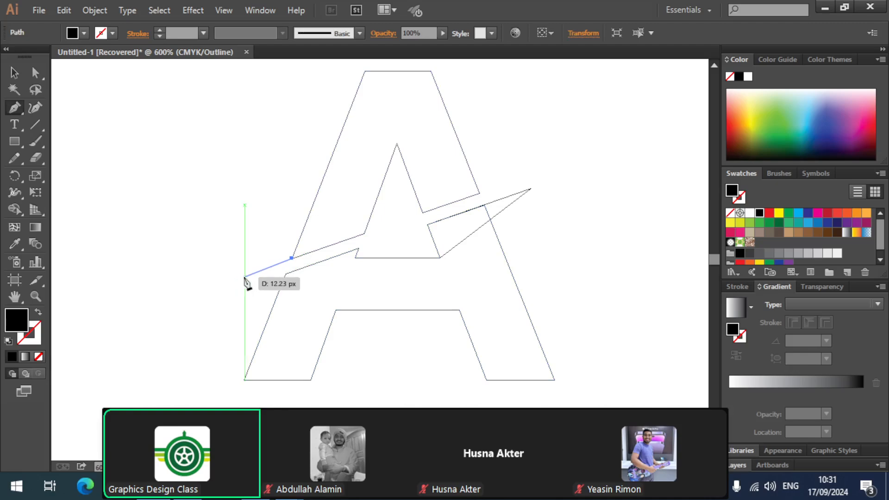
{"action": "left_click", "coordinate": [244, 277]}
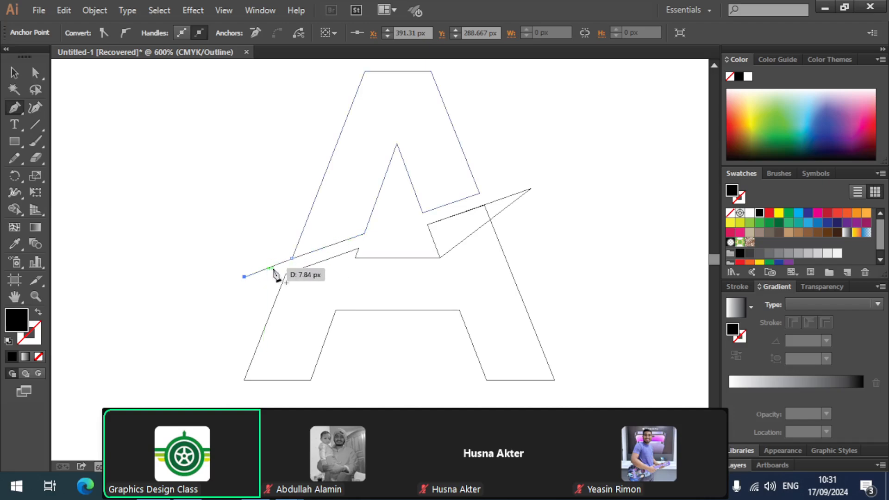
{"action": "key", "text": "ctrl+z"}
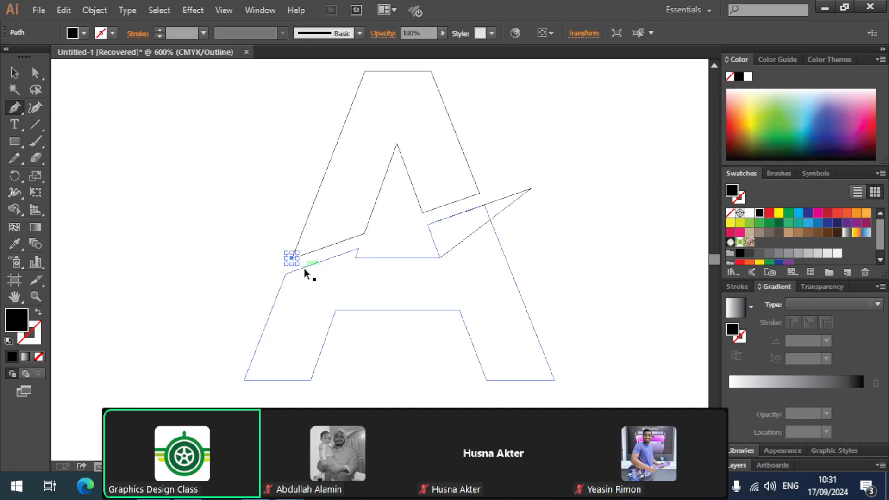
{"action": "left_click", "coordinate": [311, 271], "text": "ctrl"}
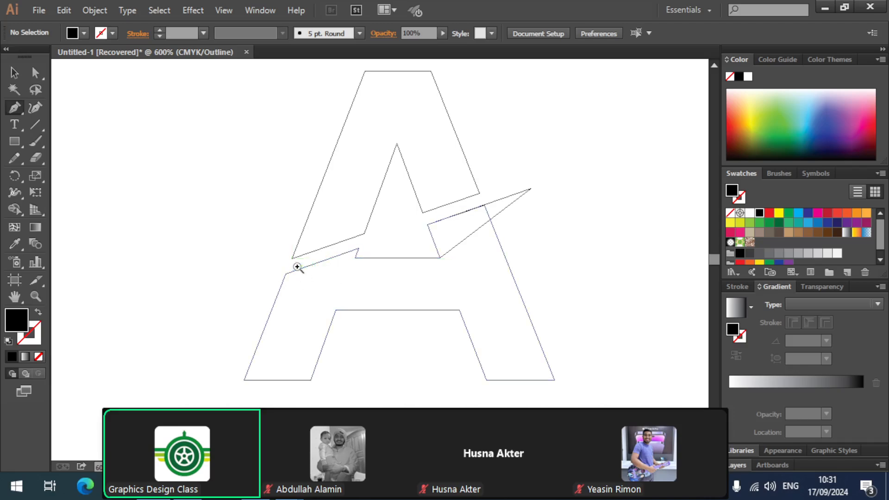
Draw a thin closed Pen triangle at the upper piece's lower-left corner, with its tip at about X 391, Y 288 px and its inner corner on the cut edge.
{"action": "left_click", "coordinate": [297, 267], "text": "ctrl"}
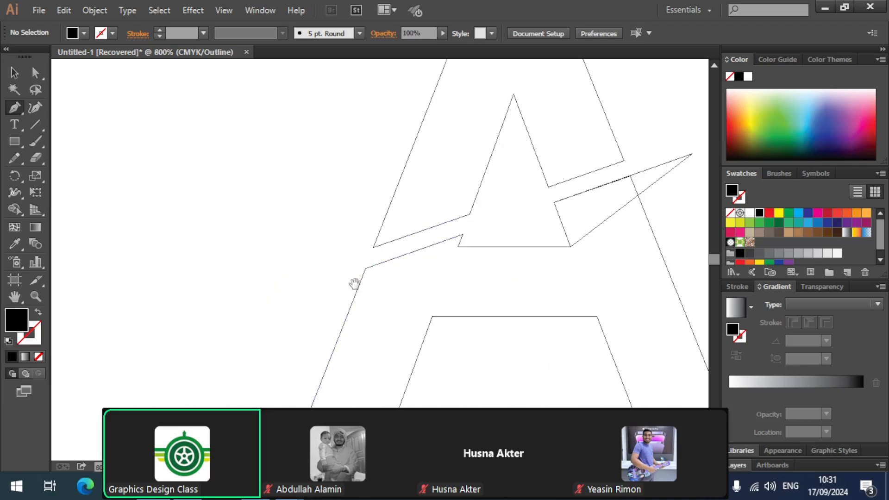
{"action": "left_click", "coordinate": [376, 238]}
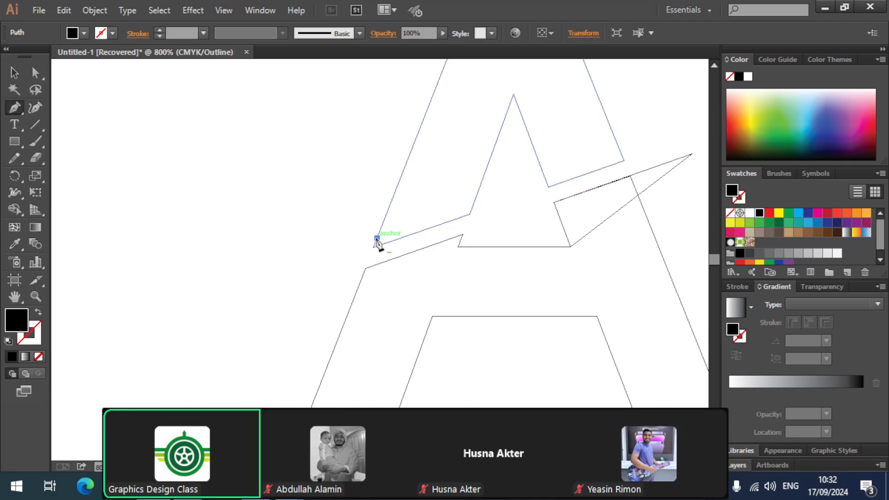
{"action": "left_click", "coordinate": [309, 269]}
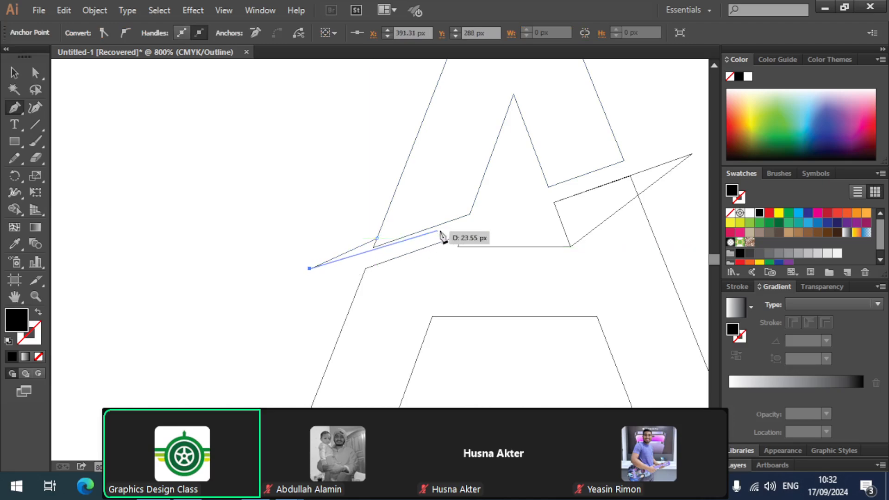
{"action": "left_click", "coordinate": [418, 234]}
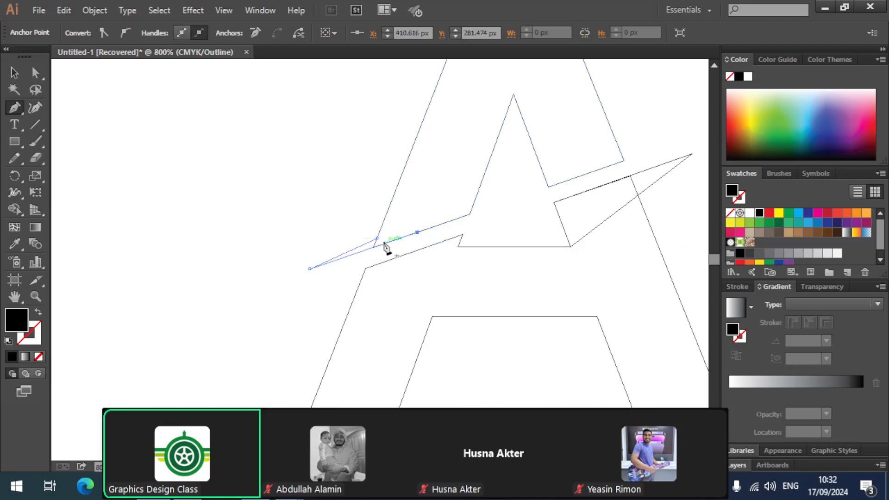
{"action": "left_click", "coordinate": [14, 70]}
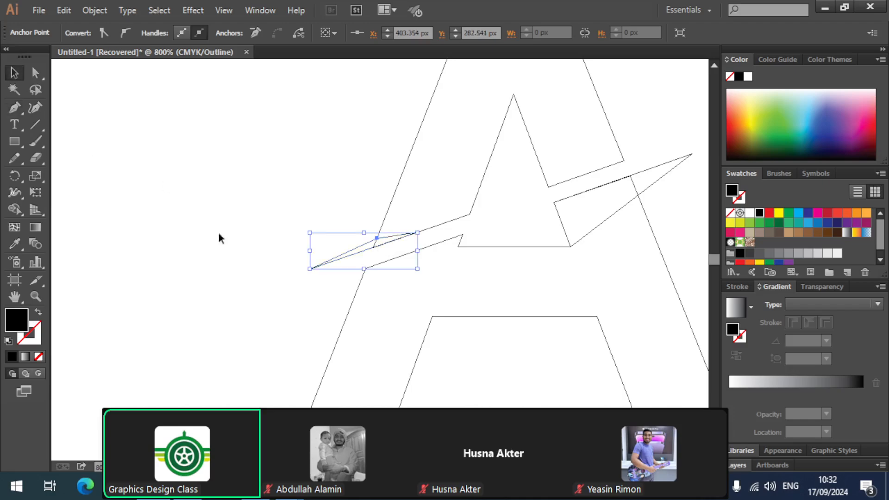
{"action": "left_click", "coordinate": [354, 321]}
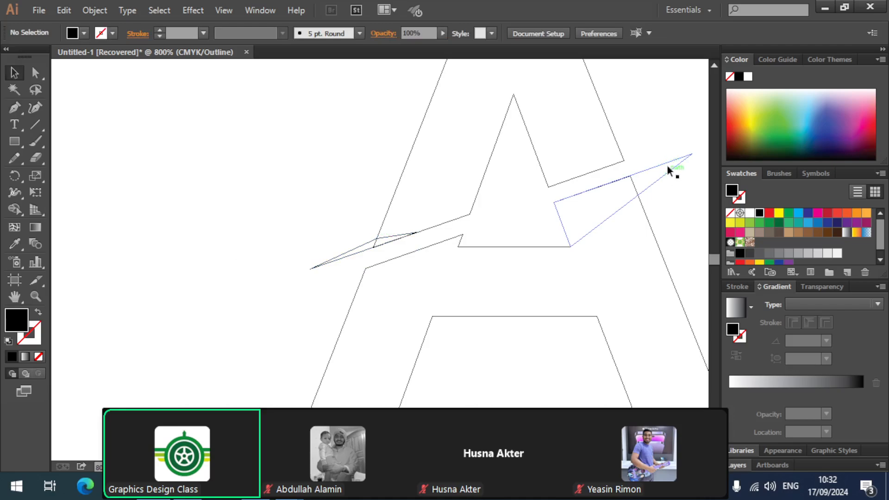
Nudge the left triangle's outer tip down to about X 391.31, Y 288.17 px so its lower side lines up with the cut edge.
{"action": "left_click", "coordinate": [342, 259]}
{"action": "left_click", "coordinate": [367, 249], "text": "ctrl+space"}
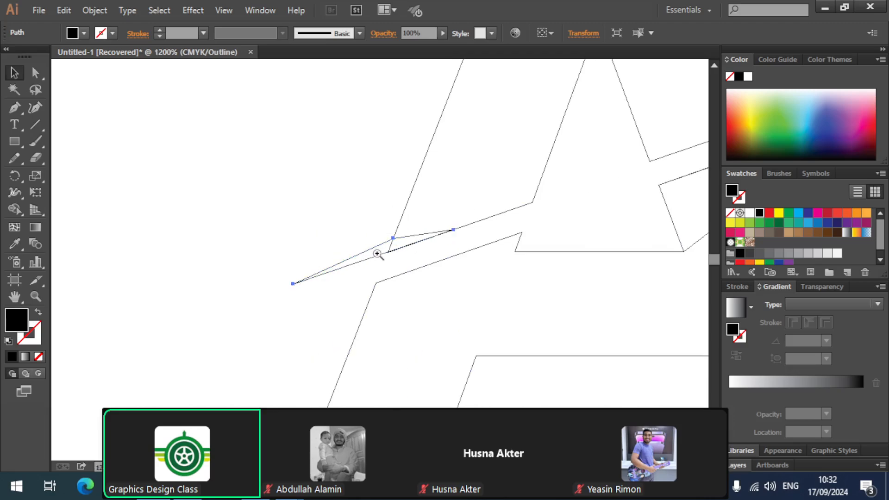
{"action": "left_click", "coordinate": [376, 254], "text": "ctrl+space"}
{"action": "left_click", "coordinate": [377, 255], "text": "ctrl+space"}
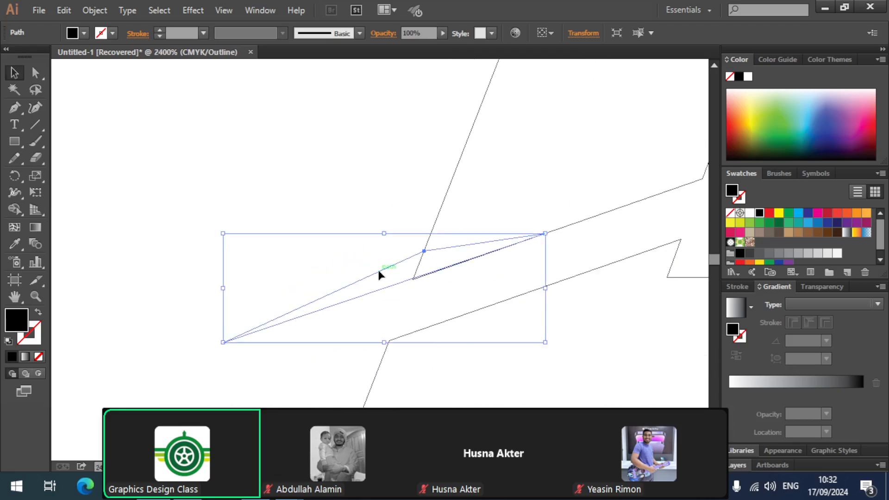
{"action": "left_click", "coordinate": [388, 276], "text": "ctrl+space"}
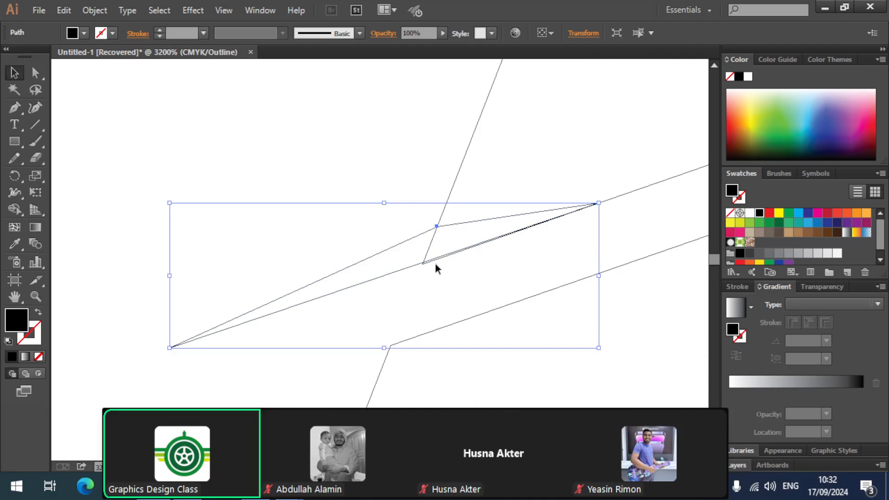
{"action": "left_click", "coordinate": [412, 256], "text": "ctrl+space"}
{"action": "left_click", "coordinate": [391, 262], "text": "ctrl+space"}
{"action": "left_click_drag", "start_coordinate": [380, 269], "coordinate": [433, 240]}
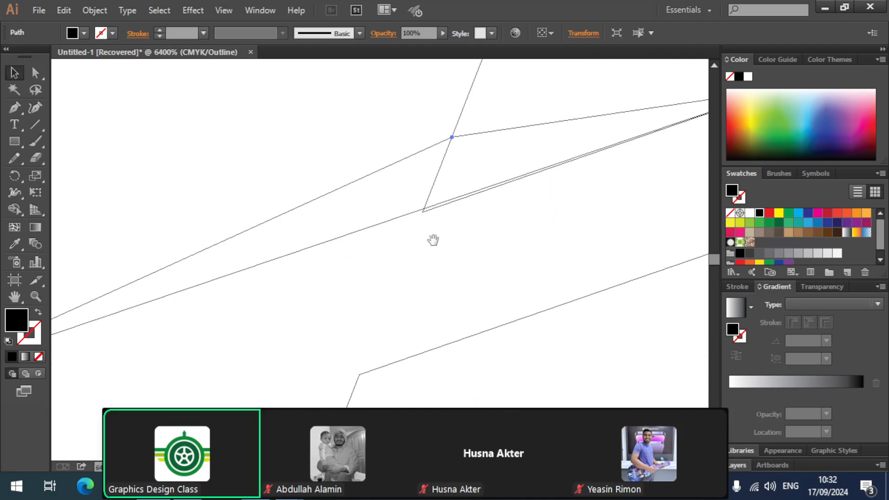
{"action": "left_click", "coordinate": [424, 215], "text": "ctrl+alt+space"}
{"action": "left_click_drag", "start_coordinate": [448, 245], "coordinate": [561, 222]}
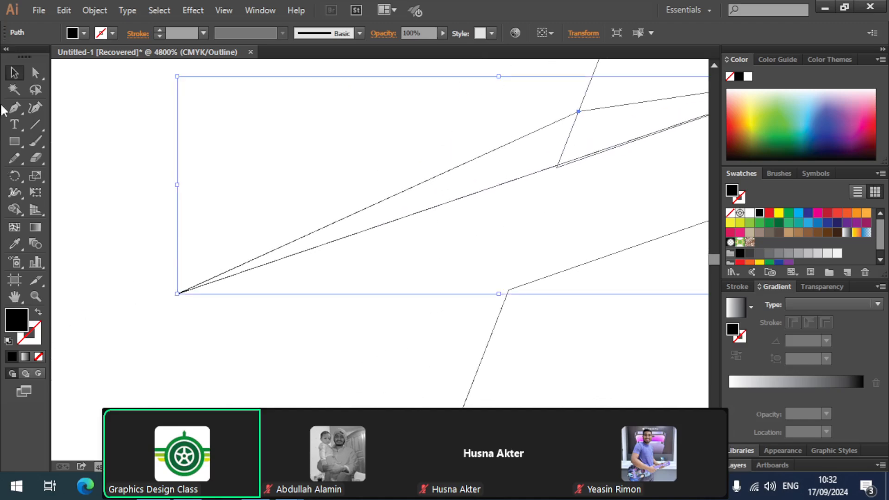
{"action": "left_click", "coordinate": [35, 74]}
{"action": "left_click", "coordinate": [176, 295]}
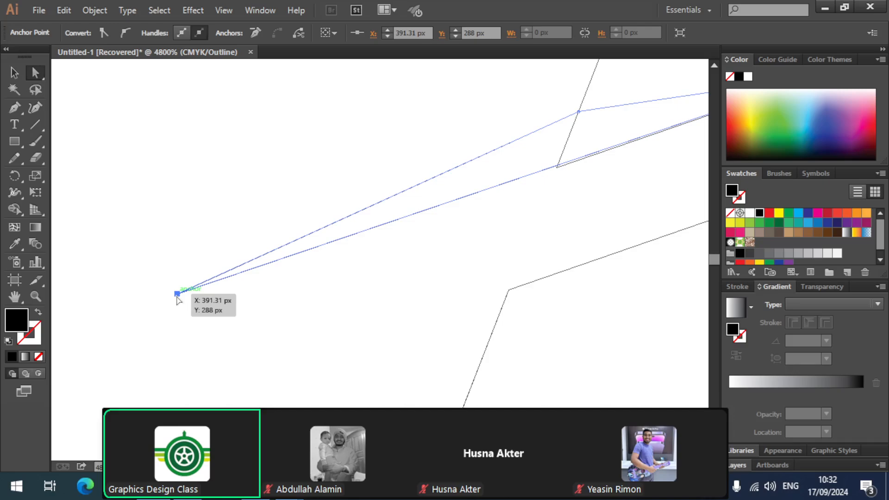
{"action": "left_click_drag", "start_coordinate": [176, 298], "coordinate": [177, 299]}
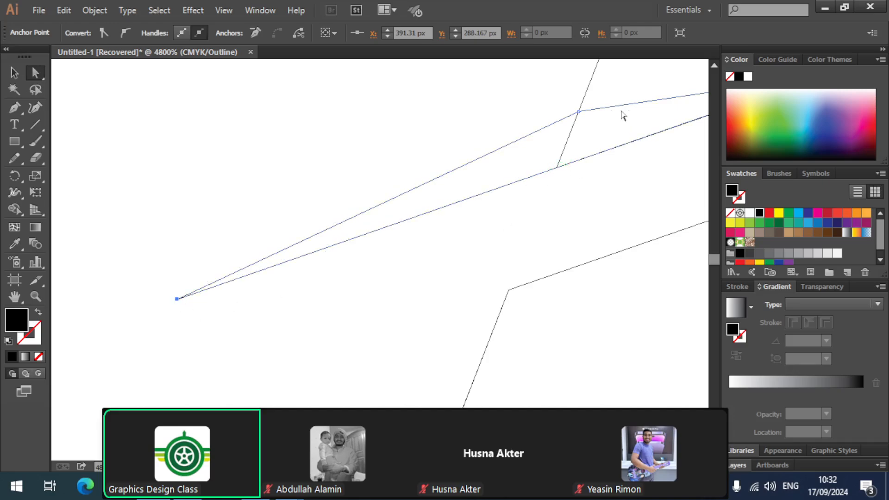
Move the left triangle's top anchor up along the A's outer left edge to about X 404, Y 281 px.
{"action": "left_click_drag", "start_coordinate": [578, 113], "coordinate": [588, 89]}
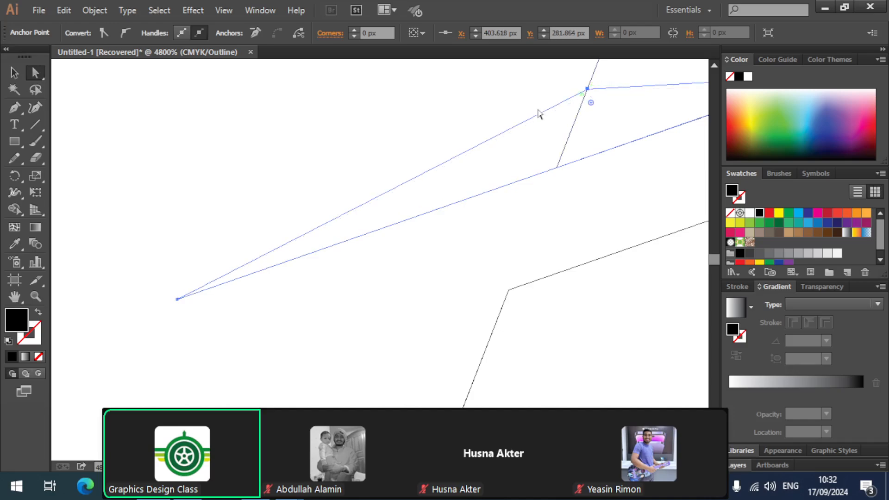
{"action": "key", "text": "ctrl+minus"}
{"action": "key", "text": "ctrl+minus"}
{"action": "key", "text": "ctrl+minus"}
{"action": "key", "text": "ctrl+minus"}
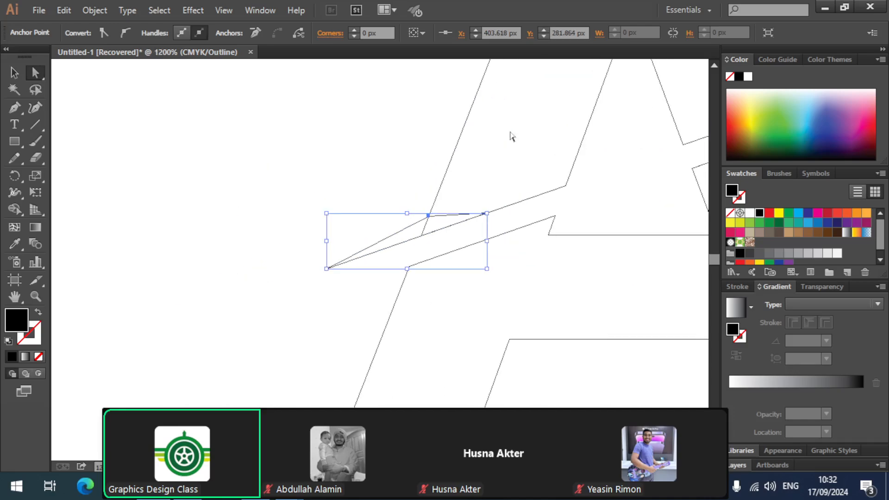
{"action": "left_click_drag", "start_coordinate": [551, 283], "coordinate": [394, 294]}
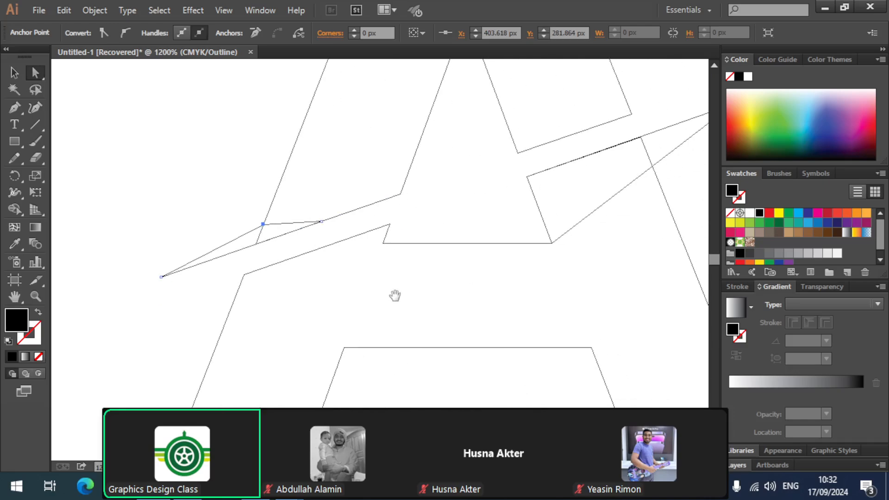
{"action": "key", "text": "ctrl+plus"}
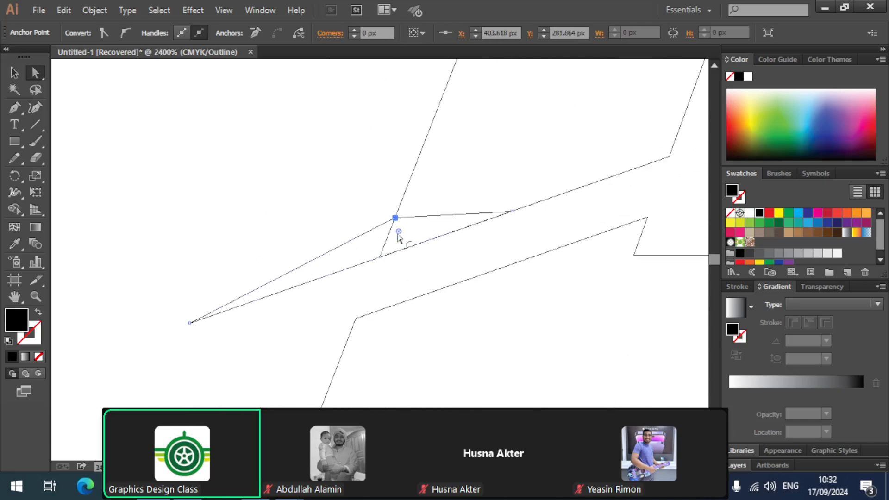
{"action": "left_click_drag", "start_coordinate": [396, 218], "coordinate": [401, 203]}
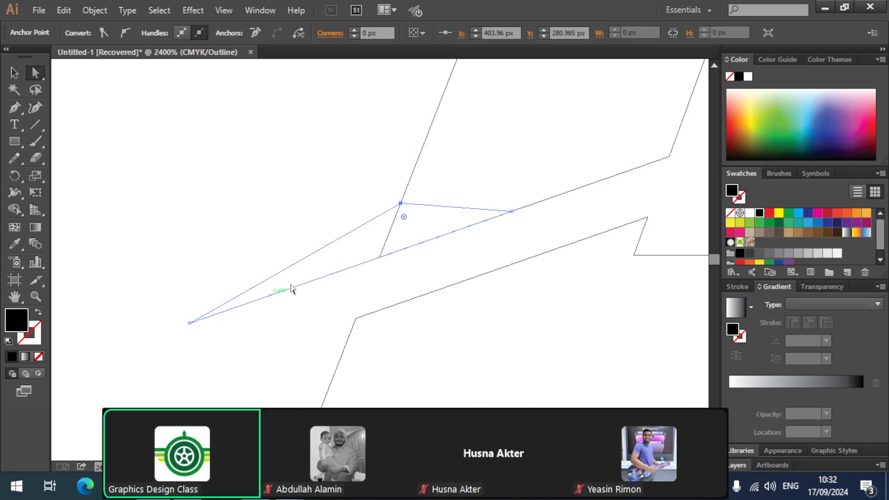
Shorten the left triangle slightly by moving its outer tip inward along the line of the cut.
{"action": "left_click", "coordinate": [190, 323]}
{"action": "left_click_drag", "start_coordinate": [190, 323], "coordinate": [206, 316]}
{"action": "left_click", "coordinate": [219, 347]}
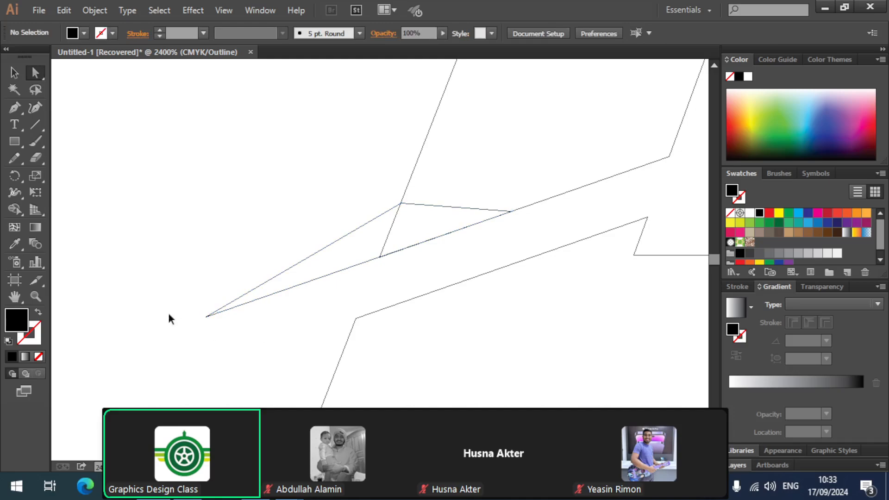
Return to the filled preview to inspect the A with both pointed shapes, and select the letter's upper piece.
{"action": "key", "text": "ctrl+minus"}
{"action": "key", "text": "ctrl+minus"}
{"action": "key", "text": "ctrl+minus"}
{"action": "key", "text": "ctrl+minus"}
{"action": "key", "text": "ctrl+minus"}
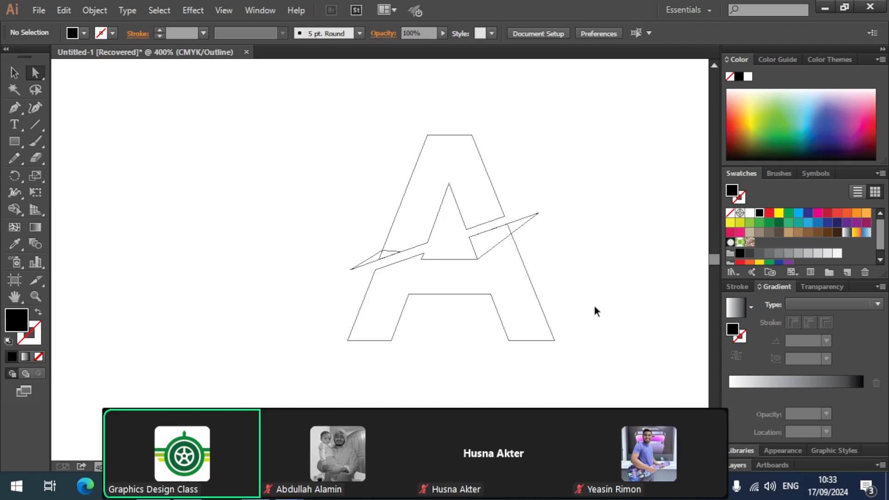
{"action": "key", "text": "ctrl+y"}
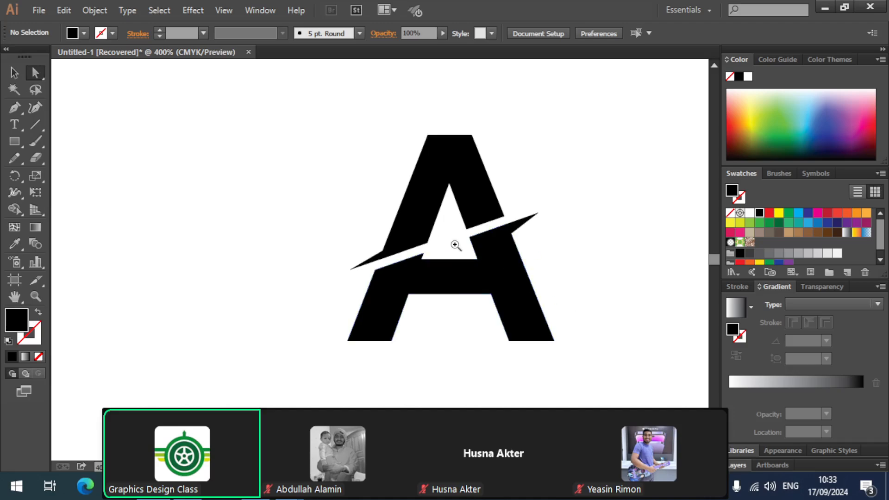
{"action": "left_click", "coordinate": [597, 238]}
{"action": "scroll", "coordinate": [558, 194], "scroll_direction": "down", "scroll_amount": 1}
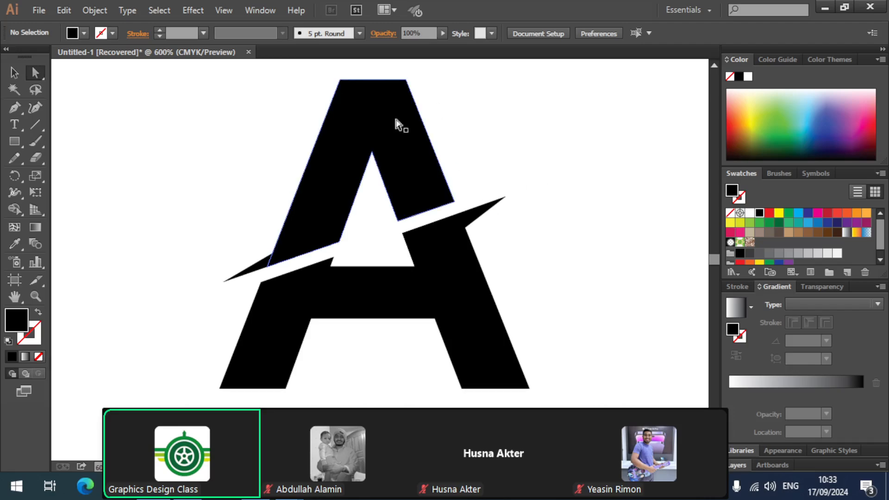
{"action": "left_click", "coordinate": [406, 132]}
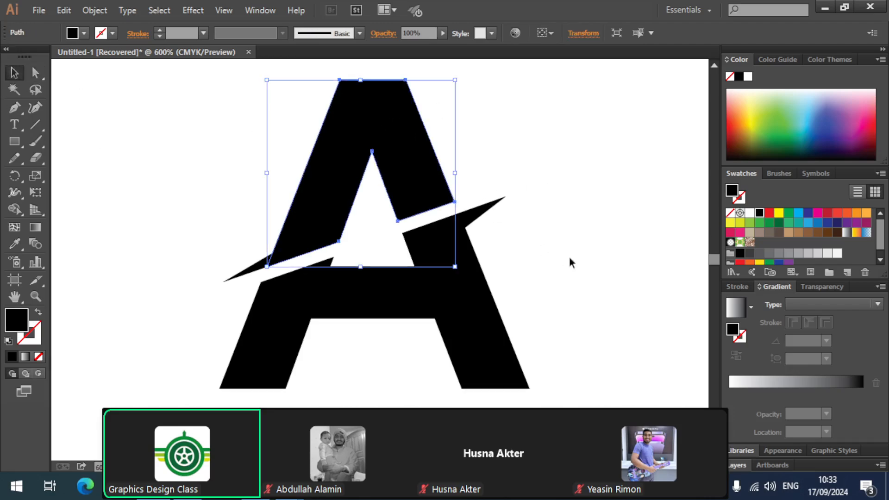
{"action": "left_click", "coordinate": [569, 259]}
{"action": "scroll", "coordinate": [569, 261], "scroll_direction": "down", "scroll_amount": 1}
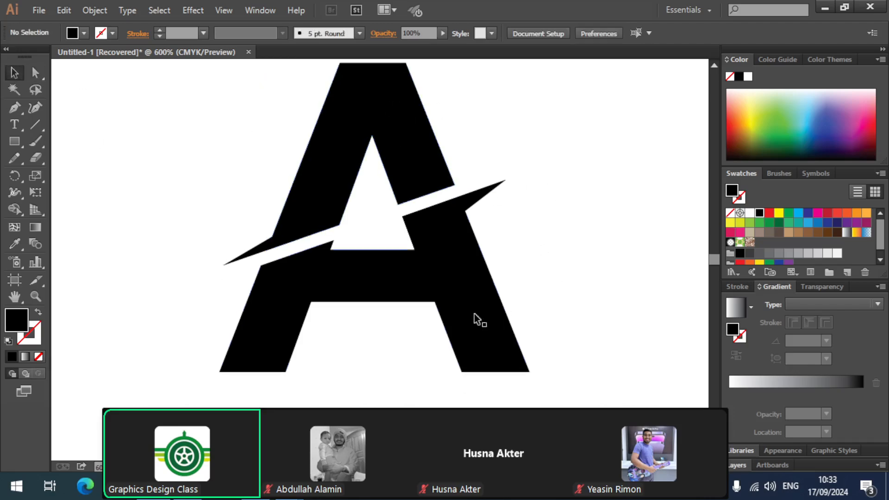
{"action": "left_click", "coordinate": [465, 319]}
{"action": "left_click", "coordinate": [574, 299]}
{"action": "left_click_drag", "start_coordinate": [524, 284], "coordinate": [555, 284]}
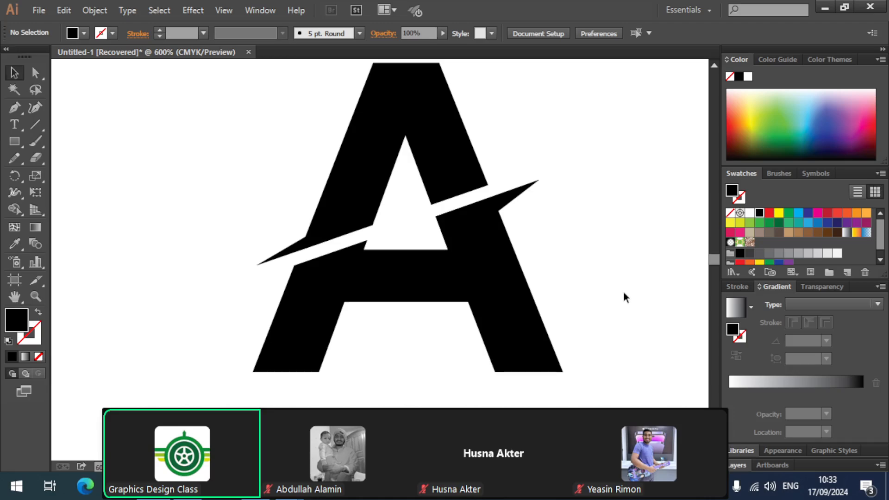
Move the meeting participant thumbnails clear of the artwork and show them as a vertical strip.
{"action": "left_click", "coordinate": [93, 438]}
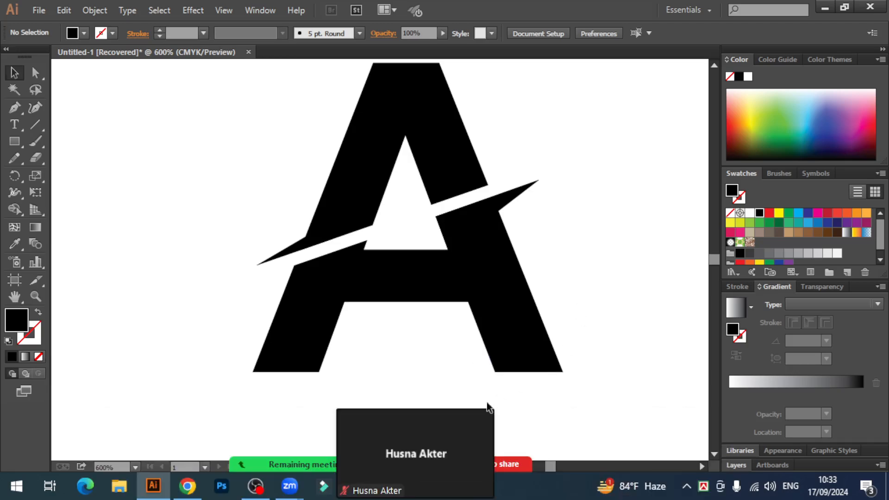
{"action": "left_click_drag", "start_coordinate": [349, 404], "coordinate": [741, 65]}
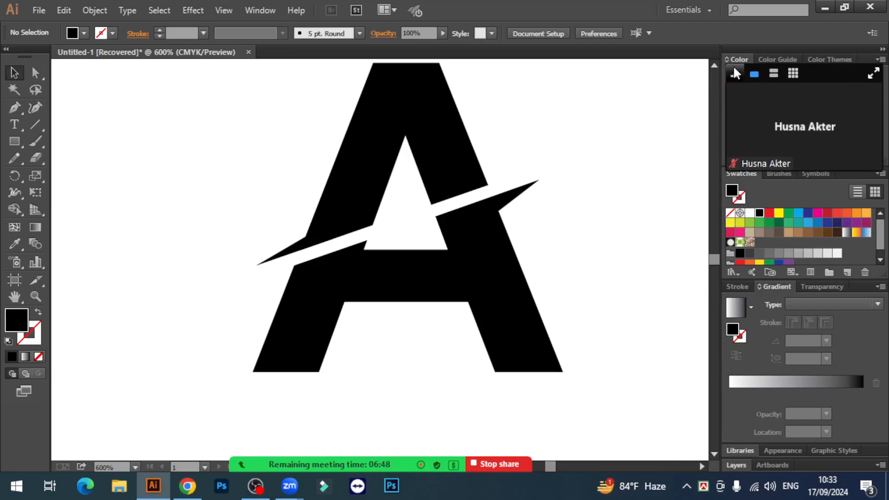
{"action": "left_click", "coordinate": [773, 73]}
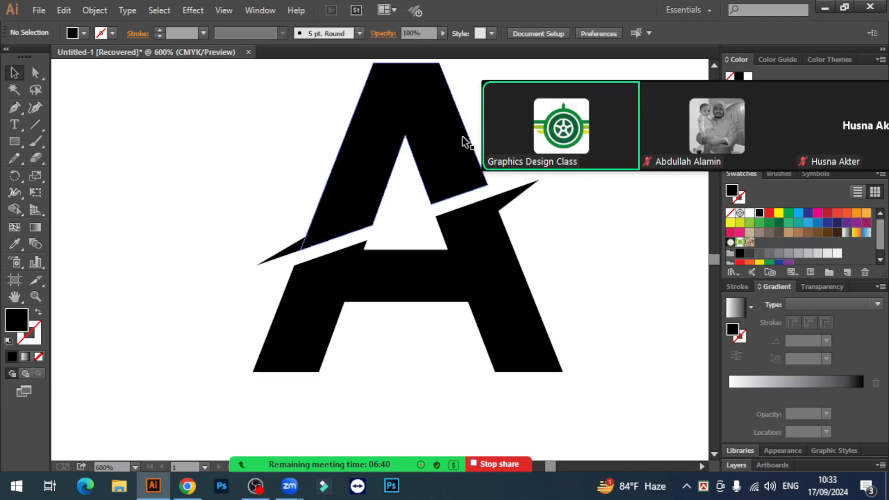
{"action": "left_click_drag", "start_coordinate": [525, 99], "coordinate": [761, 93]}
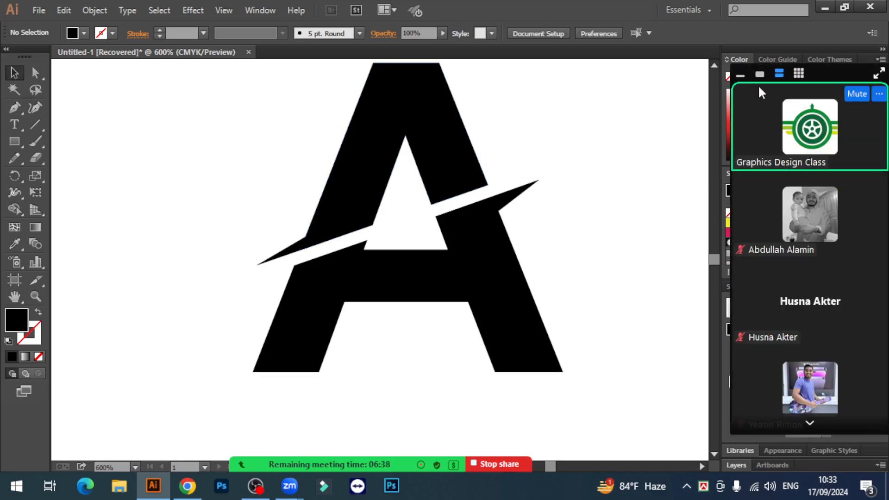
Examine the outlines of the A's upper and lower pieces and of both pointed shapes where they overlap the letter.
{"action": "left_click", "coordinate": [511, 200]}
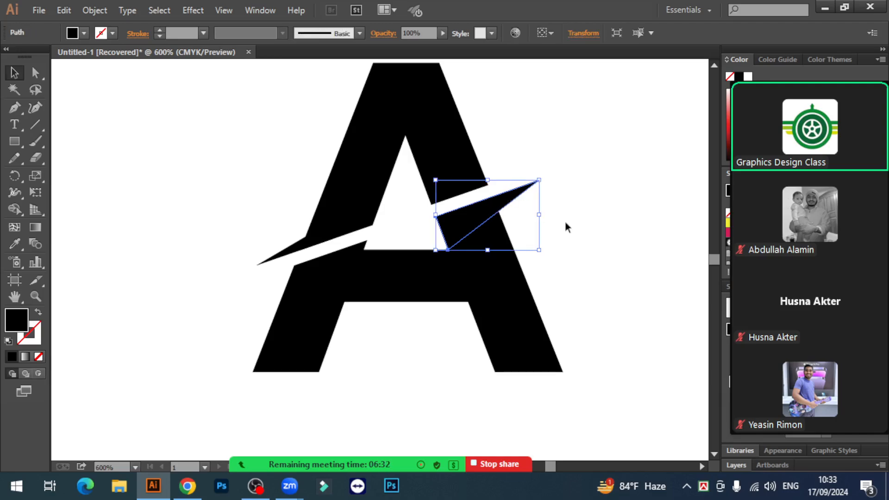
{"action": "left_click", "coordinate": [585, 236]}
{"action": "left_click", "coordinate": [506, 204]}
{"action": "left_click", "coordinate": [587, 242]}
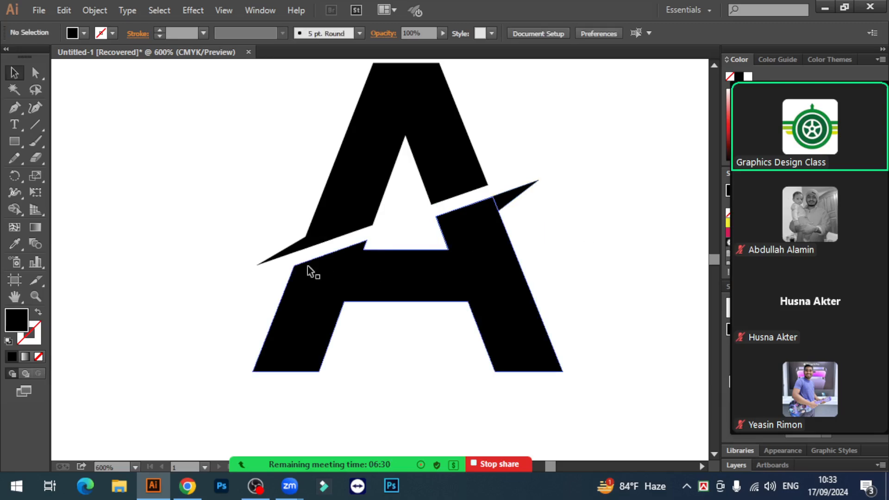
{"action": "left_click", "coordinate": [284, 258]}
{"action": "left_click", "coordinate": [610, 244]}
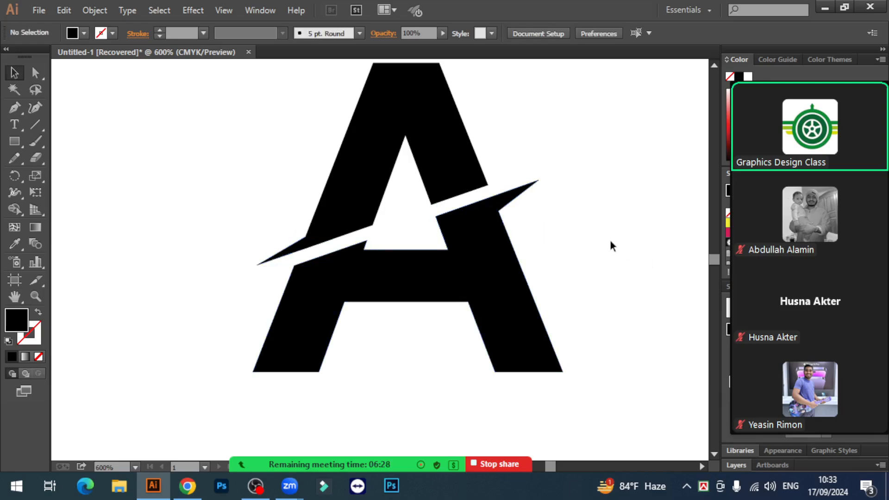
{"action": "left_click", "coordinate": [310, 245]}
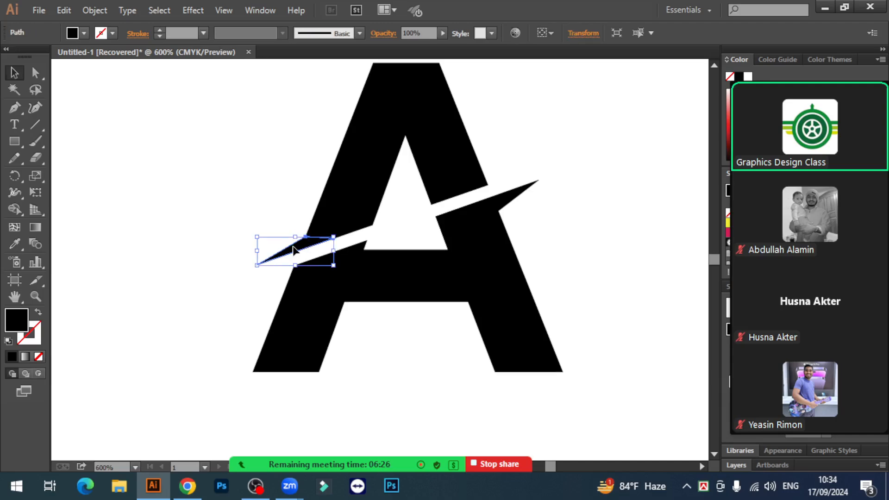
{"action": "left_click", "coordinate": [350, 198]}
{"action": "left_click", "coordinate": [586, 229]}
{"action": "left_click", "coordinate": [512, 199]}
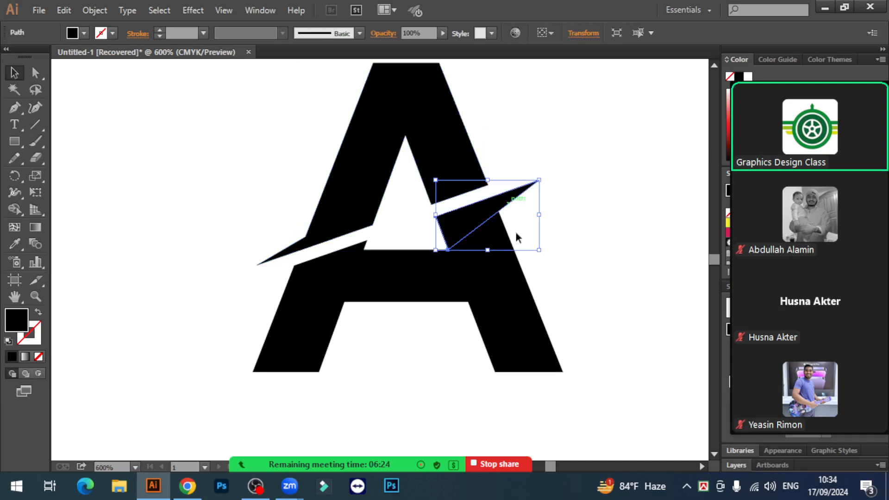
{"action": "left_click", "coordinate": [503, 287]}
{"action": "left_click", "coordinate": [581, 277]}
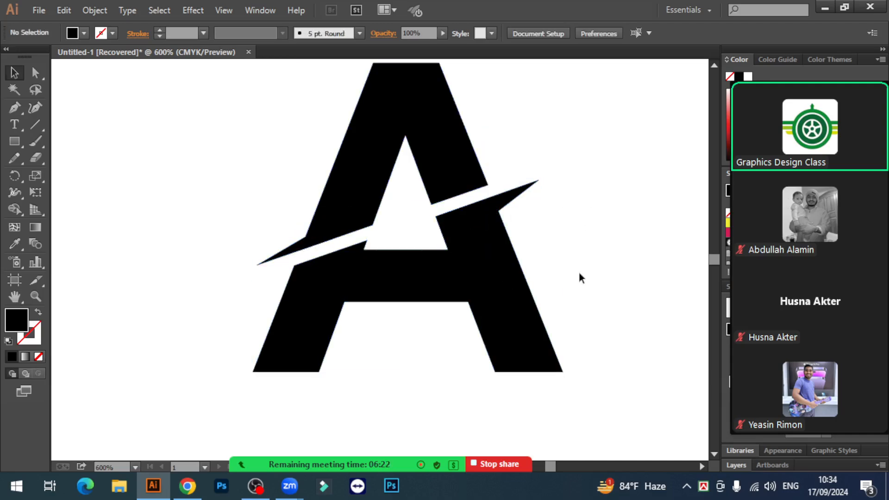
{"action": "left_click", "coordinate": [512, 200]}
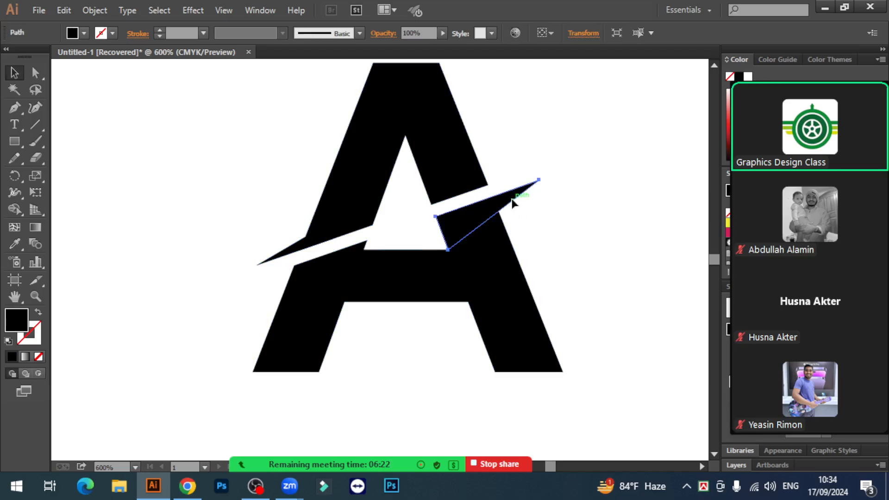
{"action": "left_click", "coordinate": [598, 242]}
{"action": "left_click_drag", "start_coordinate": [269, 119], "coordinate": [510, 324]}
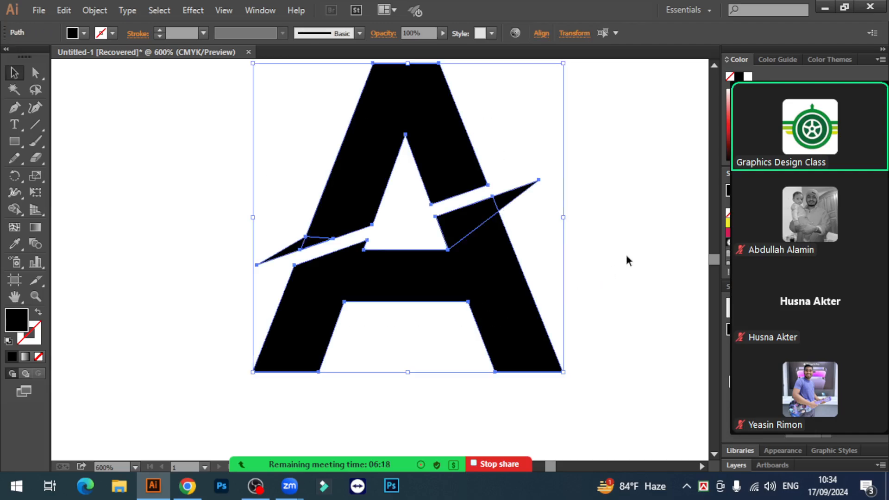
{"action": "left_click", "coordinate": [627, 259]}
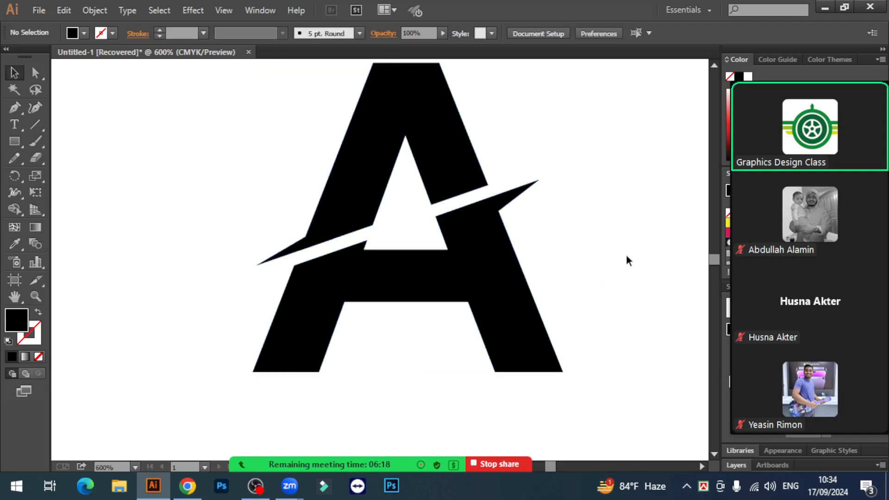
Unite the letter's two pieces with their overlapping pointed shapes using Pathfinder.
{"action": "left_click", "coordinate": [259, 10]}
{"action": "left_click", "coordinate": [319, 448]}
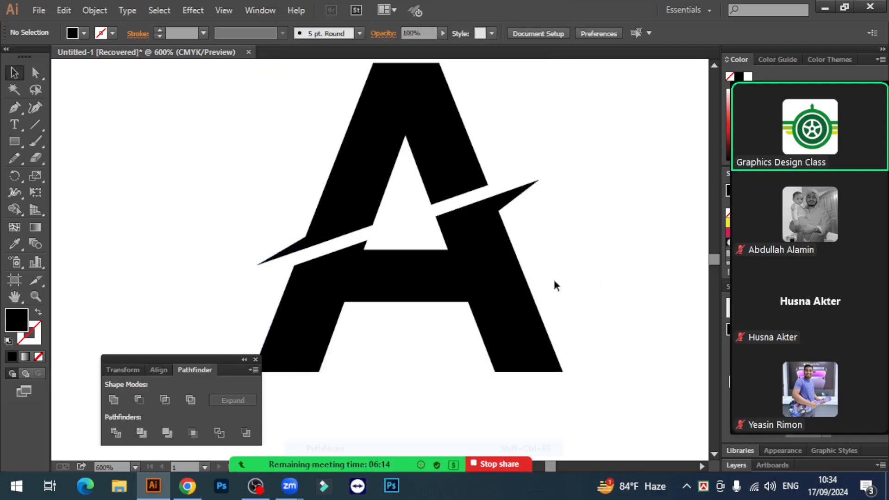
{"action": "left_click_drag", "start_coordinate": [204, 362], "coordinate": [196, 143]}
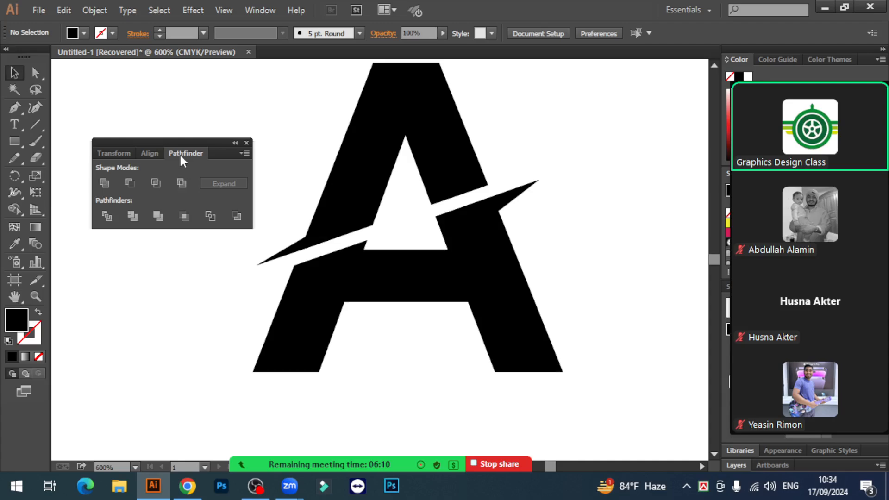
{"action": "left_click_drag", "start_coordinate": [288, 87], "coordinate": [569, 408]}
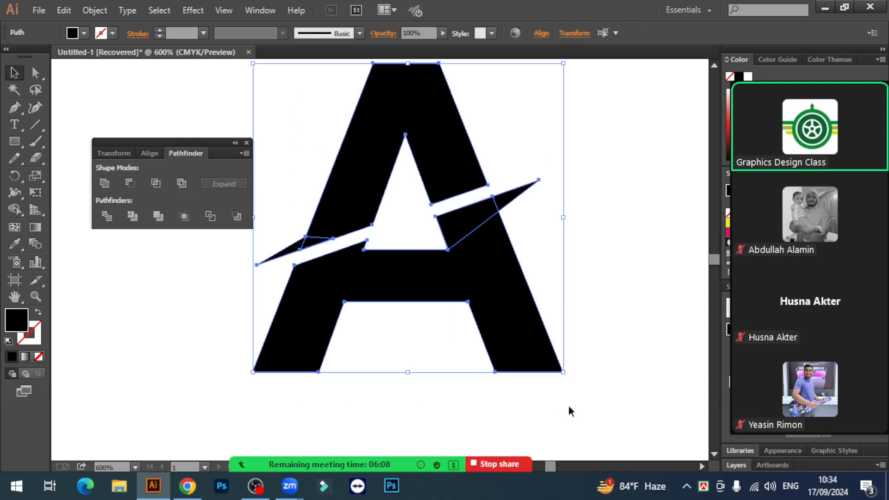
{"action": "left_click", "coordinate": [105, 183]}
{"action": "left_click", "coordinate": [646, 273]}
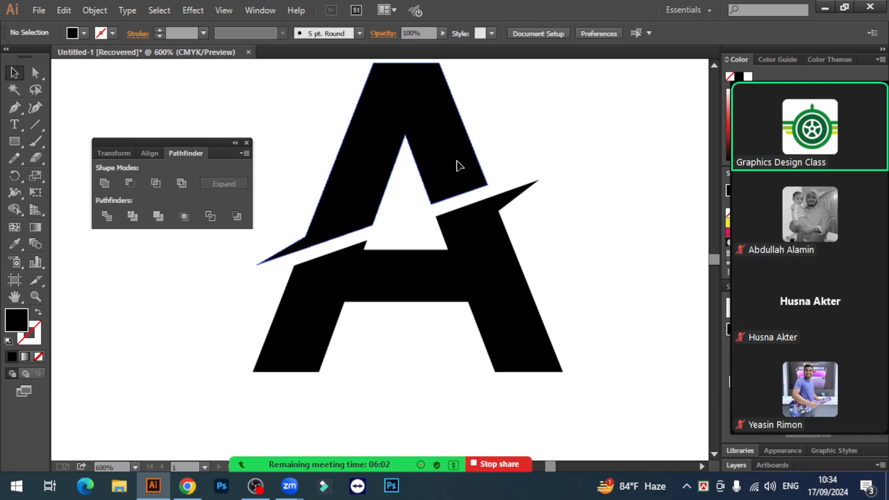
Move the united A as one group a little to the right and down on the artboard.
{"action": "left_click", "coordinate": [458, 166]}
{"action": "left_click", "coordinate": [634, 256]}
{"action": "left_click_drag", "start_coordinate": [430, 149], "coordinate": [352, 176]}
{"action": "left_click_drag", "start_coordinate": [409, 172], "coordinate": [522, 176]}
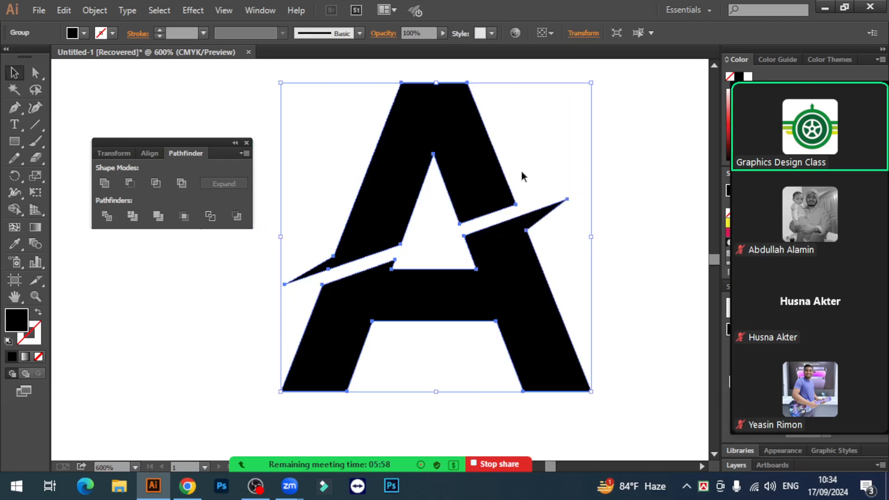
{"action": "left_click", "coordinate": [643, 218]}
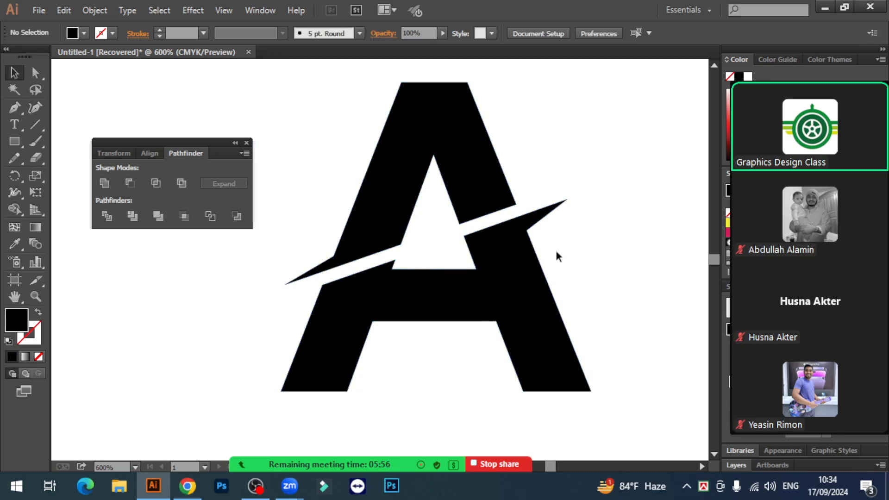
Stretch the lower piece's inner left anchor at the cut into the A's counter to form a sharper point.
{"action": "key", "text": "ctrl+space"}
{"action": "left_click", "coordinate": [388, 272], "text": "ctrl"}
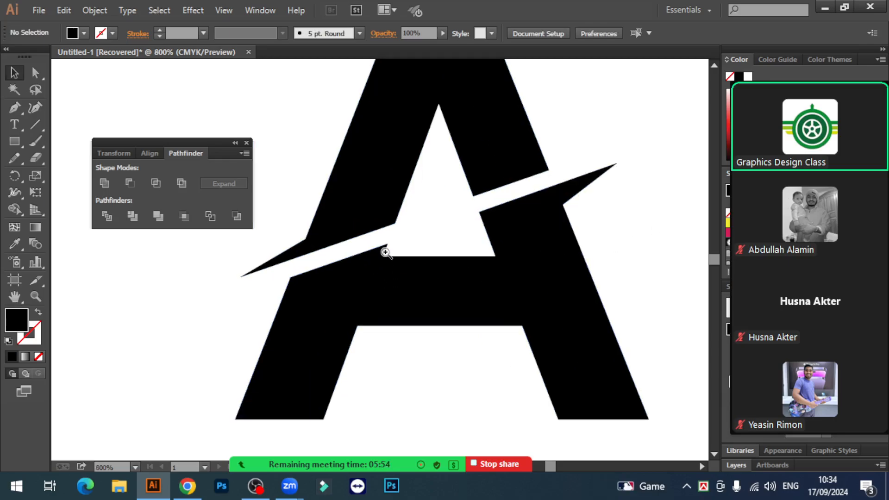
{"action": "left_click", "coordinate": [385, 252], "text": "ctrl"}
{"action": "left_click", "coordinate": [349, 274]}
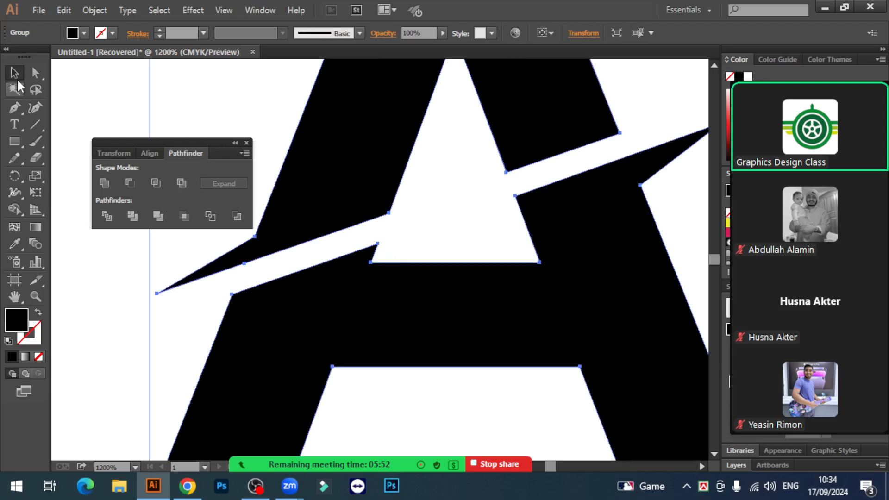
{"action": "left_click", "coordinate": [36, 73]}
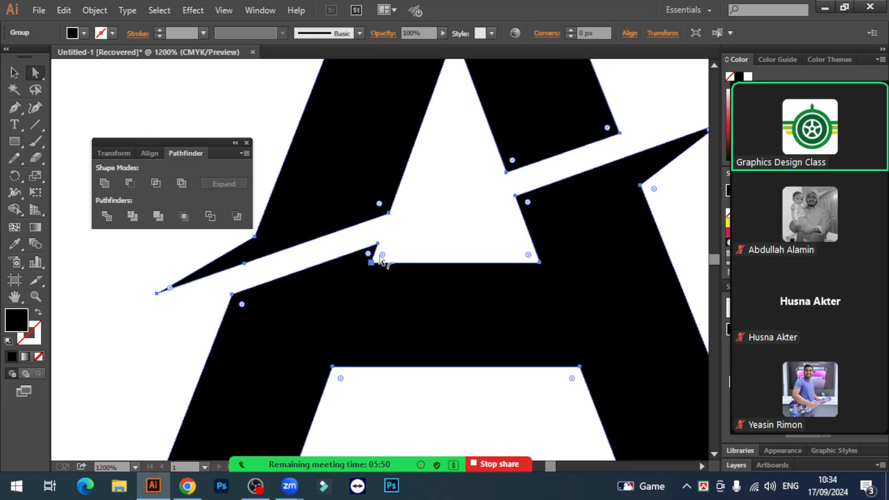
{"action": "left_click_drag", "start_coordinate": [379, 243], "coordinate": [394, 242]}
{"action": "left_click", "coordinate": [151, 327]}
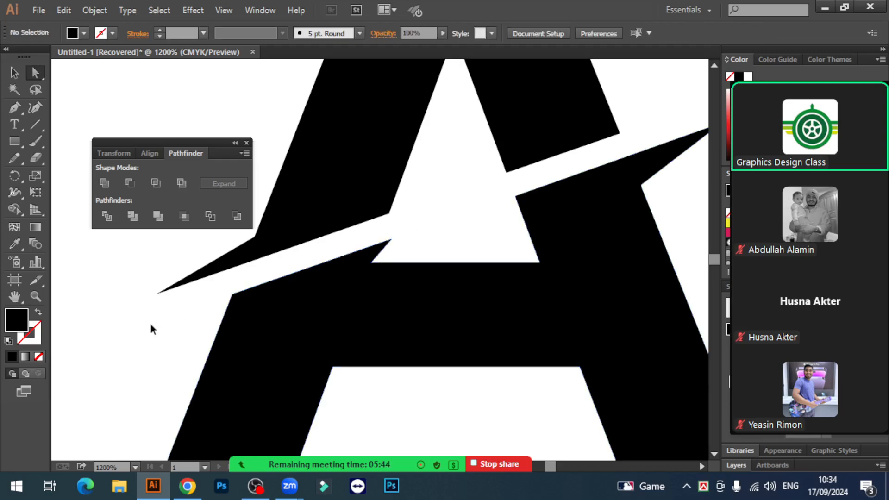
{"action": "key", "text": "ctrl+minus"}
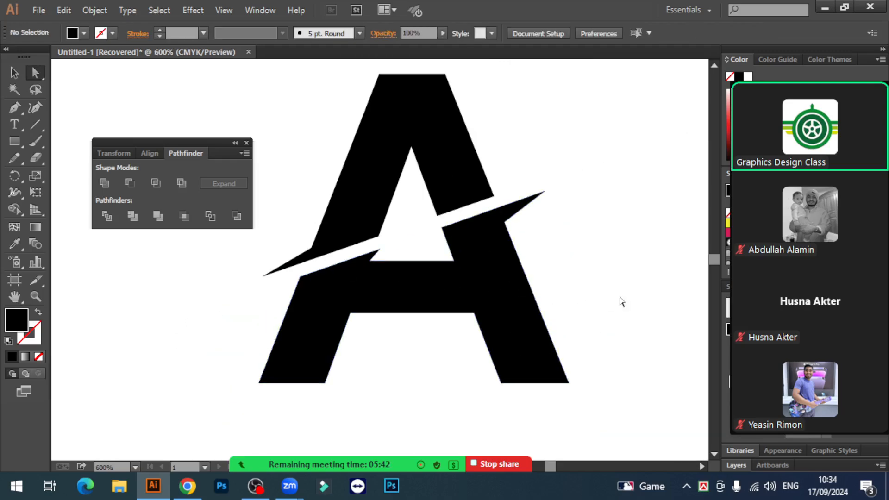
{"action": "key", "text": "ctrl+minus"}
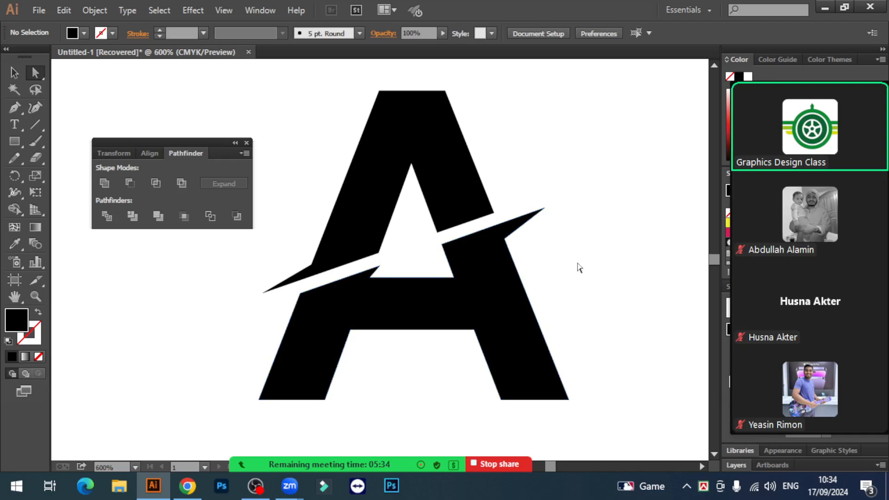
Round the inner corner where the right pointed shape meets the A's right leg into a smooth curve.
{"action": "left_click", "coordinate": [492, 246], "text": "ctrl"}
{"action": "left_click_drag", "start_coordinate": [432, 266], "coordinate": [601, 234]}
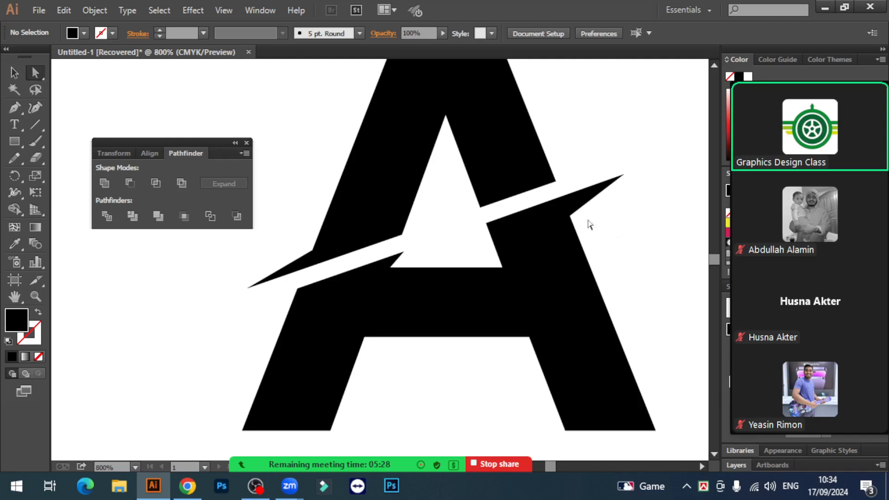
{"action": "left_click", "coordinate": [570, 216]}
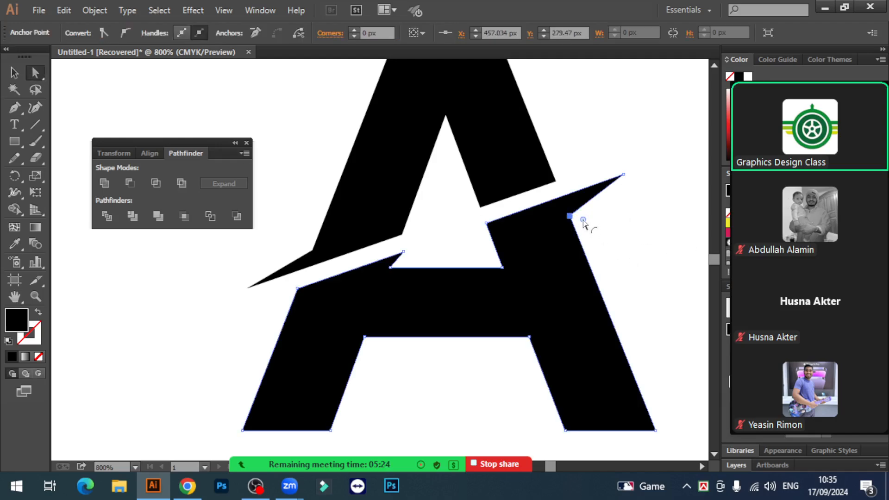
{"action": "left_click_drag", "start_coordinate": [583, 220], "coordinate": [596, 225]}
{"action": "left_click", "coordinate": [645, 235]}
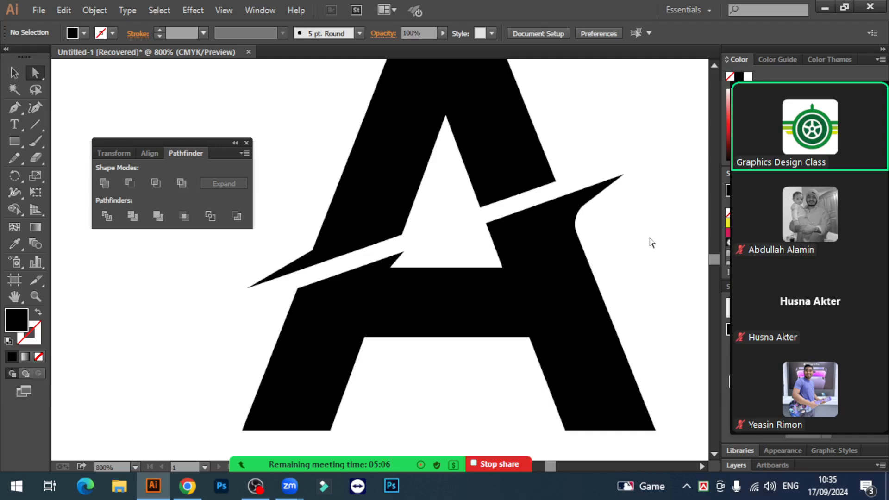
Examine the whole A with its rounded right corner, checking the upper and lower pieces.
{"action": "key", "text": "ctrl+minus"}
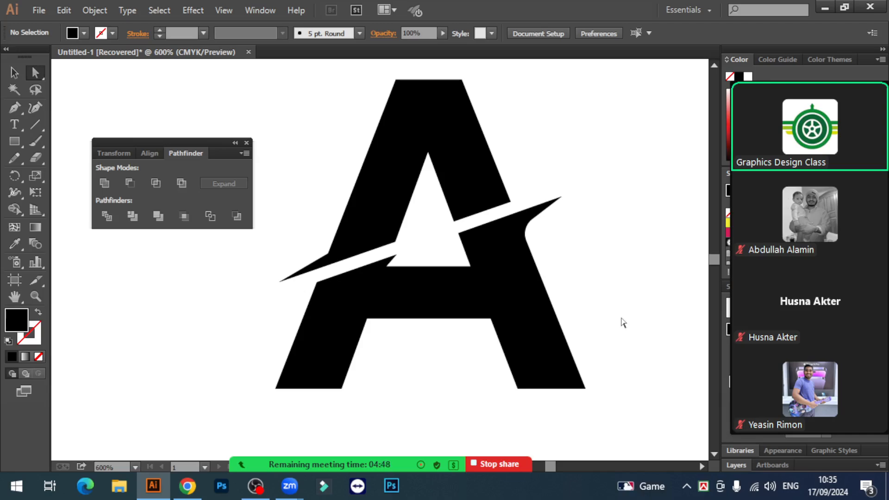
{"action": "left_click", "coordinate": [477, 181]}
{"action": "left_click", "coordinate": [584, 278]}
{"action": "left_click", "coordinate": [498, 240]}
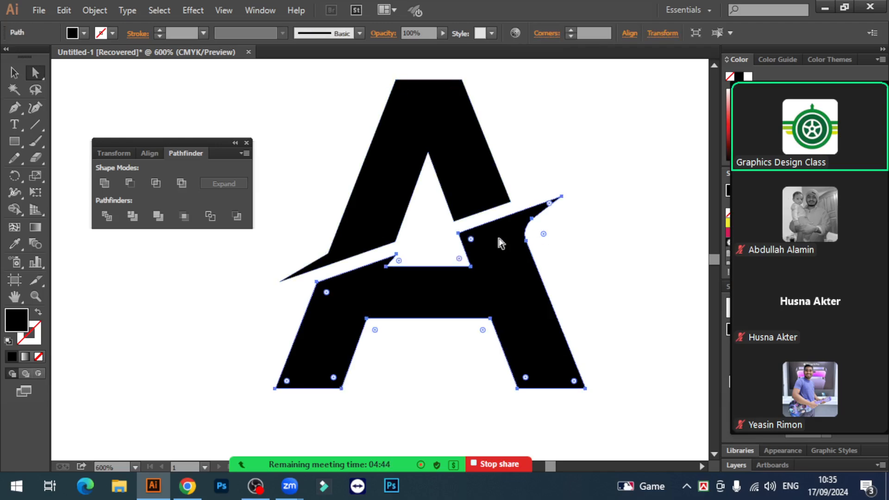
{"action": "left_click", "coordinate": [595, 272]}
{"action": "left_click", "coordinate": [525, 267]}
{"action": "left_click", "coordinate": [606, 265]}
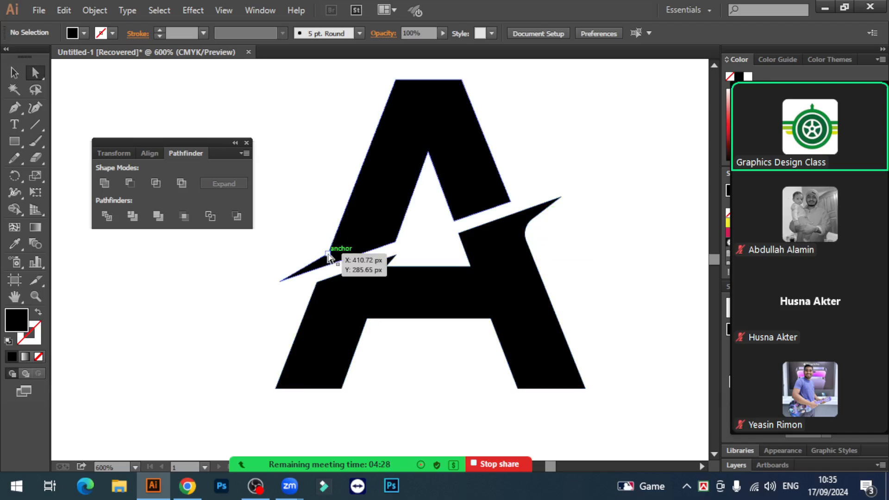
Examine the corner anchor where the left pointed extension meets the A's upper left leg.
{"action": "left_click_drag", "start_coordinate": [327, 254], "coordinate": [280, 280]}
{"action": "left_click", "coordinate": [292, 250]}
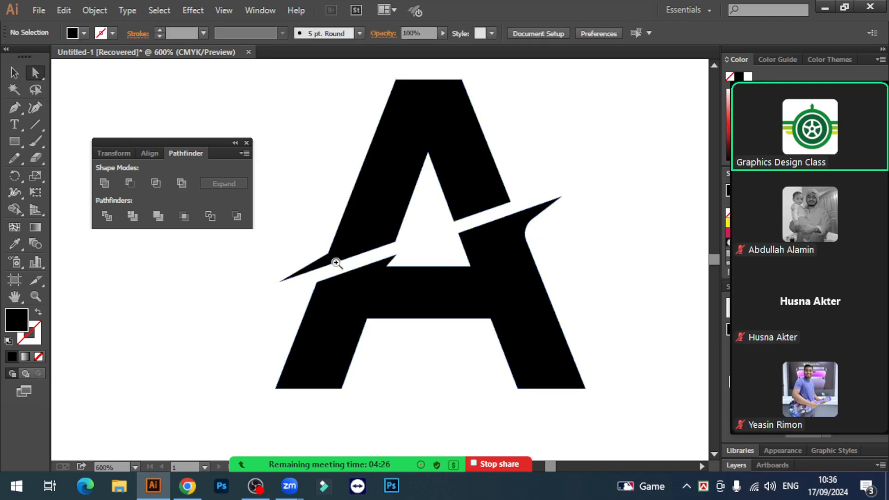
{"action": "left_click", "coordinate": [333, 258]}
{"action": "left_click", "coordinate": [383, 254]}
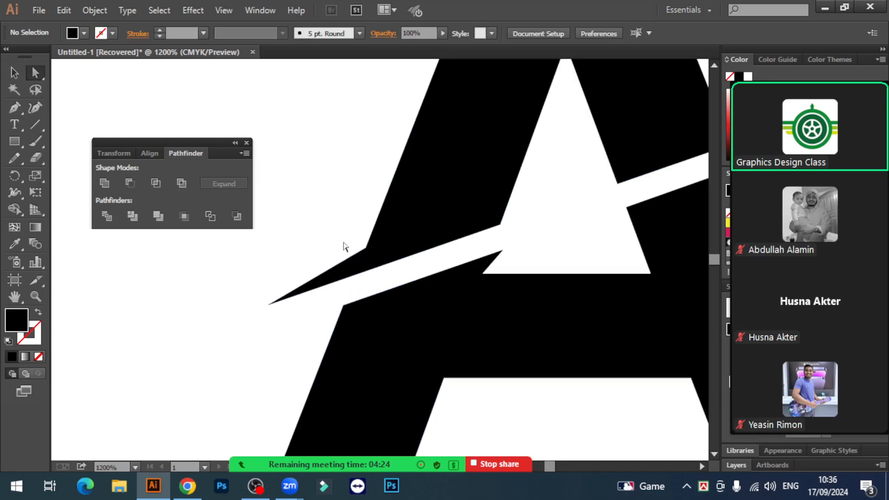
{"action": "left_click", "coordinate": [364, 246]}
{"action": "left_click", "coordinate": [365, 248]}
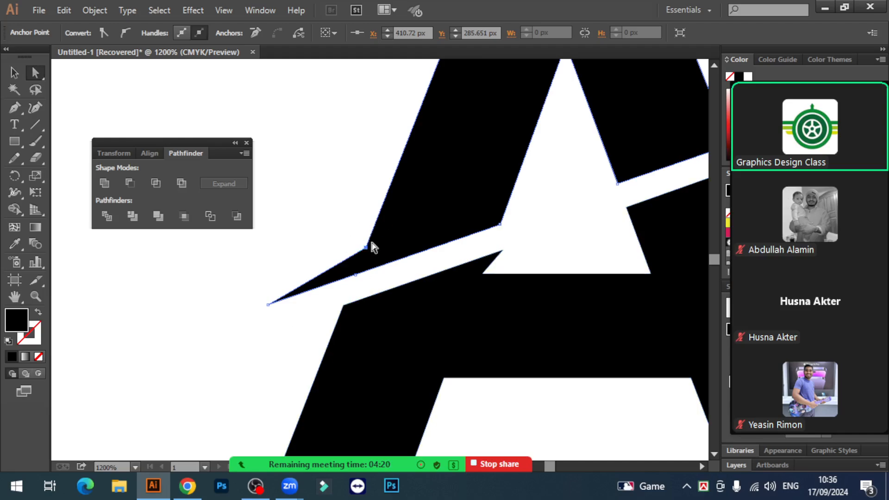
{"action": "left_click", "coordinate": [332, 235]}
{"action": "key", "text": "ctrl+plus"}
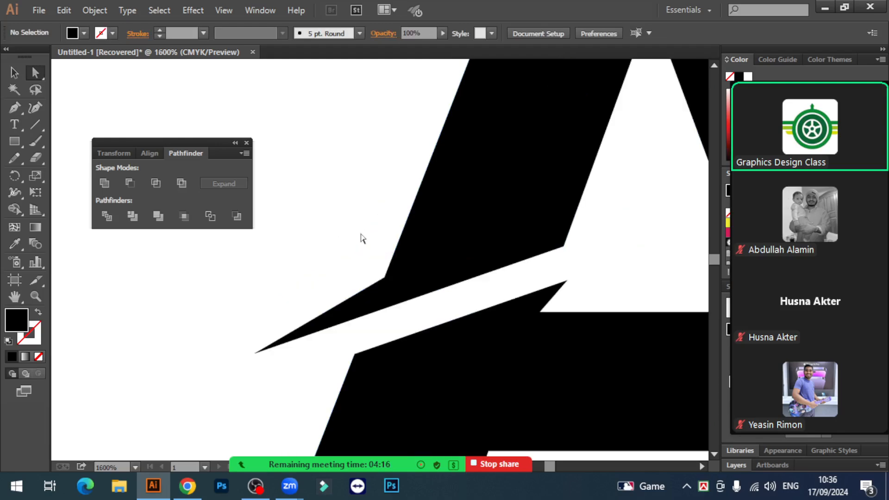
In outline view, draw a straight Pen line diagonally across the left inner corner and give it a black stroke with no fill.
{"action": "key", "text": "ctrl+y"}
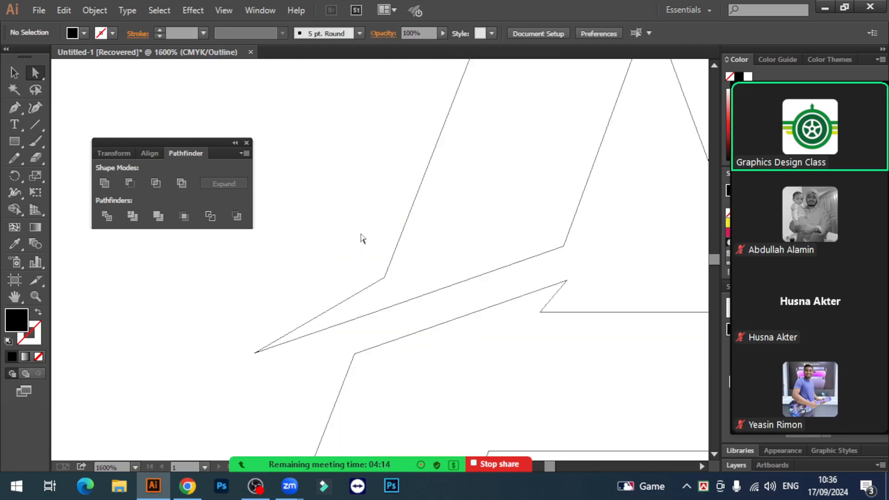
{"action": "left_click_drag", "start_coordinate": [13, 106], "coordinate": [60, 109]}
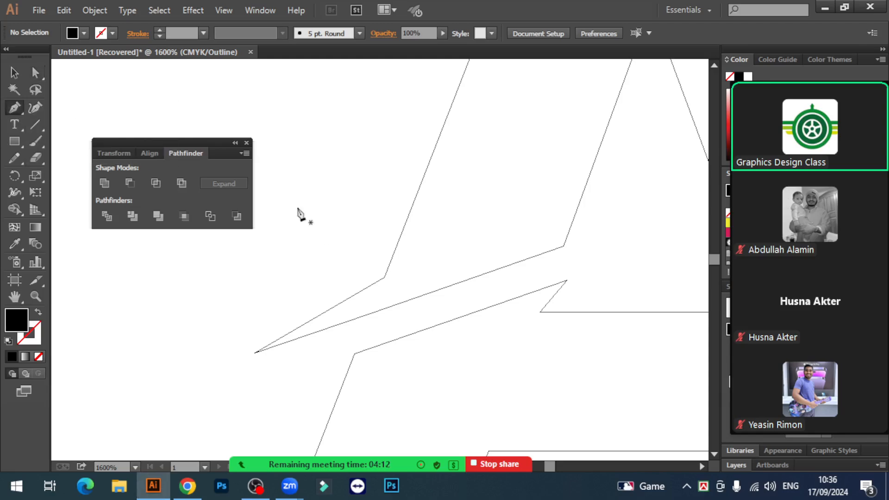
{"action": "left_click", "coordinate": [394, 254]}
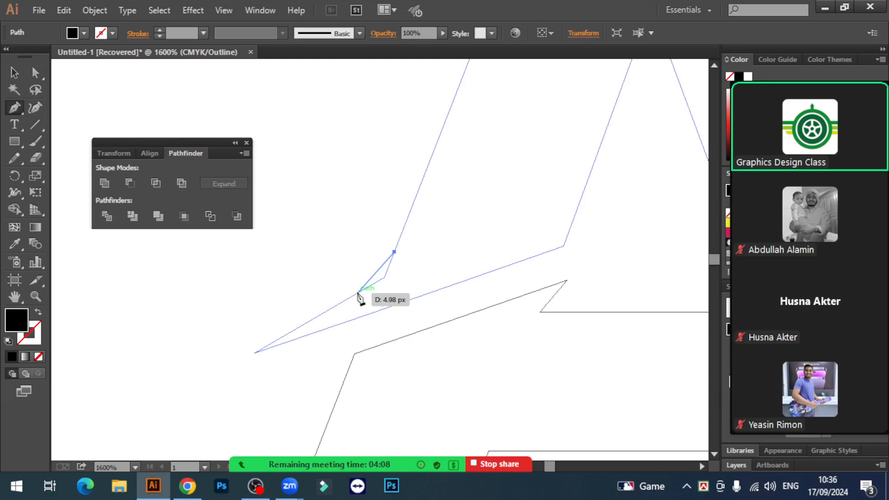
{"action": "left_click", "coordinate": [355, 293]}
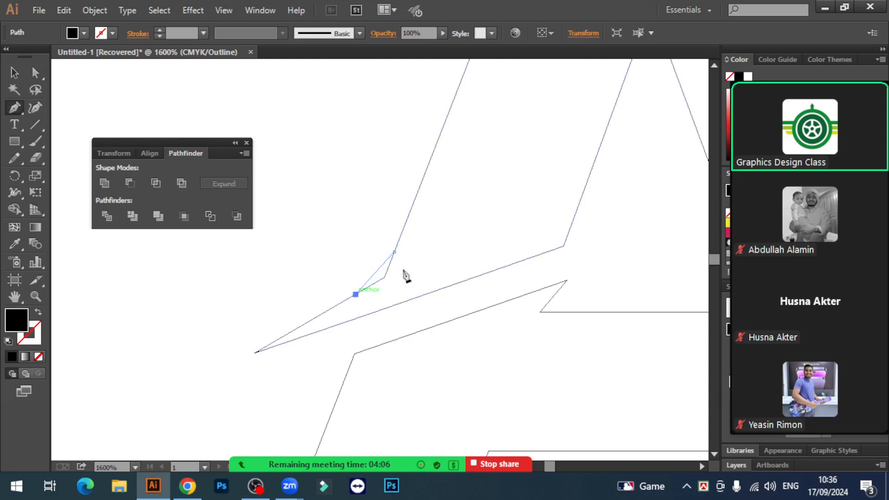
{"action": "left_click", "coordinate": [14, 73]}
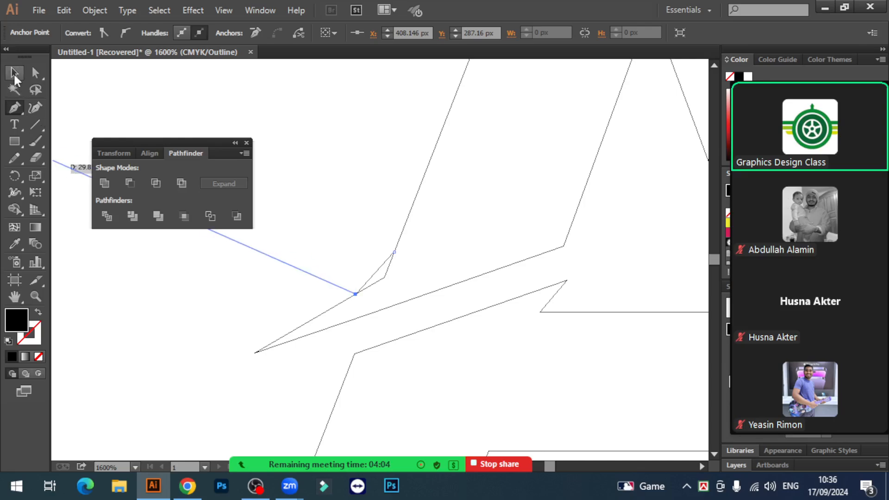
{"action": "left_click", "coordinate": [38, 312]}
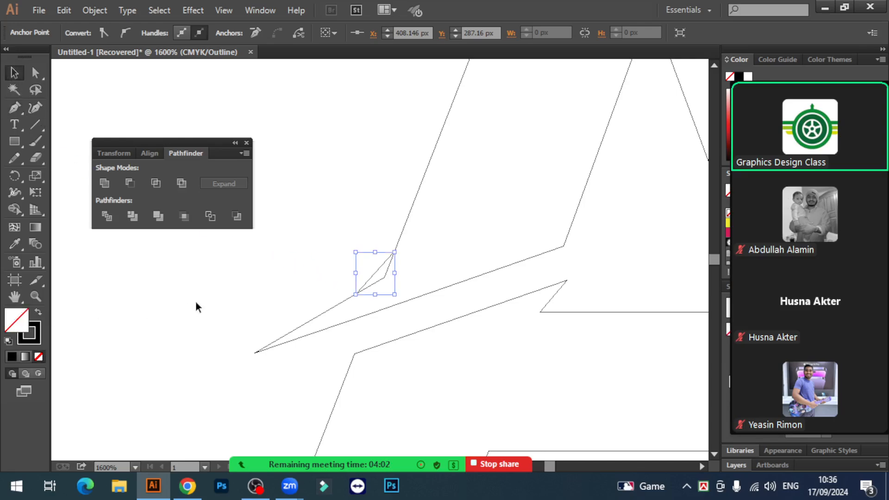
{"action": "left_click", "coordinate": [198, 307]}
Bend the diagonal line inward toward the left corner into a smooth curve with the Anchor Point tool.
{"action": "left_click", "coordinate": [382, 277]}
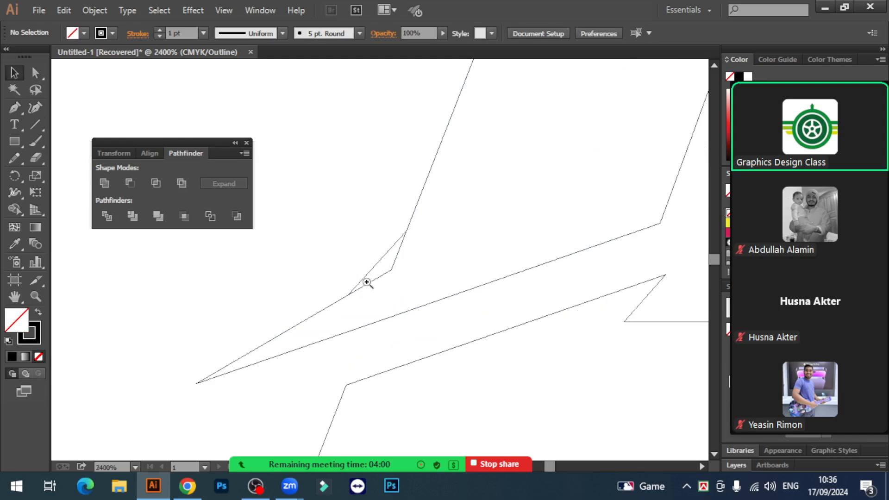
{"action": "left_click", "coordinate": [375, 273]}
{"action": "left_click", "coordinate": [391, 264]}
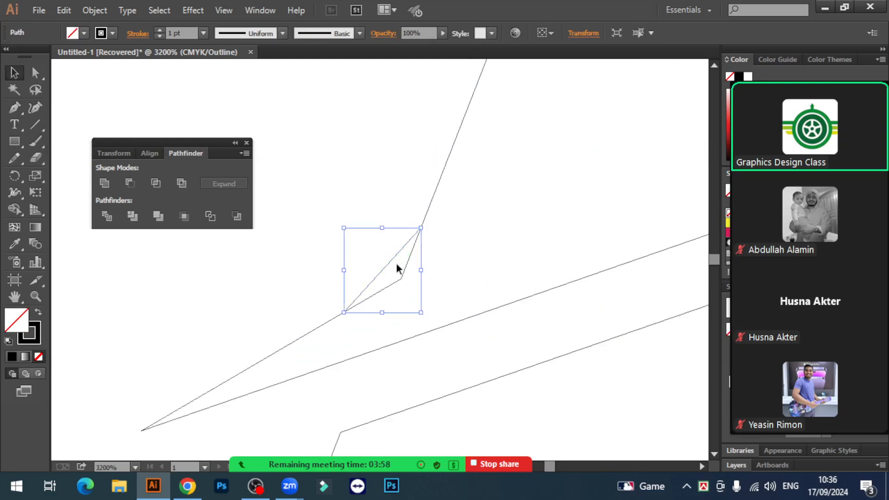
{"action": "left_click", "coordinate": [14, 110]}
{"action": "left_click", "coordinate": [95, 158]}
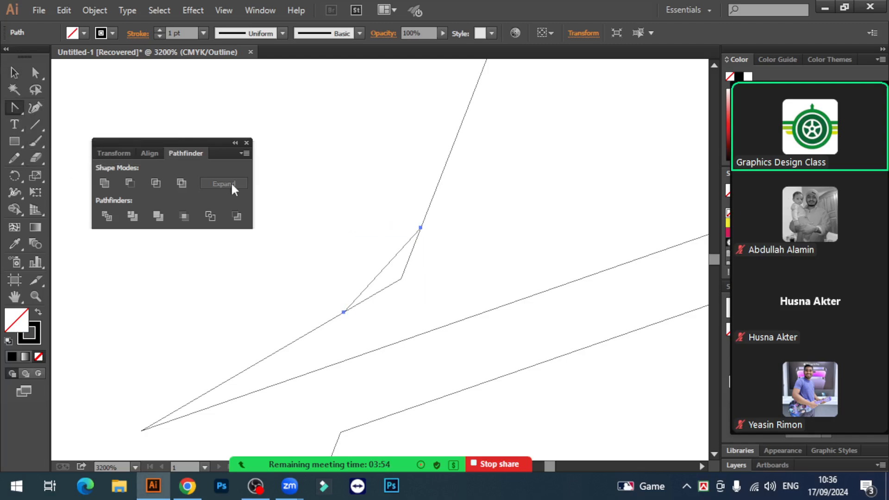
{"action": "left_click_drag", "start_coordinate": [386, 270], "coordinate": [395, 279]}
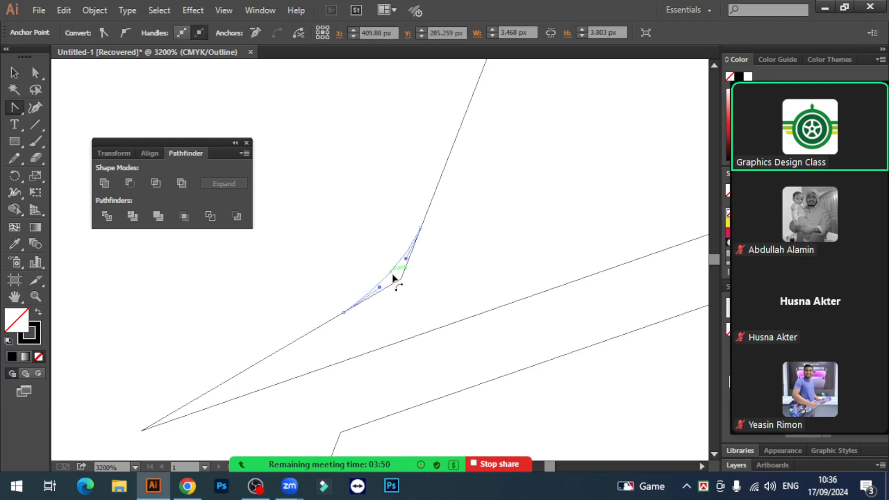
Try to merge the area between the curve and the left corner into the upper piece with Shape Builder.
{"action": "left_click", "coordinate": [14, 72]}
{"action": "left_click", "coordinate": [351, 183]}
{"action": "left_click_drag", "start_coordinate": [343, 173], "coordinate": [419, 293]}
{"action": "left_click", "coordinate": [15, 209]}
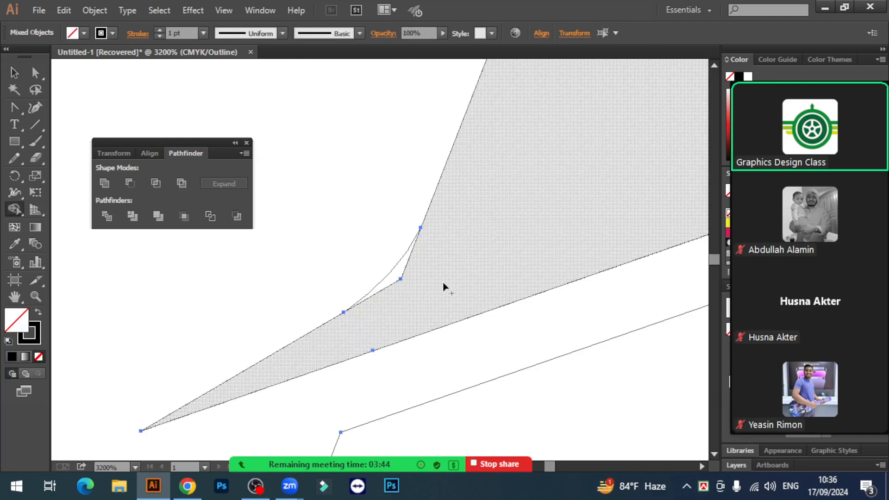
{"action": "mouse_move", "coordinate": [441, 287]}
{"action": "left_mouse_down"}
{"action": "mouse_move", "coordinate": [401, 279]}
{"action": "mouse_move", "coordinate": [426, 274]}
{"action": "left_mouse_up"}
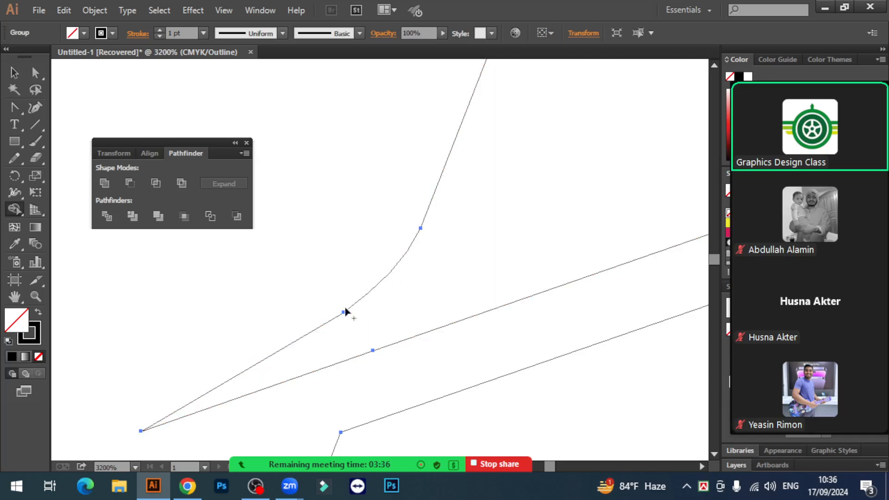
Check the whole A in preview mode and undo the last corner merge.
{"action": "left_click", "coordinate": [14, 73]}
{"action": "key", "text": "ctrl+a"}
{"action": "left_click", "coordinate": [347, 127]}
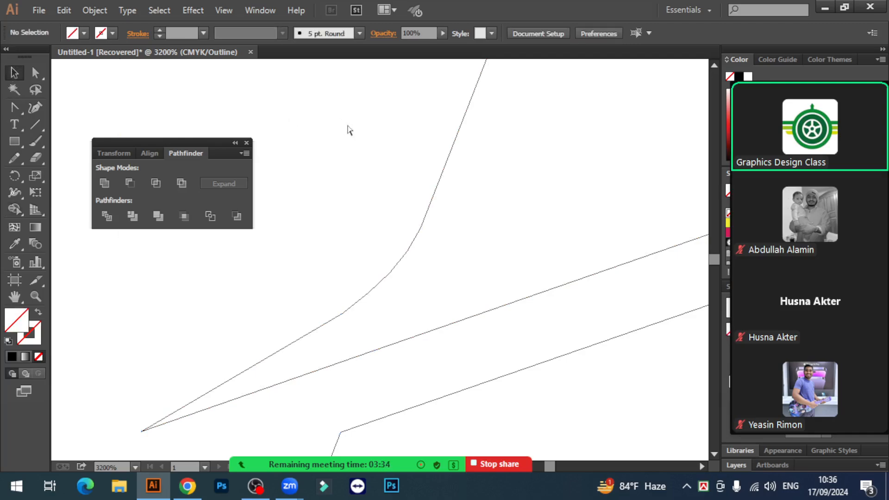
{"action": "key", "text": "ctrl+minus"}
{"action": "key", "text": "ctrl+minus"}
{"action": "key", "text": "ctrl+minus"}
{"action": "key", "text": "ctrl+minus"}
{"action": "key", "text": "ctrl+minus"}
{"action": "key", "text": "ctrl+minus"}
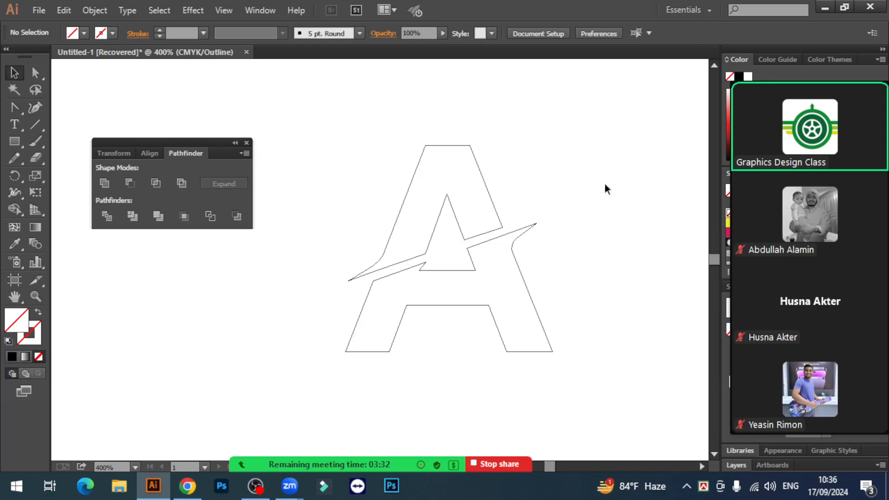
{"action": "key", "text": "ctrl+y"}
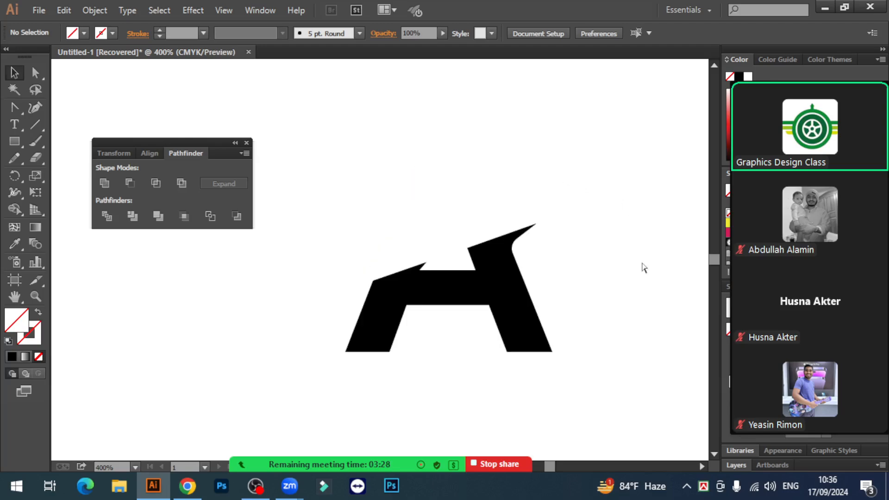
{"action": "key", "text": "ctrl+z"}
Swap the fill and stroke of the curved path at the left corner, giving it a black fill and no stroke.
{"action": "left_click", "coordinate": [608, 252]}
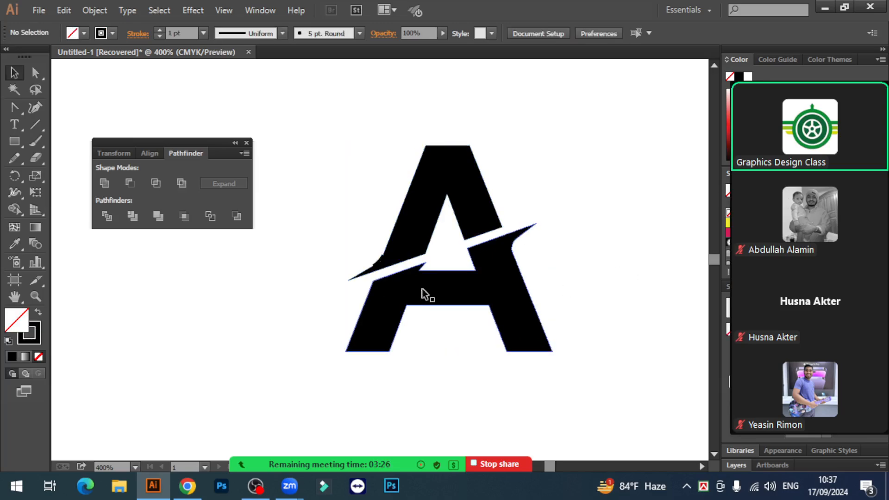
{"action": "left_click", "coordinate": [399, 273], "text": "ctrl"}
{"action": "left_click", "coordinate": [377, 251], "text": "ctrl"}
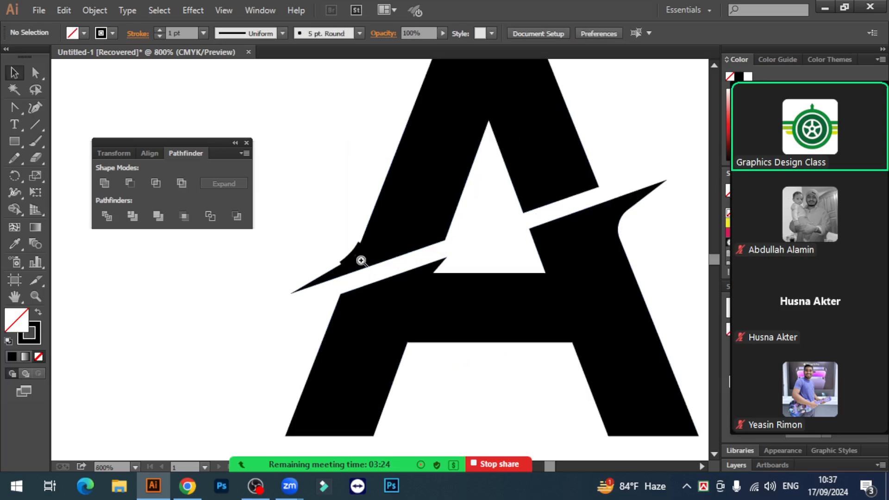
{"action": "left_click", "coordinate": [361, 261], "text": "ctrl"}
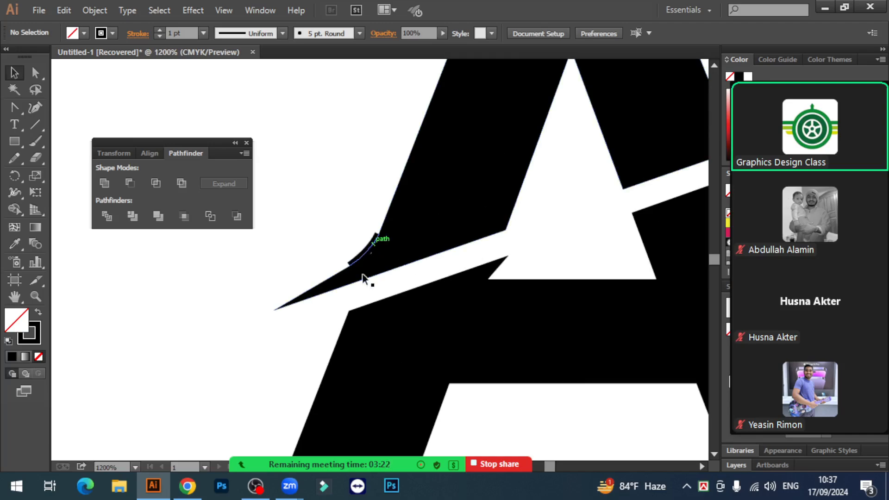
{"action": "left_click", "coordinate": [367, 251]}
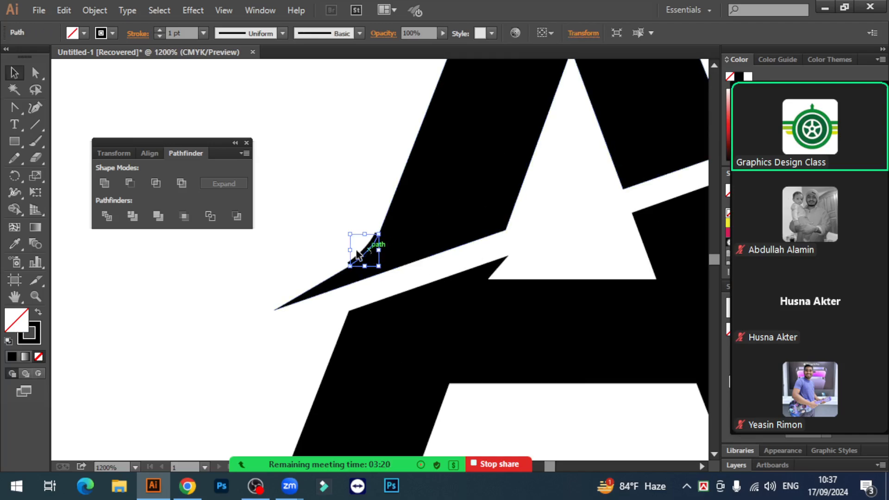
{"action": "left_click", "coordinate": [421, 265]}
{"action": "left_click", "coordinate": [367, 250]}
{"action": "left_click", "coordinate": [369, 255], "text": "ctrl"}
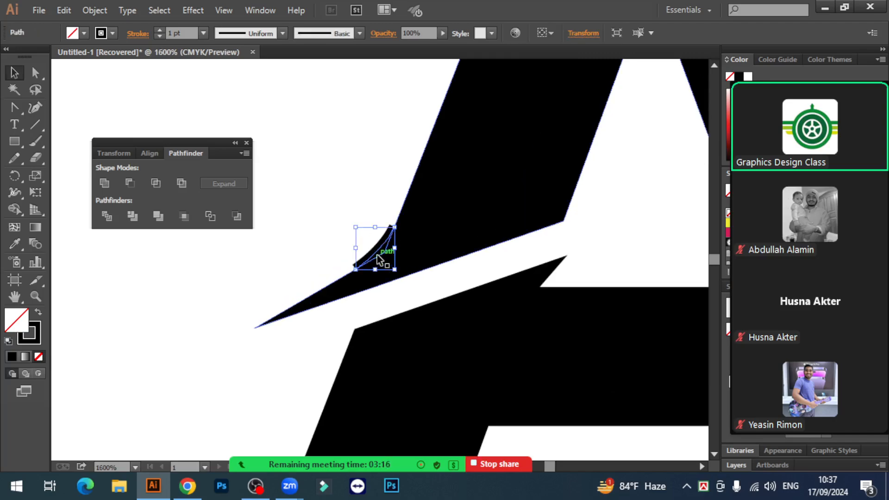
{"action": "left_click", "coordinate": [39, 313]}
{"action": "left_click", "coordinate": [176, 317]}
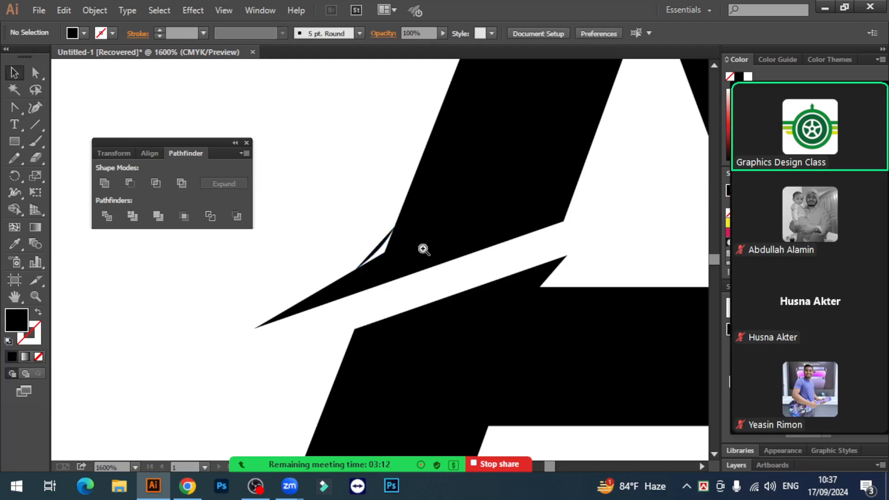
Merge the filled path and the corner gap into the A's upper piece with Shape Builder.
{"action": "left_click", "coordinate": [395, 260], "text": "ctrl"}
{"action": "left_click", "coordinate": [364, 246], "text": "ctrl"}
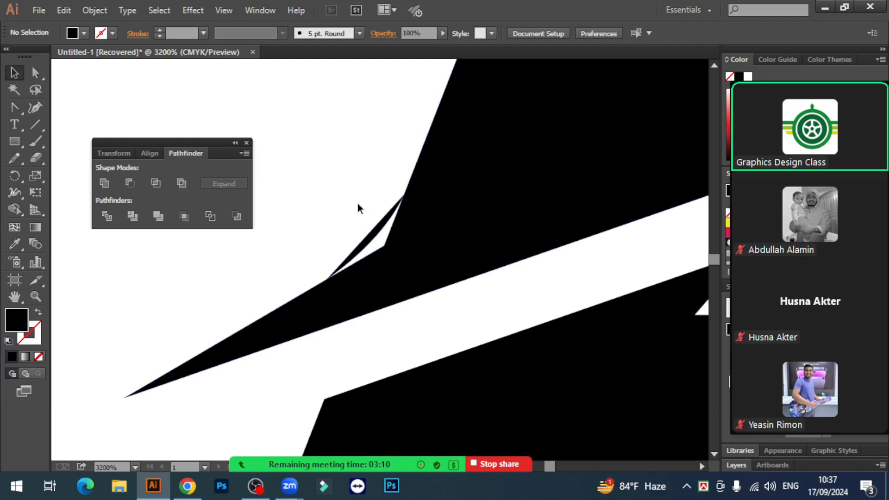
{"action": "left_click_drag", "start_coordinate": [371, 228], "coordinate": [443, 309]}
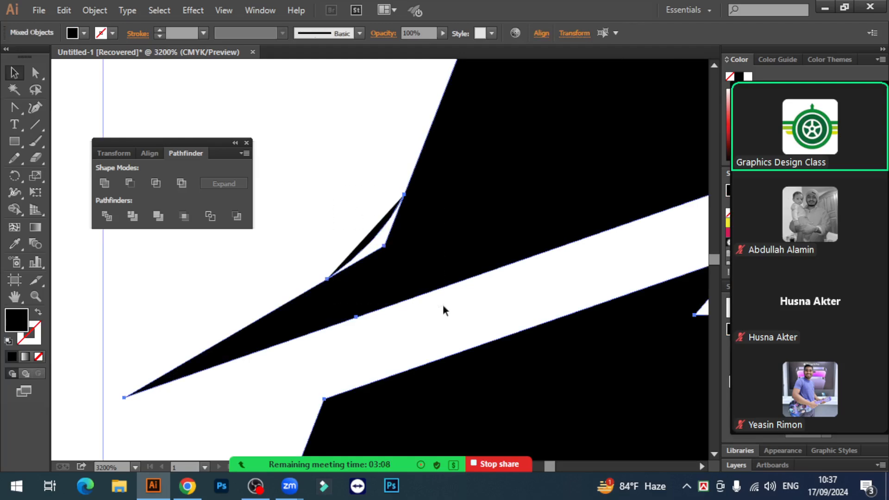
{"action": "left_click", "coordinate": [19, 204]}
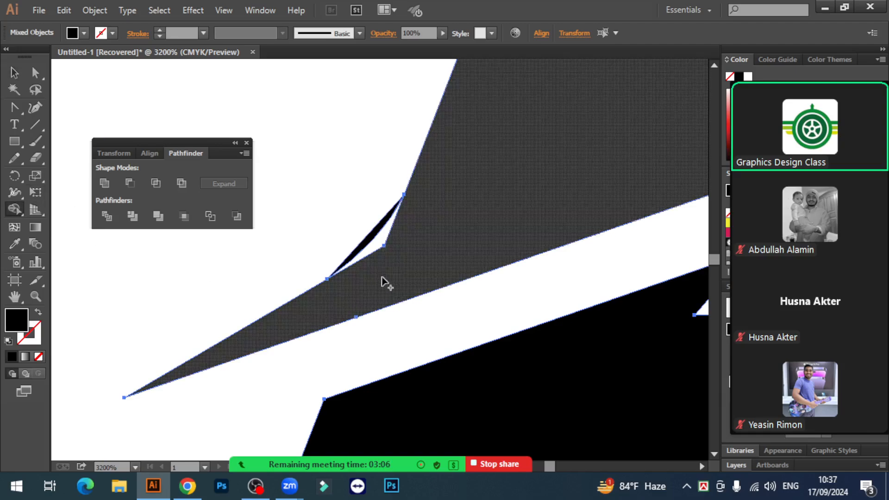
{"action": "left_click_drag", "start_coordinate": [379, 257], "coordinate": [373, 242]}
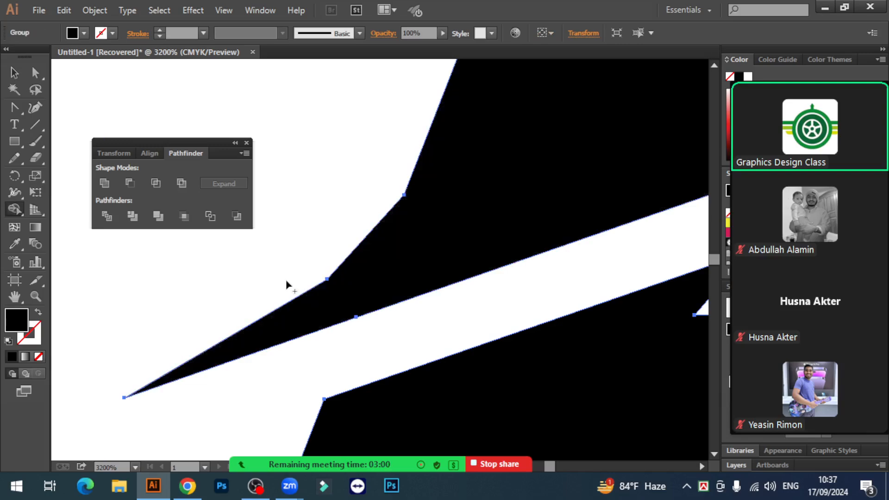
Bend the straight bevel between the left leg and pointed extension inward into a smooth curve, leaving nothing selected.
{"action": "left_click", "coordinate": [285, 279], "text": "ctrl+alt"}
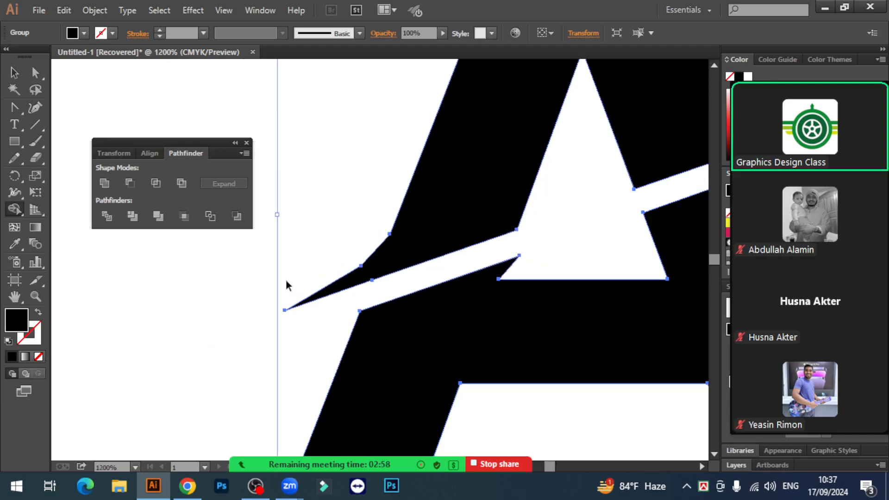
{"action": "left_click", "coordinate": [367, 274], "text": "ctrl"}
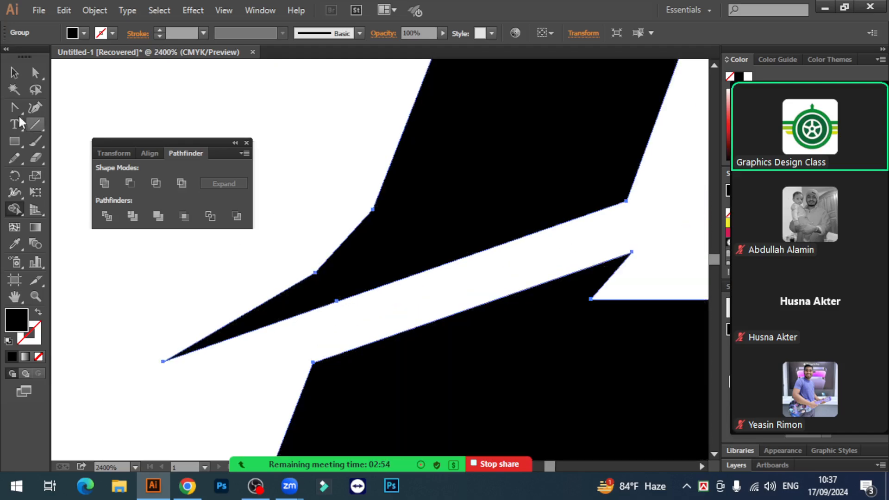
{"action": "left_click_drag", "start_coordinate": [35, 107], "coordinate": [90, 158]}
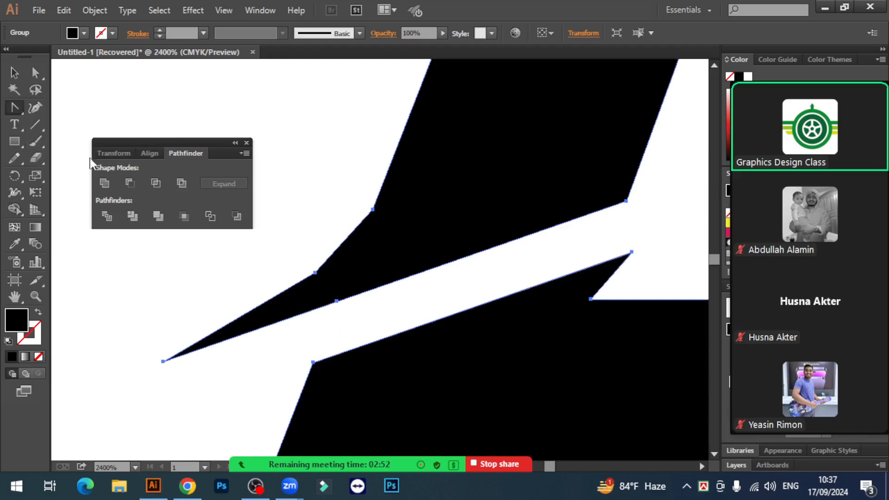
{"action": "left_click", "coordinate": [345, 243]}
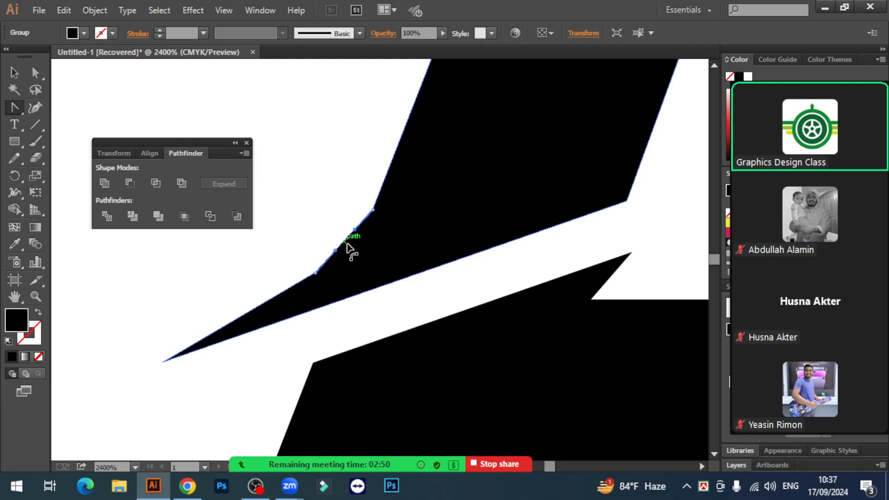
{"action": "left_click_drag", "start_coordinate": [345, 245], "coordinate": [389, 264]}
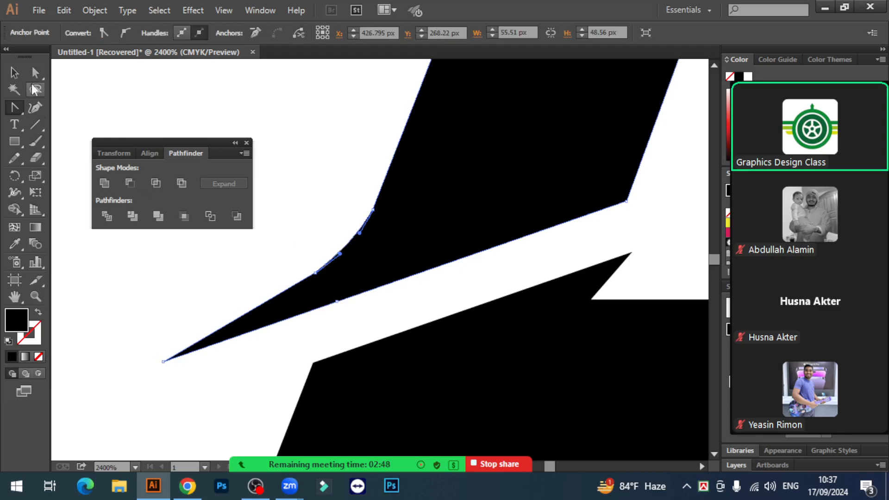
{"action": "key", "text": "v"}
{"action": "left_click", "coordinate": [311, 141]}
{"action": "key", "text": "ctrl+0"}
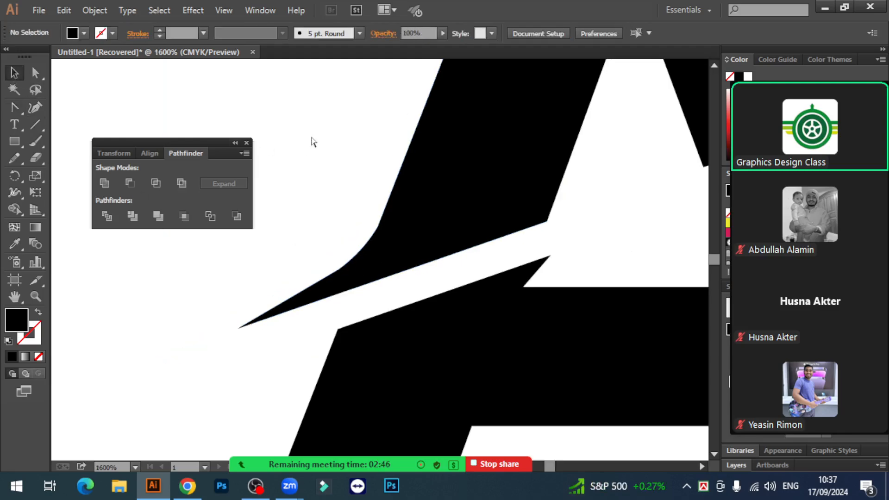
Examine the whole sliced A, including both pointed extensions and their rounded corners.
{"action": "left_click", "coordinate": [422, 263], "text": "ctrl"}
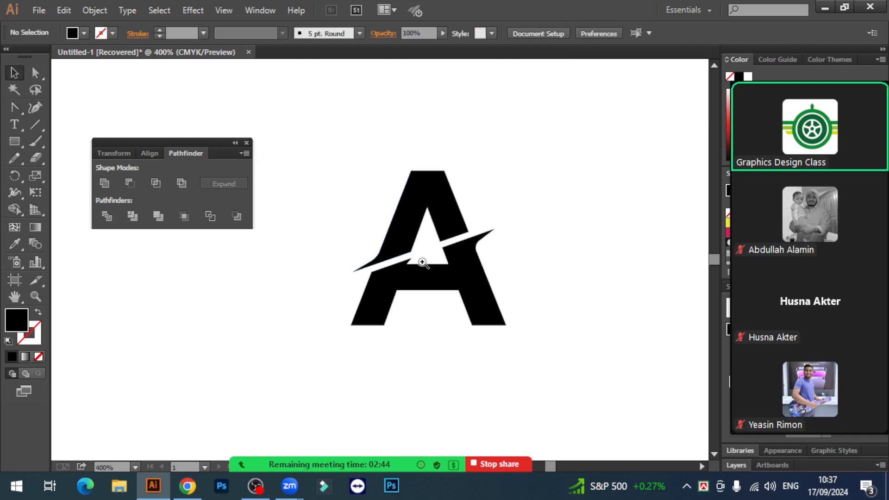
{"action": "left_click", "coordinate": [381, 246], "text": "ctrl"}
{"action": "left_click_drag", "start_coordinate": [385, 247], "coordinate": [425, 247]}
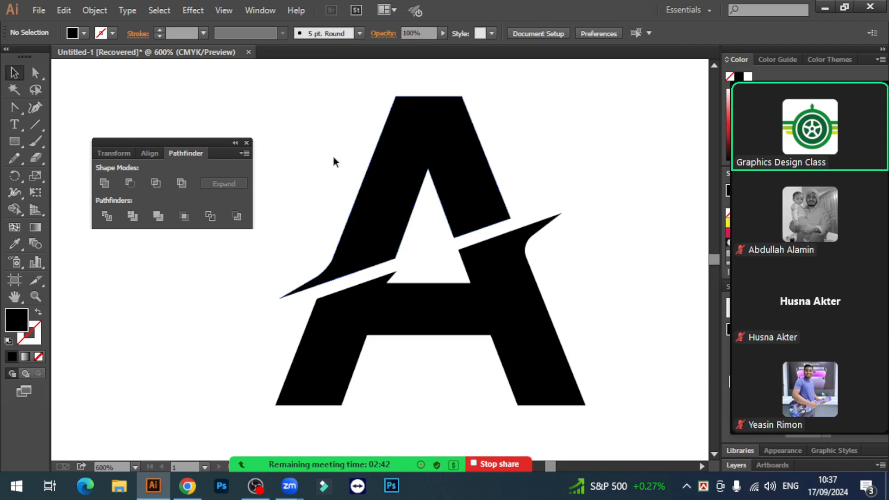
{"action": "left_click_drag", "start_coordinate": [318, 111], "coordinate": [554, 375]}
{"action": "left_click", "coordinate": [638, 347]}
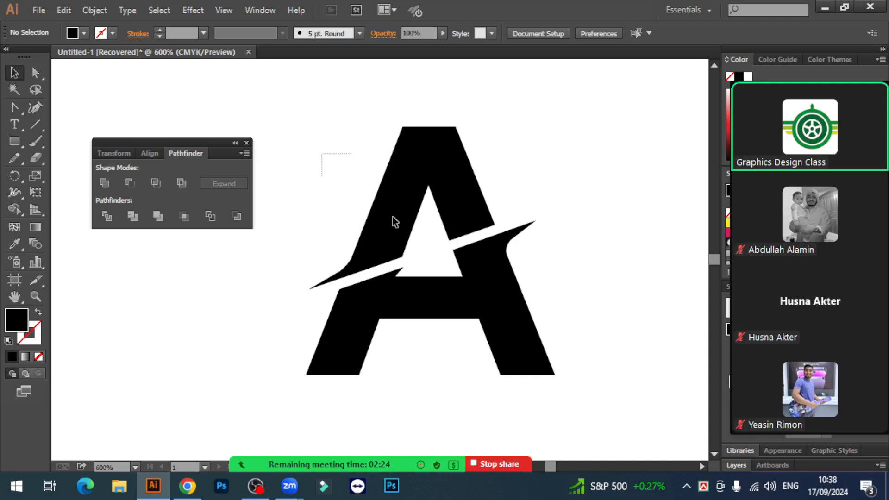
{"action": "left_click_drag", "start_coordinate": [392, 216], "coordinate": [417, 241]}
{"action": "left_click", "coordinate": [595, 334]}
{"action": "left_click_drag", "start_coordinate": [353, 153], "coordinate": [537, 397]}
{"action": "left_click", "coordinate": [600, 339]}
{"action": "left_click_drag", "start_coordinate": [310, 149], "coordinate": [510, 324]}
{"action": "left_click", "coordinate": [589, 301]}
{"action": "left_click_drag", "start_coordinate": [352, 119], "coordinate": [565, 376]}
{"action": "left_click", "coordinate": [608, 323]}
{"action": "left_click_drag", "start_coordinate": [331, 115], "coordinate": [571, 379]}
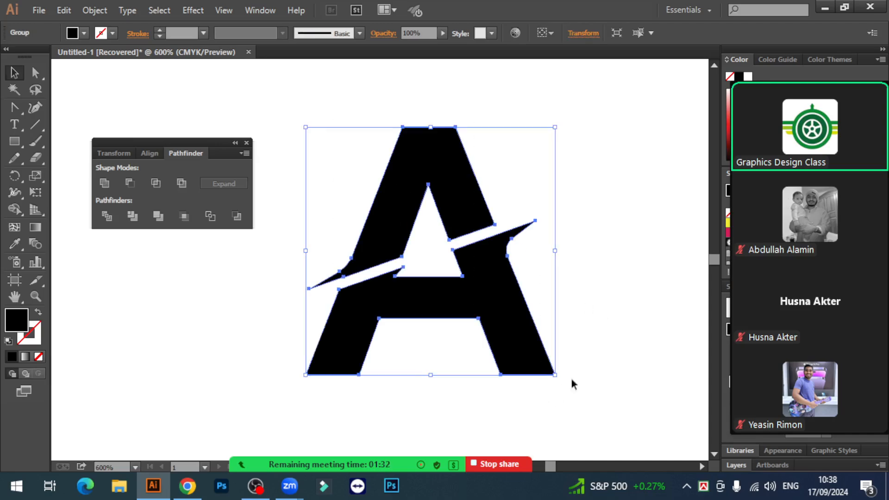
{"action": "left_click", "coordinate": [582, 262]}
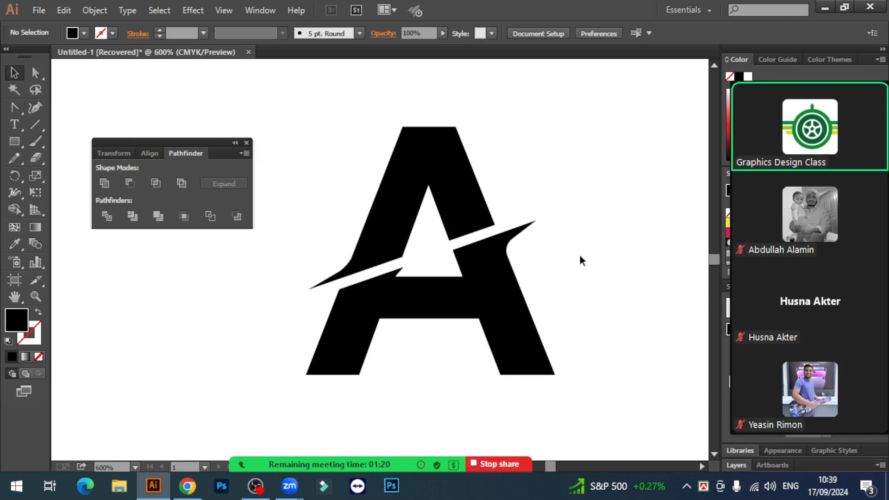
Close the floating Pathfinder panel and leave the sliced A unselected.
{"action": "left_click", "coordinate": [247, 143]}
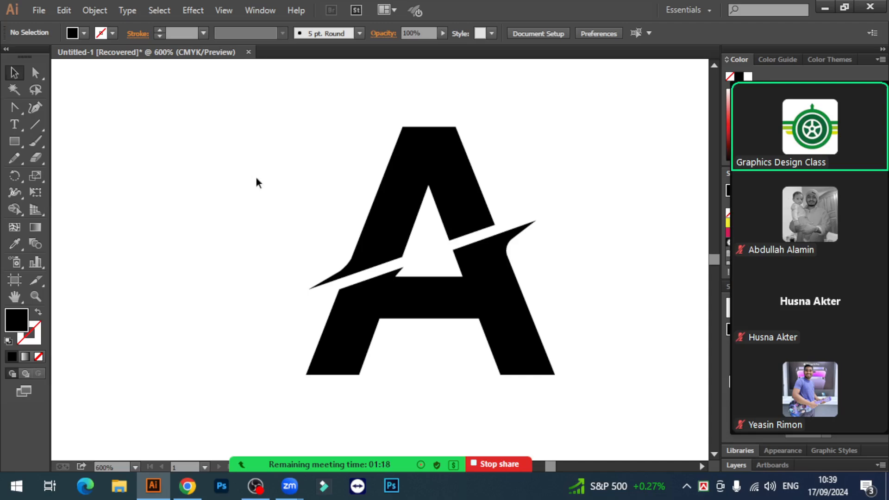
{"action": "left_click_drag", "start_coordinate": [284, 122], "coordinate": [553, 379]}
{"action": "left_click", "coordinate": [615, 361]}
{"action": "left_click_drag", "start_coordinate": [622, 401], "coordinate": [284, 139]}
{"action": "left_click_drag", "start_coordinate": [290, 96], "coordinate": [531, 403]}
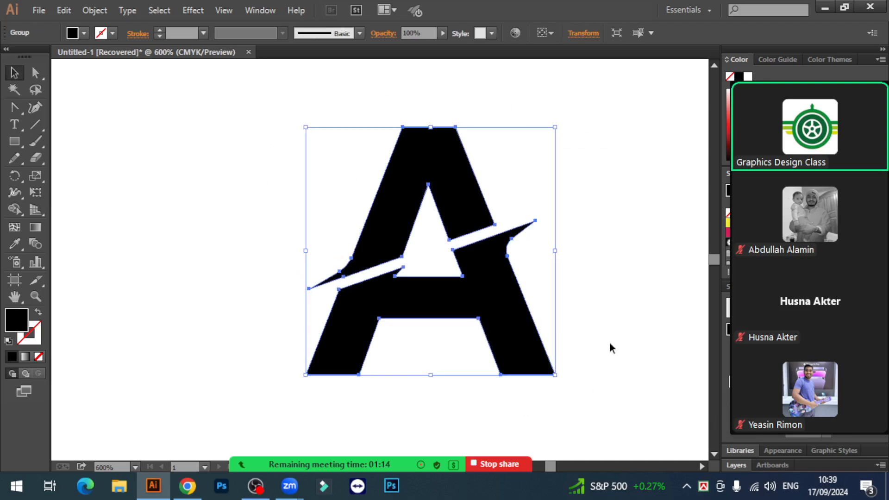
{"action": "left_click", "coordinate": [607, 329]}
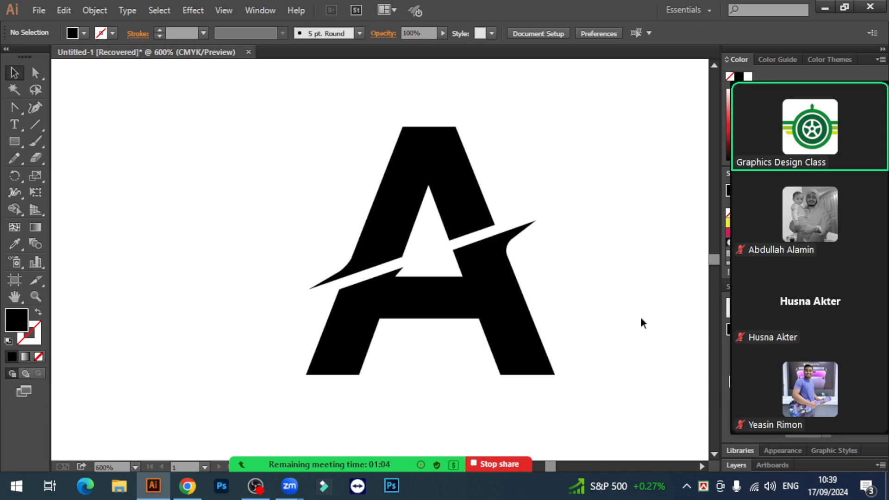
{"action": "left_click", "coordinate": [703, 467]}
{"action": "scroll", "coordinate": [518, 262], "scroll_direction": "down", "scroll_amount": 1}
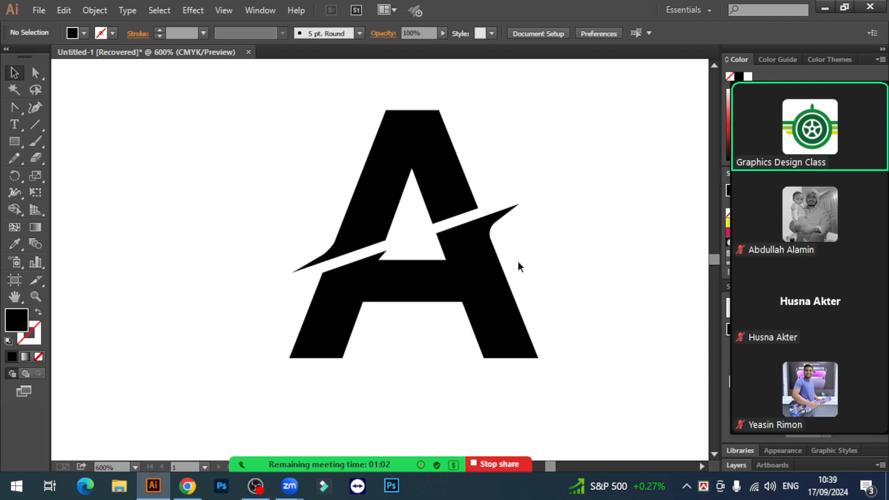
{"action": "left_click_drag", "start_coordinate": [277, 135], "coordinate": [583, 369]}
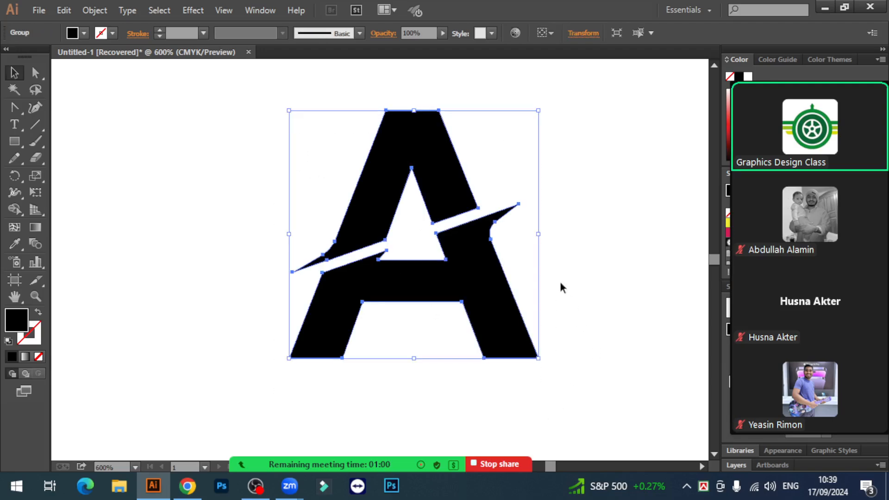
{"action": "left_click", "coordinate": [552, 235]}
{"action": "left_click_drag", "start_coordinate": [306, 105], "coordinate": [574, 337]}
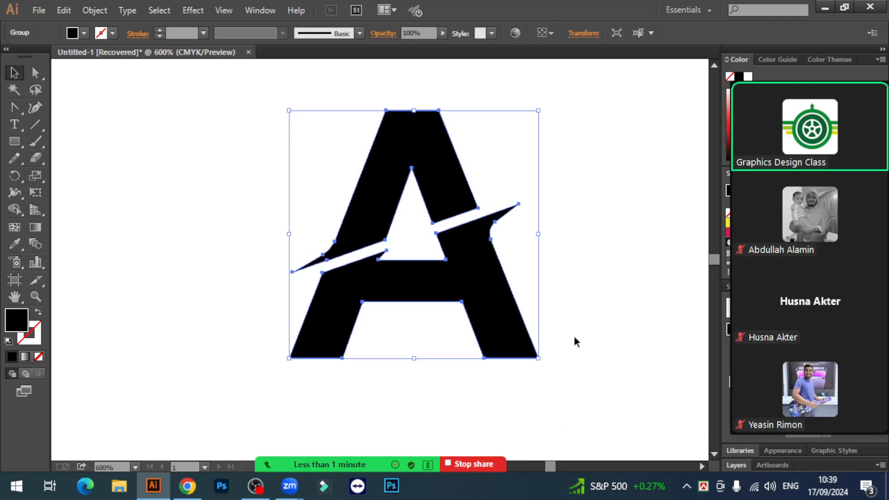
{"action": "left_click", "coordinate": [574, 333]}
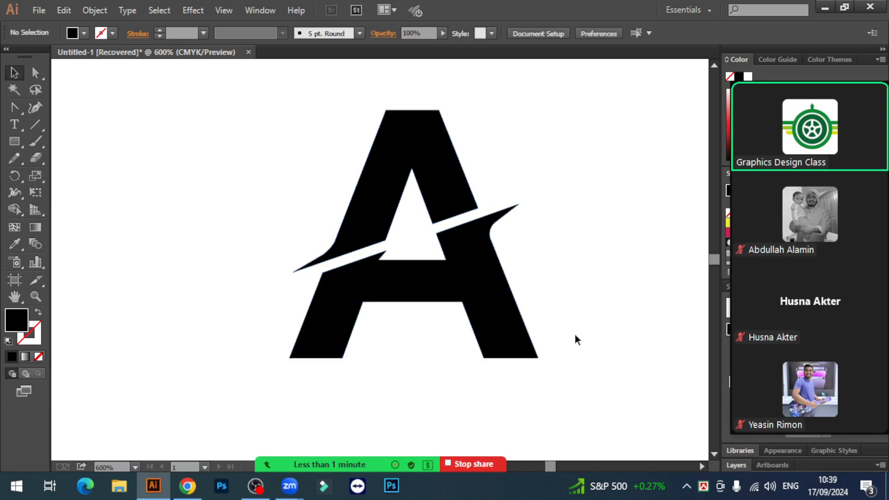
{"action": "left_click_drag", "start_coordinate": [300, 116], "coordinate": [279, 135]}
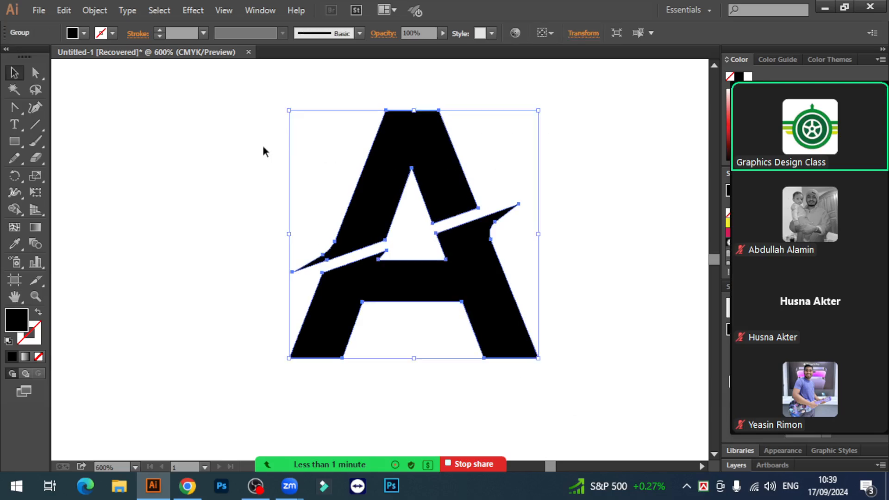
{"action": "left_click_drag", "start_coordinate": [264, 100], "coordinate": [273, 160]}
{"action": "left_click", "coordinate": [254, 194]}
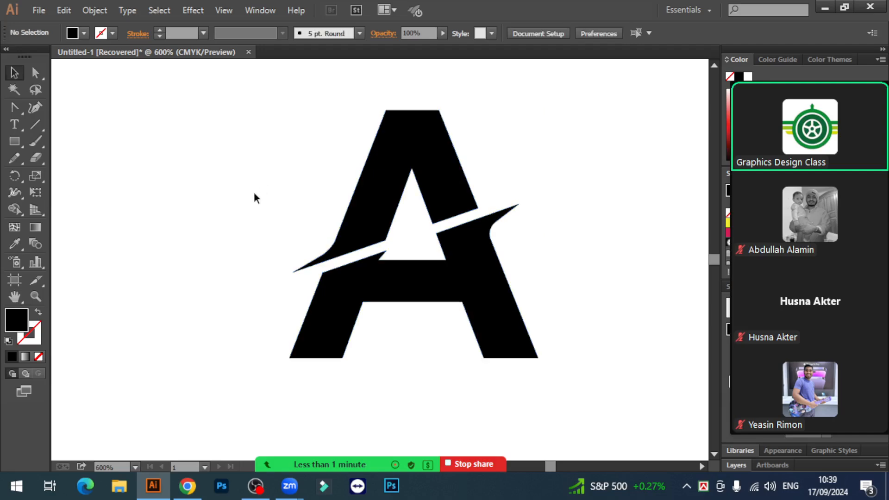
{"action": "left_click_drag", "start_coordinate": [281, 140], "coordinate": [584, 338]}
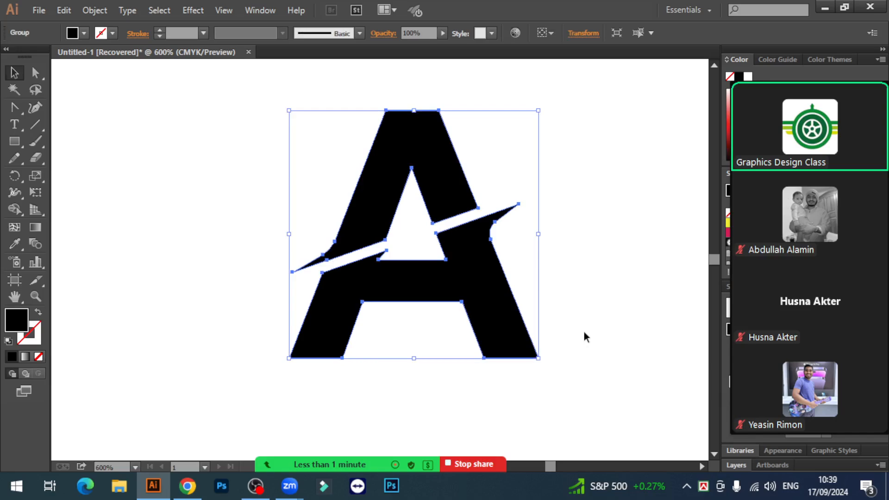